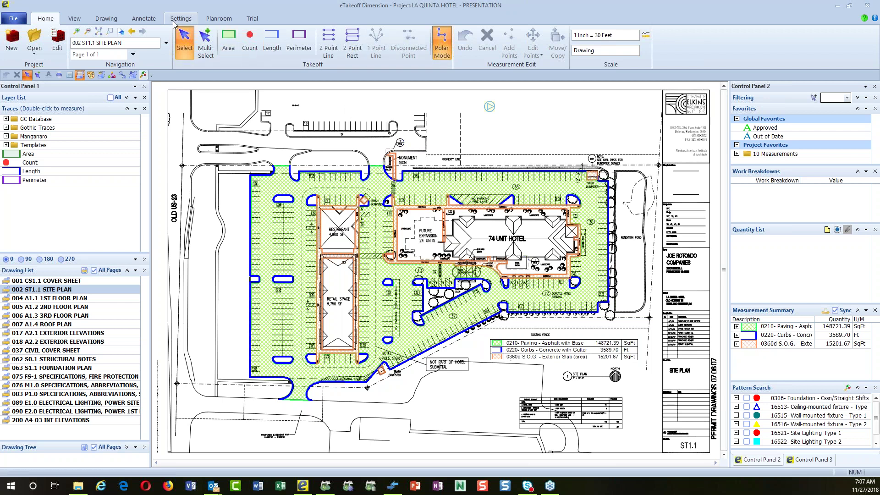
Step: Start the eTakeoff Bridge for the project and create a new bridge named "LaQuinta Hotel"
{"action": "left_click", "coordinate": [75, 19]}
{"action": "left_click", "coordinate": [346, 46]}
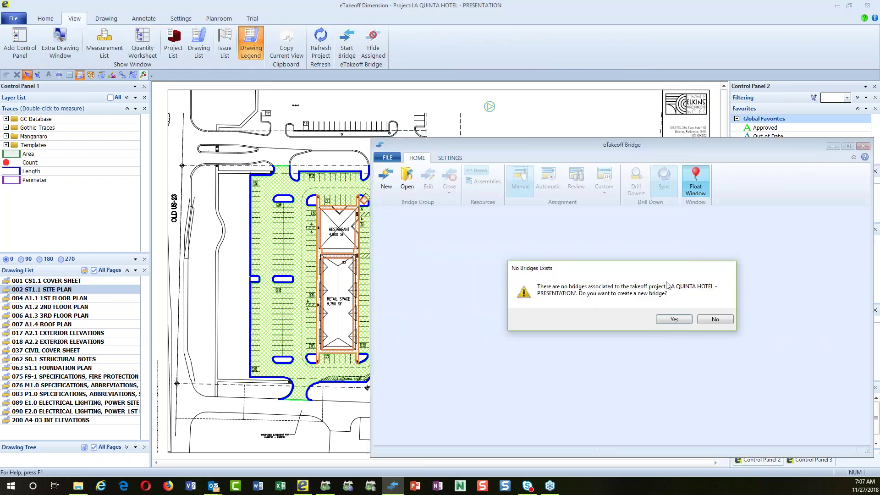
{"action": "left_click", "coordinate": [671, 319]}
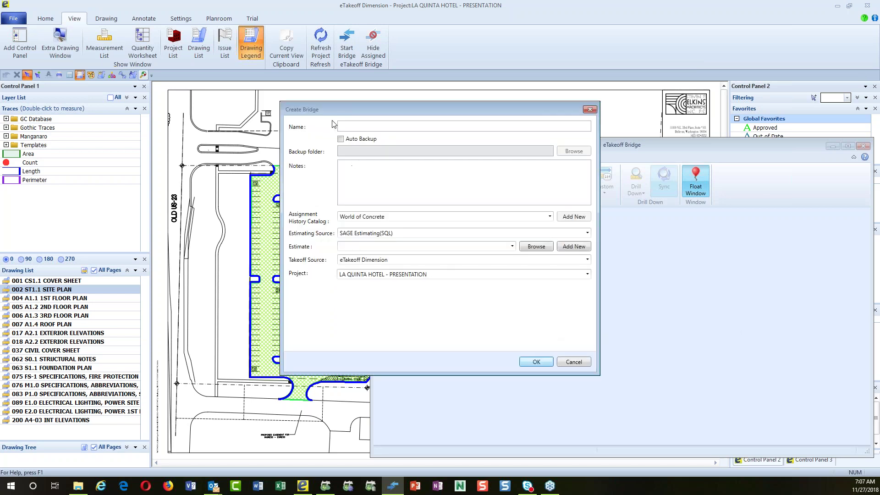
{"action": "type", "text": "LaQuinta Hotel"}
Step: Add a new estimate named "LaQuinta Hotel Live" in the Accordant Webinar Estimates branch and finish creating the bridge
{"action": "left_click", "coordinate": [584, 249]}
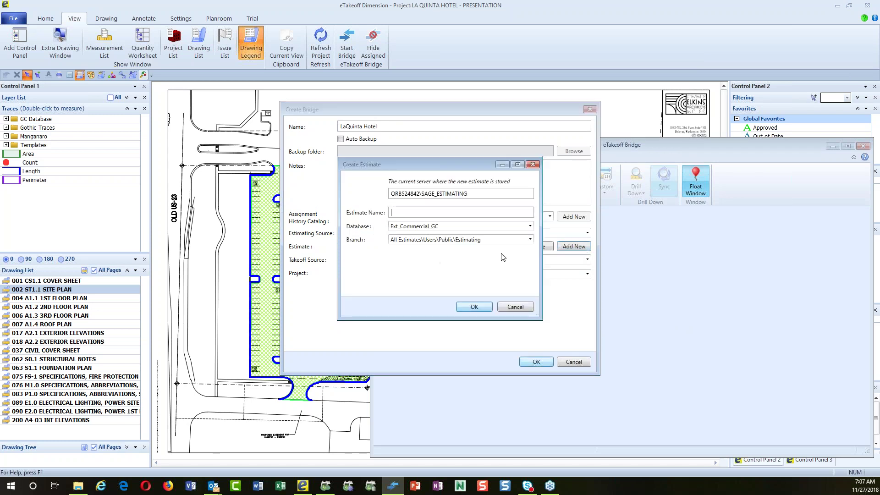
{"action": "left_click", "coordinate": [530, 239]}
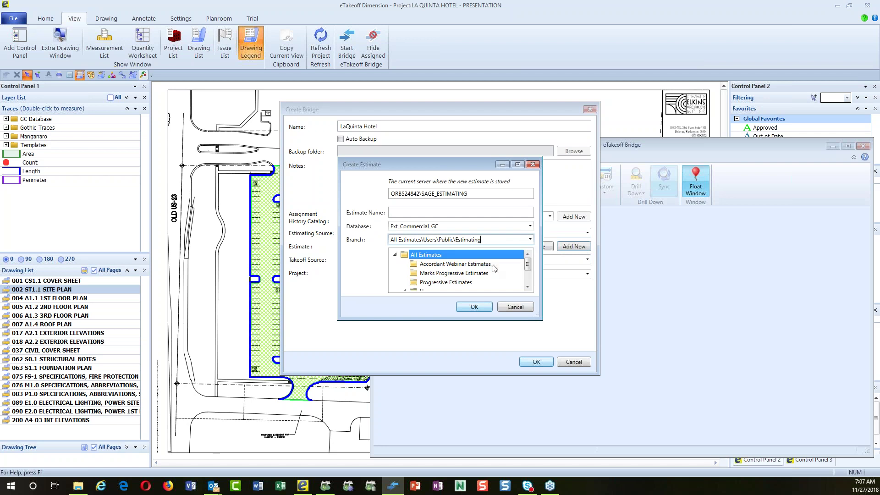
{"action": "left_click", "coordinate": [476, 264]}
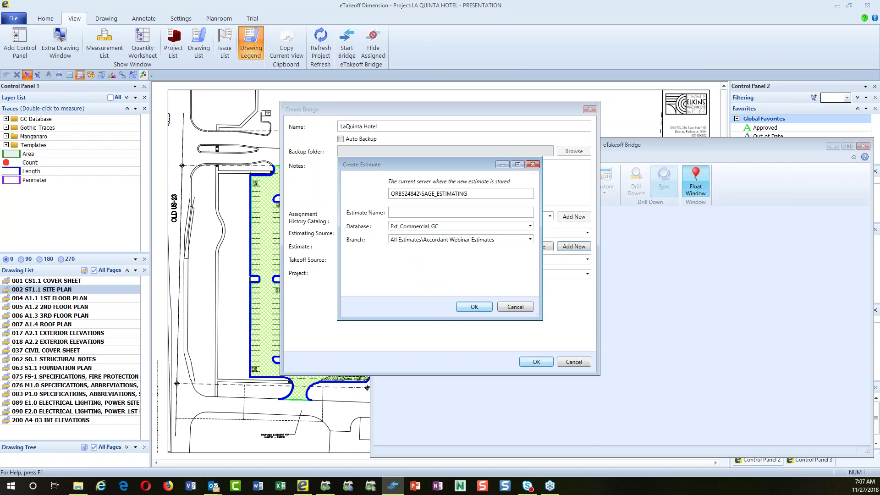
{"action": "type", "text": "LaQuinta Hotel Live"}
{"action": "left_click", "coordinate": [483, 313]}
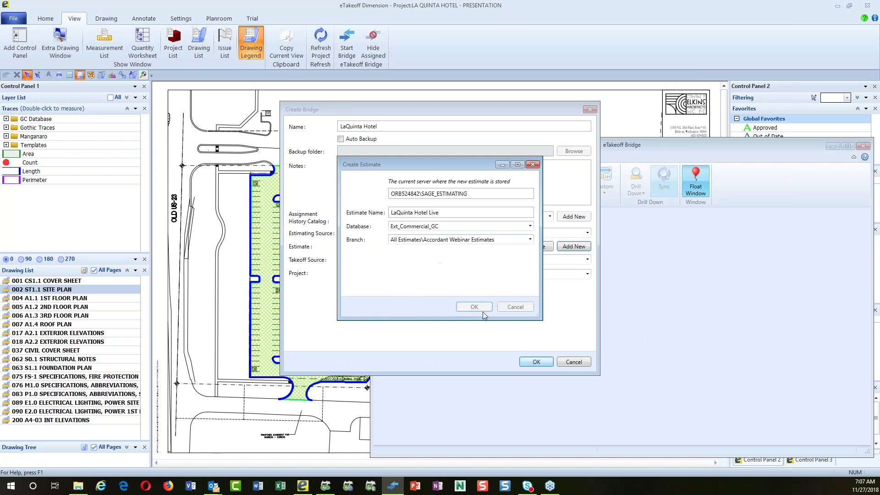
{"action": "key", "text": "Return"}
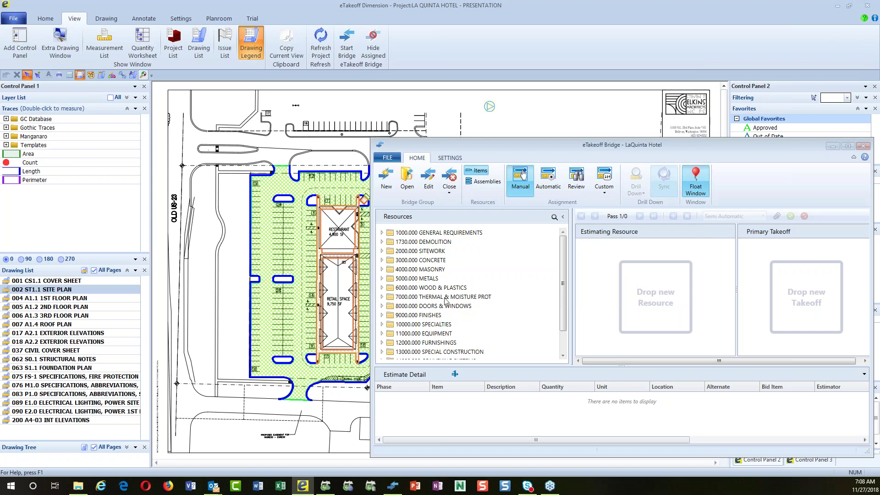
Step: Switch the bridge to automatic assignment and send all listed takeoff assignments to the estimate
{"action": "mouse_move", "coordinate": [313, 264]}
{"action": "left_click", "coordinate": [555, 193]}
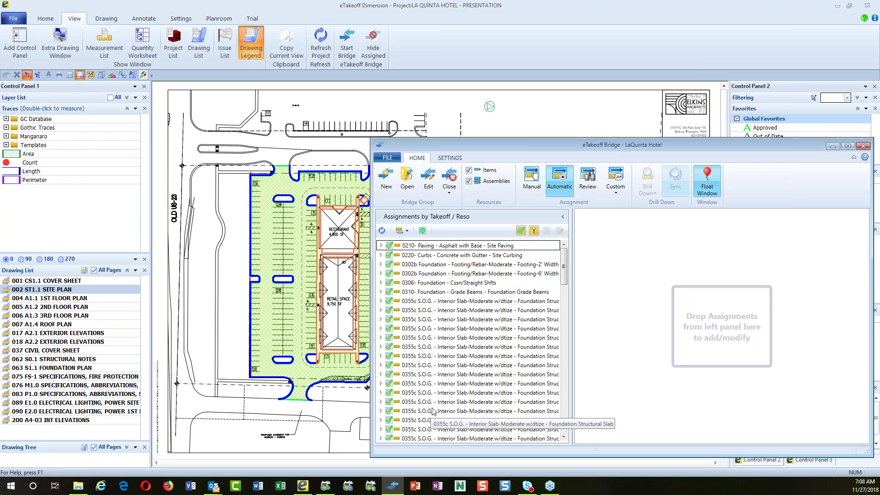
{"action": "left_click", "coordinate": [421, 230]}
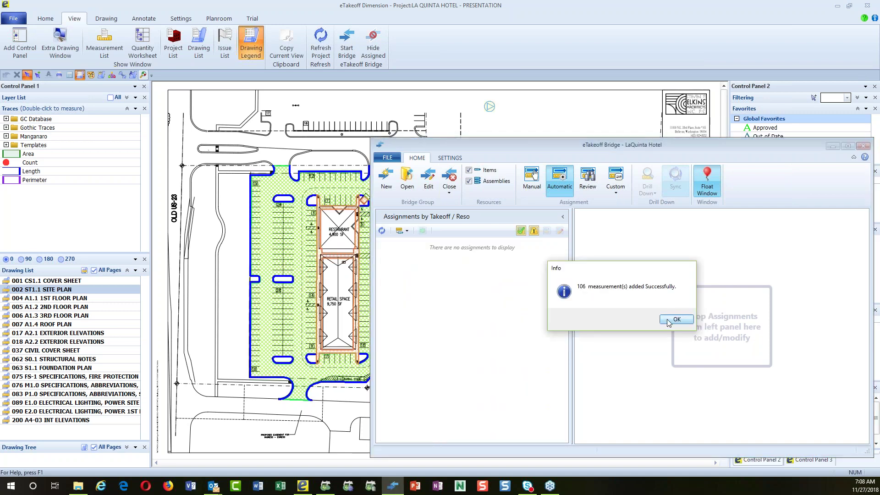
{"action": "left_click", "coordinate": [668, 323]}
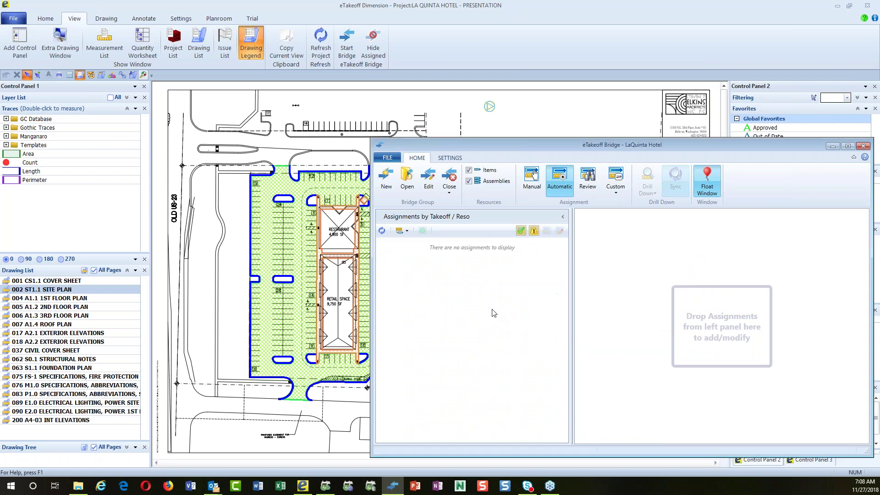
Step: Toggle the display of assigned measurements on the site plan, leaving them hidden
{"action": "left_click", "coordinate": [373, 52]}
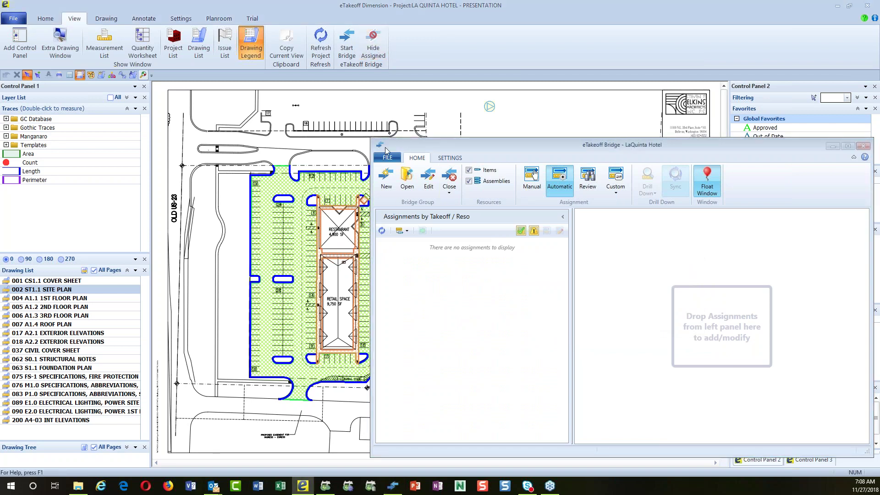
{"action": "left_click", "coordinate": [373, 46]}
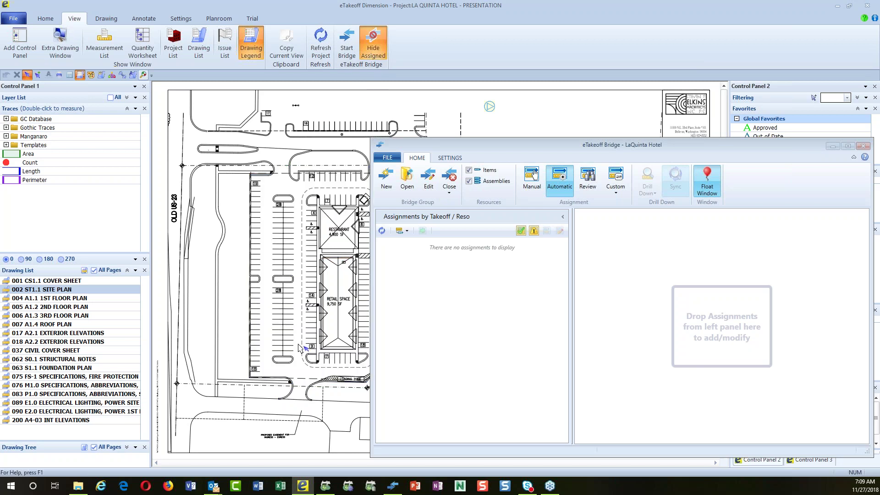
{"action": "left_click", "coordinate": [376, 46]}
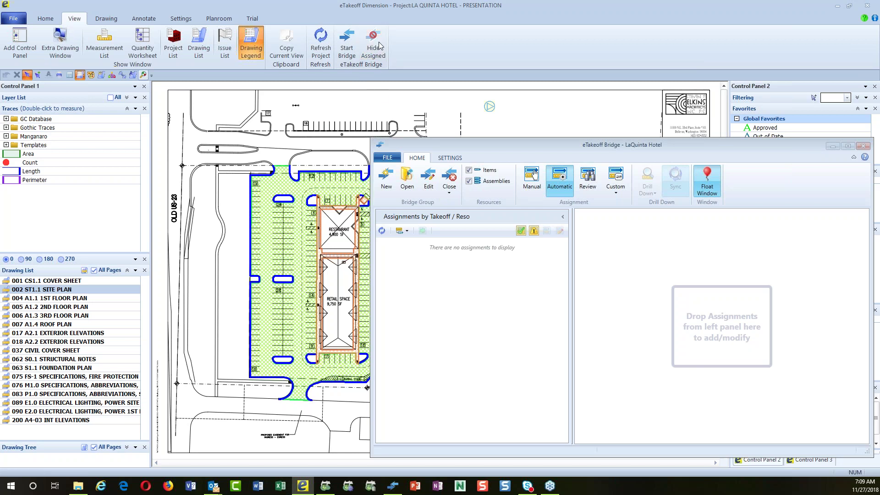
{"action": "left_click", "coordinate": [376, 45]}
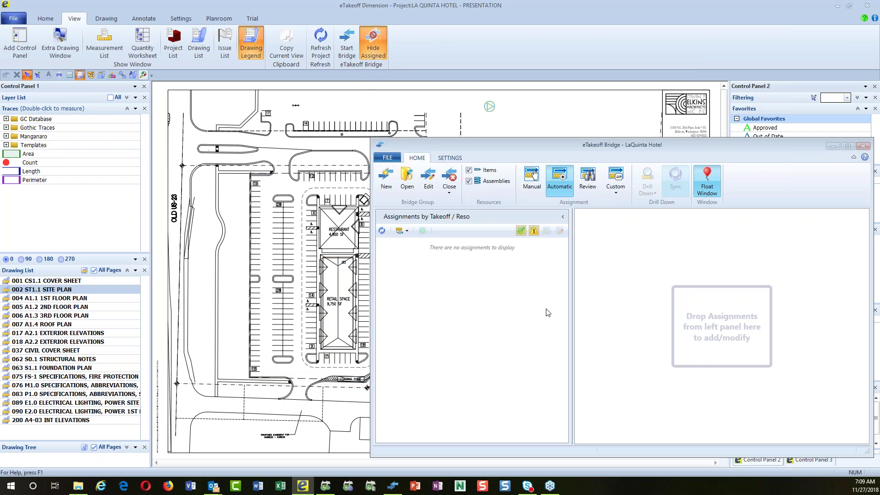
Step: Close the bridge by going to its estimate in Sage Estimating, and minimize the Bridge window
{"action": "left_click", "coordinate": [450, 195]}
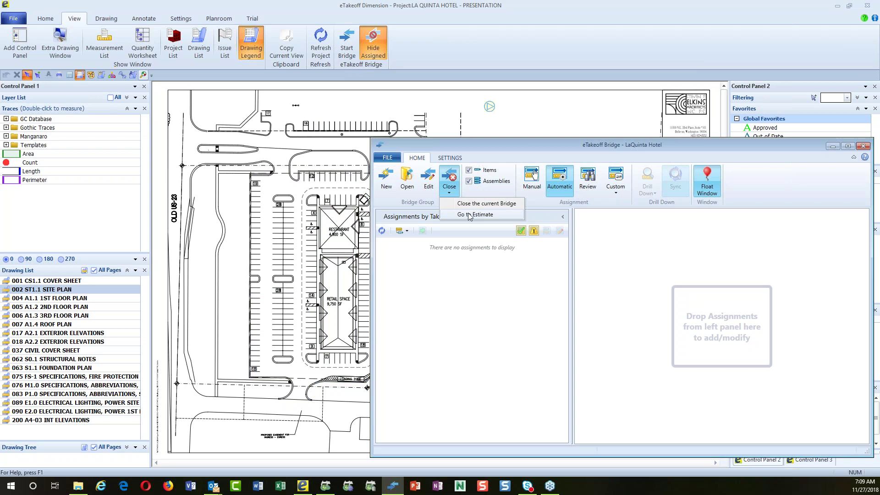
{"action": "left_click", "coordinate": [470, 214]}
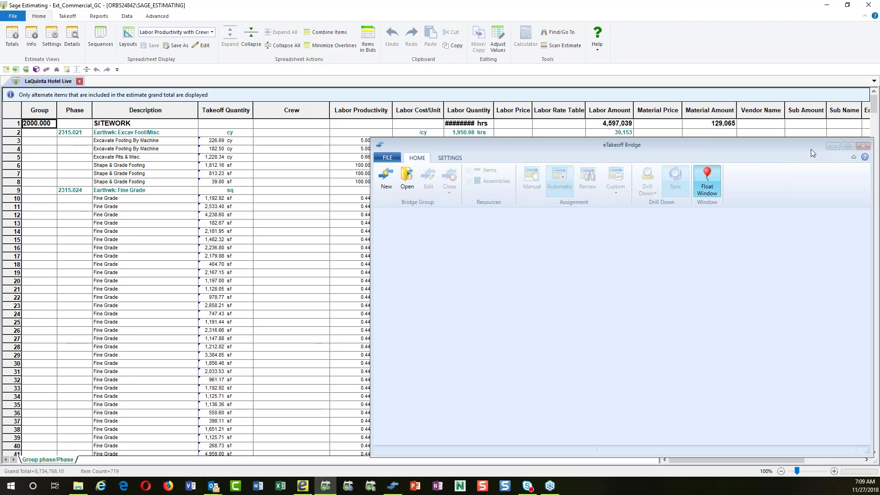
{"action": "left_click", "coordinate": [832, 145]}
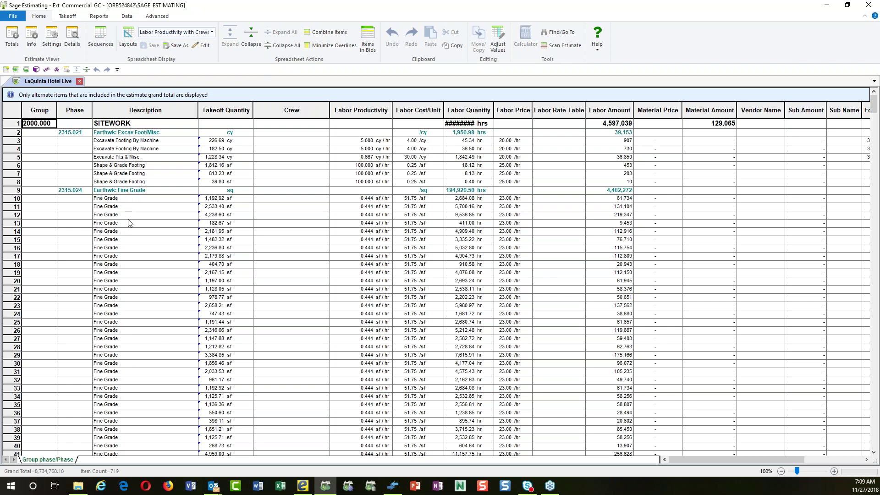
Step: Combine the duplicate items in the estimate spreadsheet and look through the sitework and concrete items
{"action": "scroll", "coordinate": [134, 310], "scroll_direction": "down", "scroll_amount": 1}
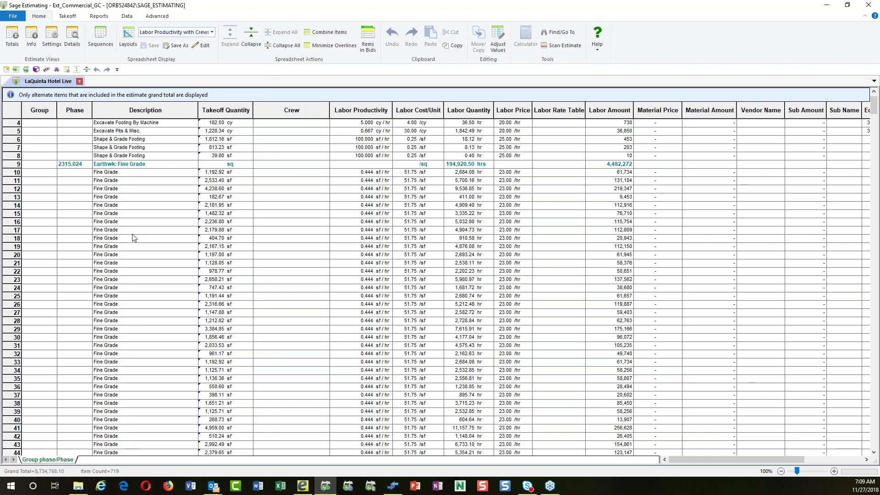
{"action": "left_click", "coordinate": [323, 35]}
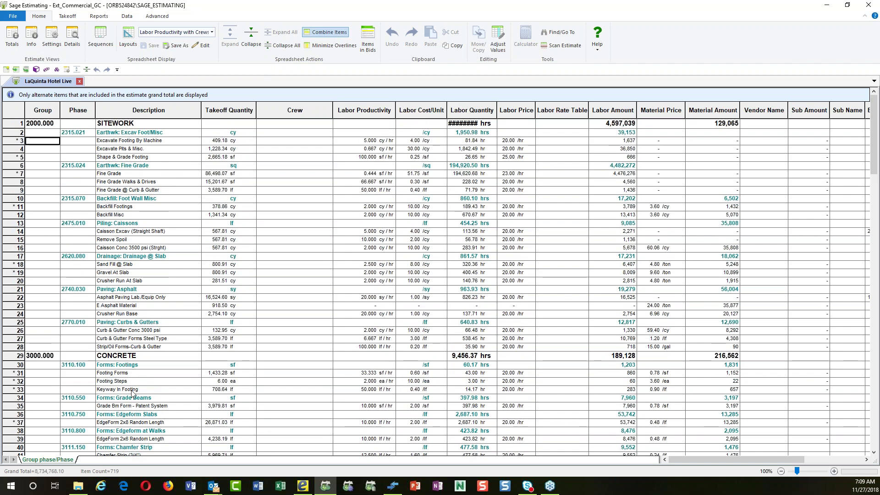
{"action": "scroll", "coordinate": [130, 376], "scroll_direction": "down", "scroll_amount": 10}
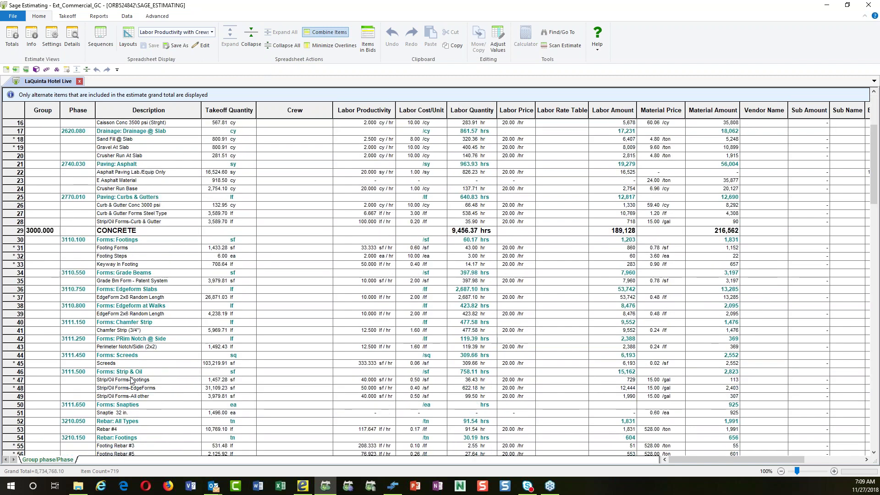
{"action": "scroll", "coordinate": [132, 379], "scroll_direction": "up", "scroll_amount": 7}
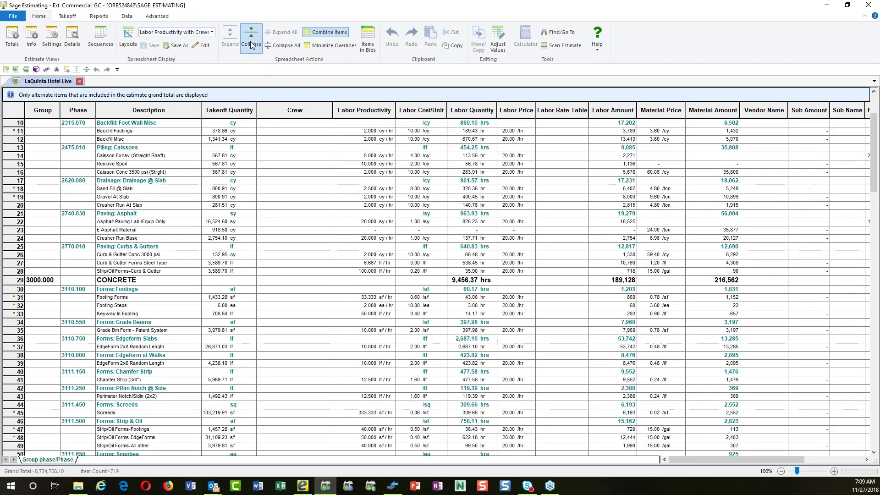
Step: Collapse the estimate to its group level and widen the Labor Quantity column to fit the sitework hours
{"action": "left_click", "coordinate": [250, 38]}
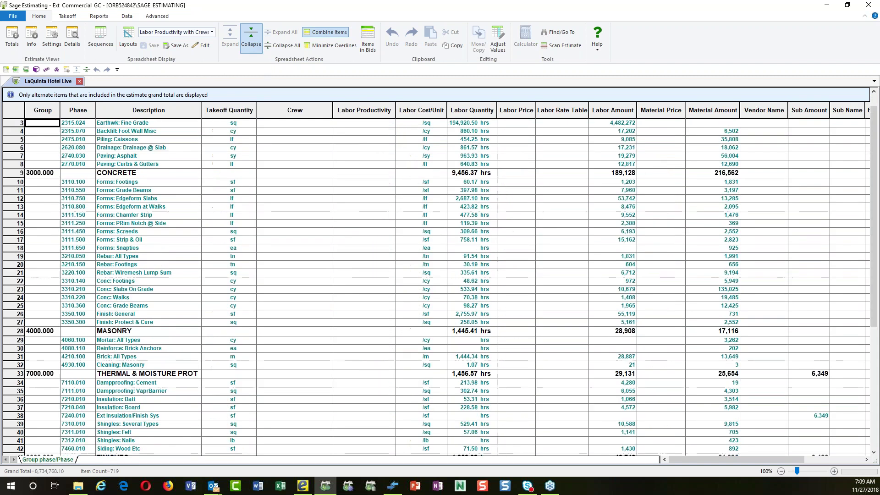
{"action": "left_click", "coordinate": [251, 37]}
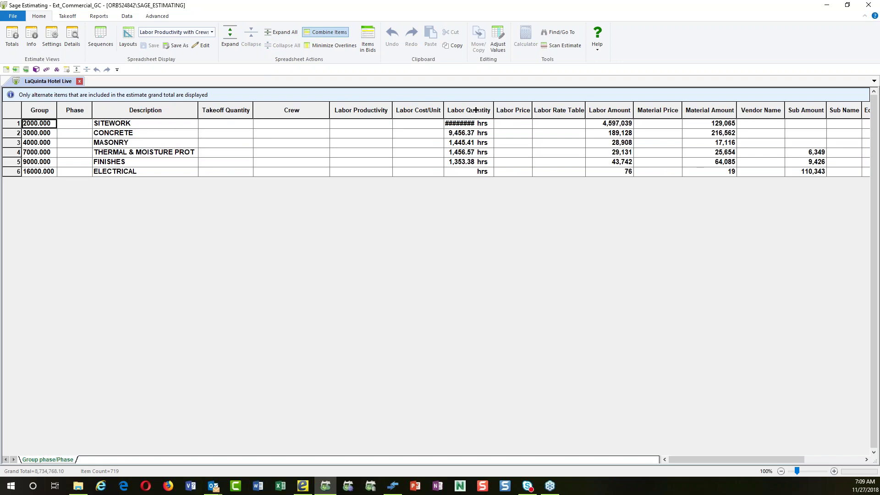
{"action": "left_click_drag", "start_coordinate": [494, 110], "coordinate": [487, 110]}
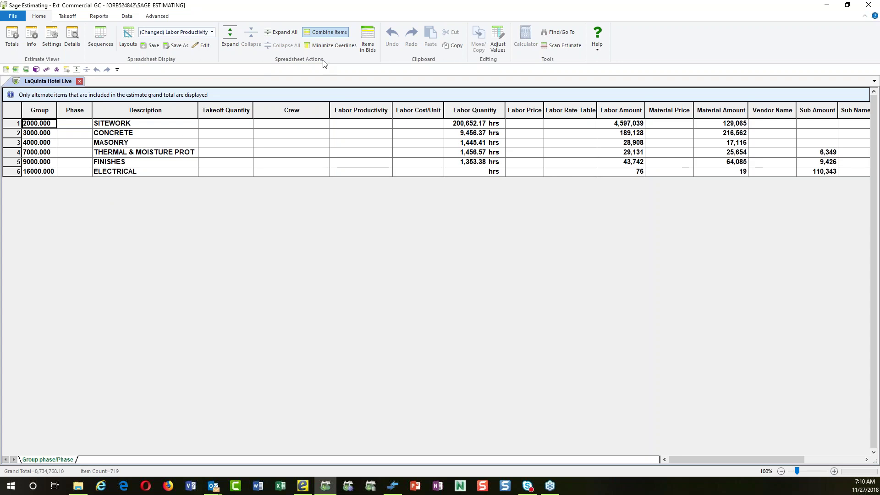
Step: Expand the estimate back to item level and turn off the combining of duplicate items
{"action": "left_click", "coordinate": [230, 38]}
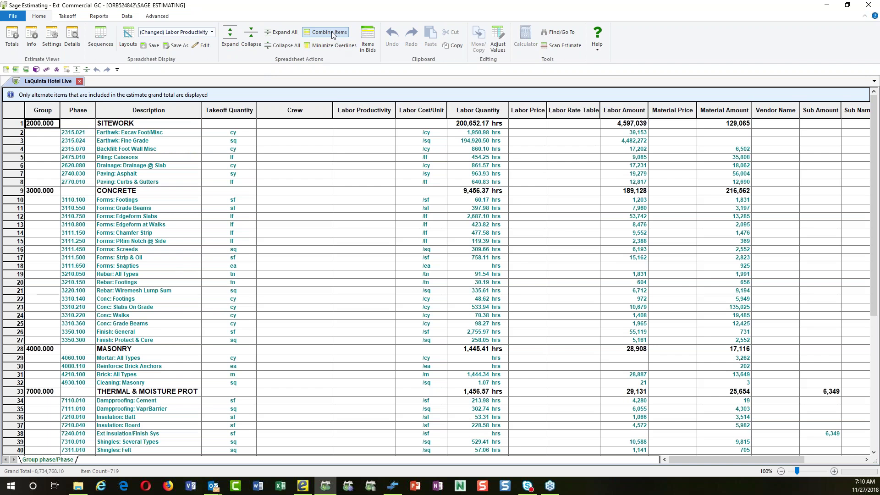
{"action": "left_click", "coordinate": [231, 39]}
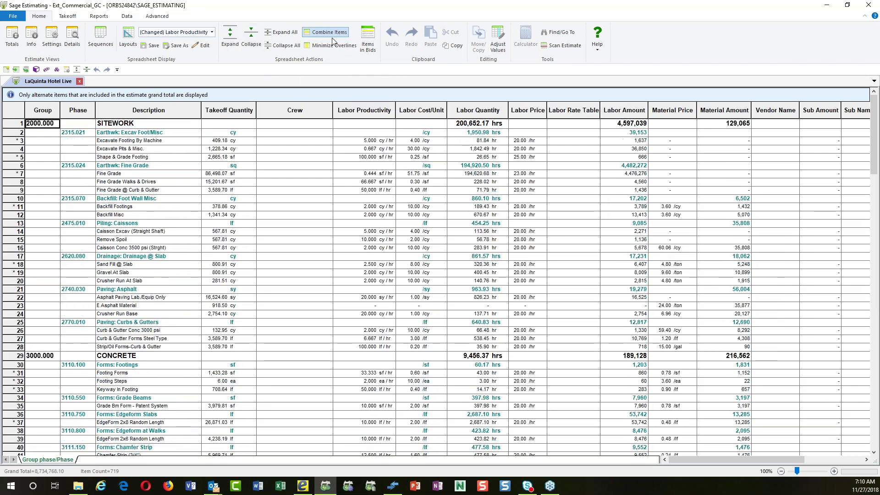
{"action": "left_click", "coordinate": [331, 32]}
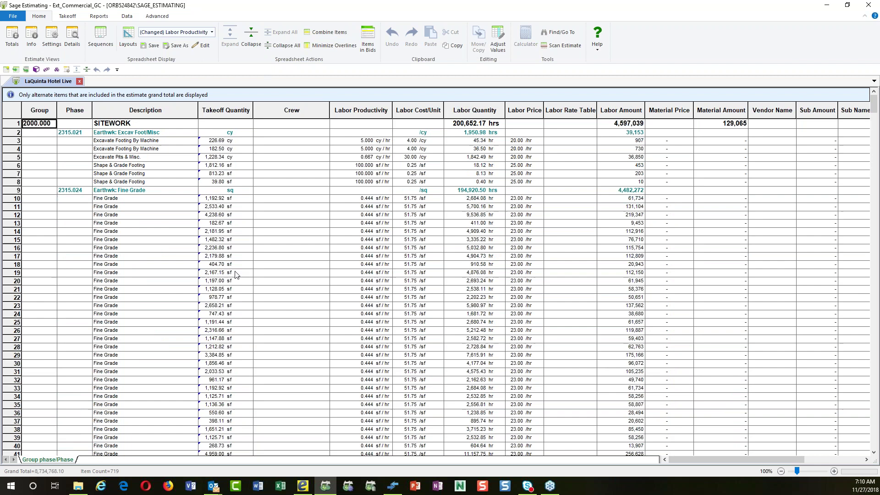
Step: Examine the first Fine Grade item's labor productivity, cost per unit, quantity, price and amount
{"action": "left_click", "coordinate": [107, 198]}
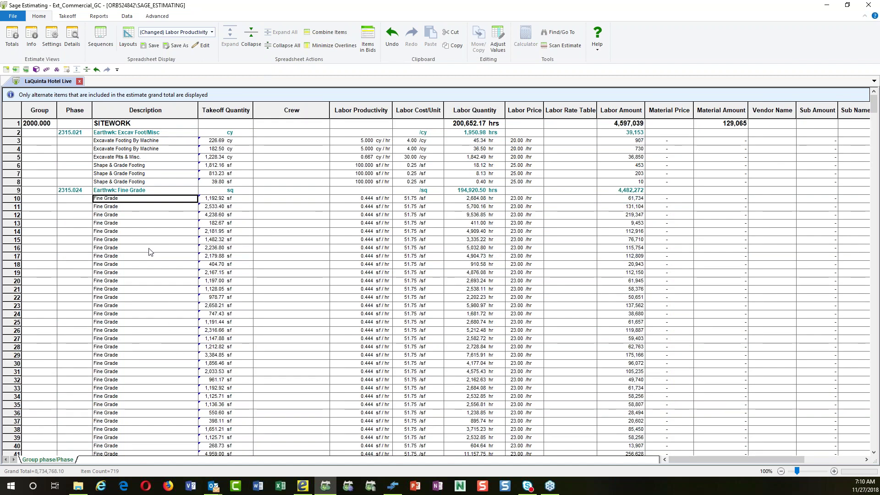
{"action": "left_click", "coordinate": [368, 200]}
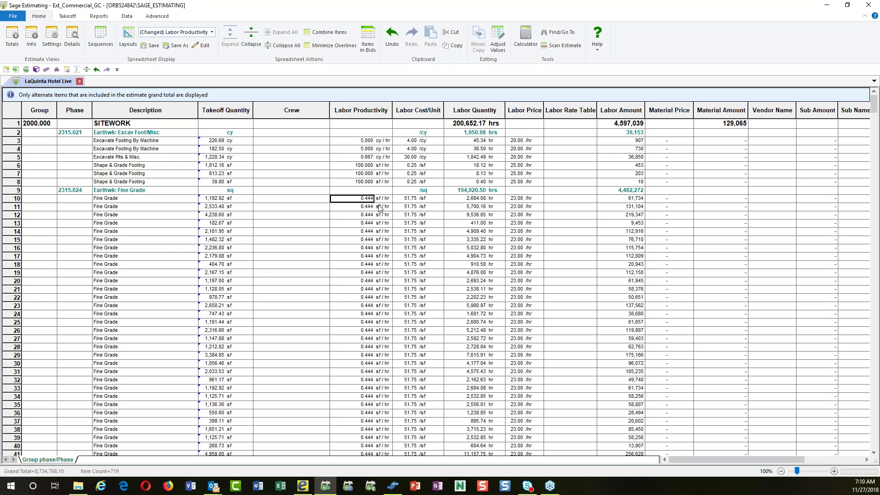
{"action": "left_click", "coordinate": [411, 199]}
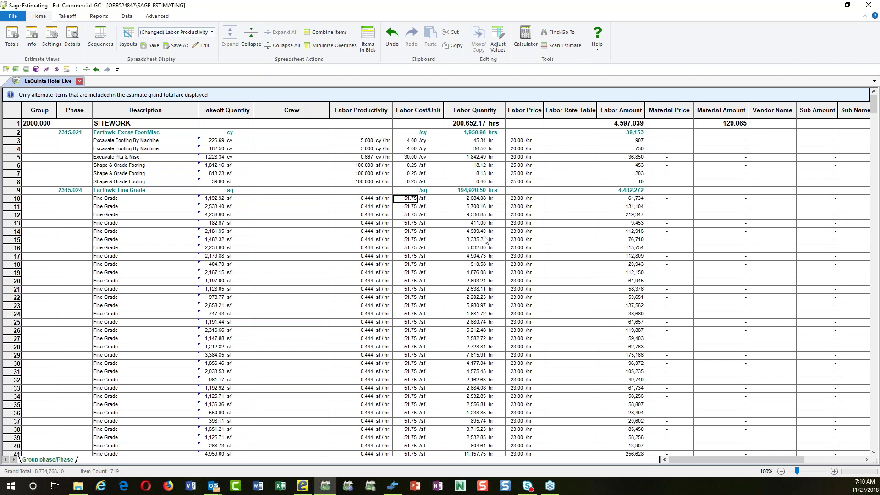
{"action": "left_click", "coordinate": [476, 200]}
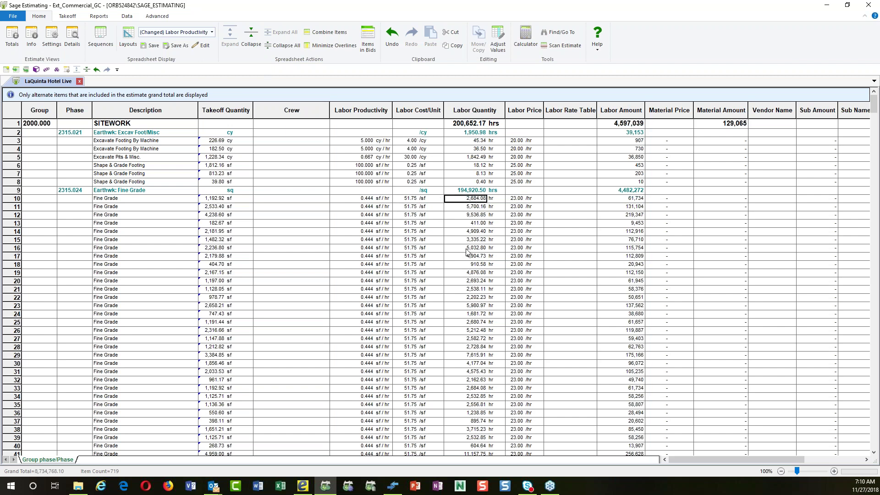
{"action": "left_click", "coordinate": [522, 201]}
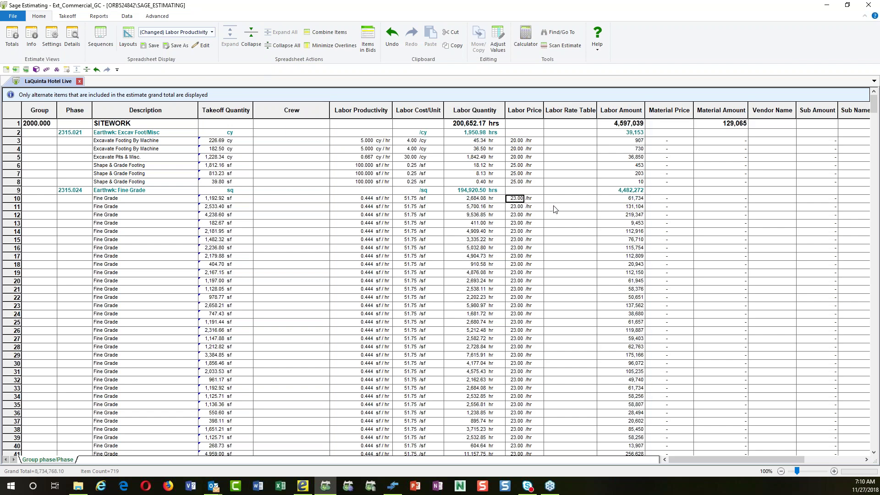
{"action": "left_click", "coordinate": [627, 199]}
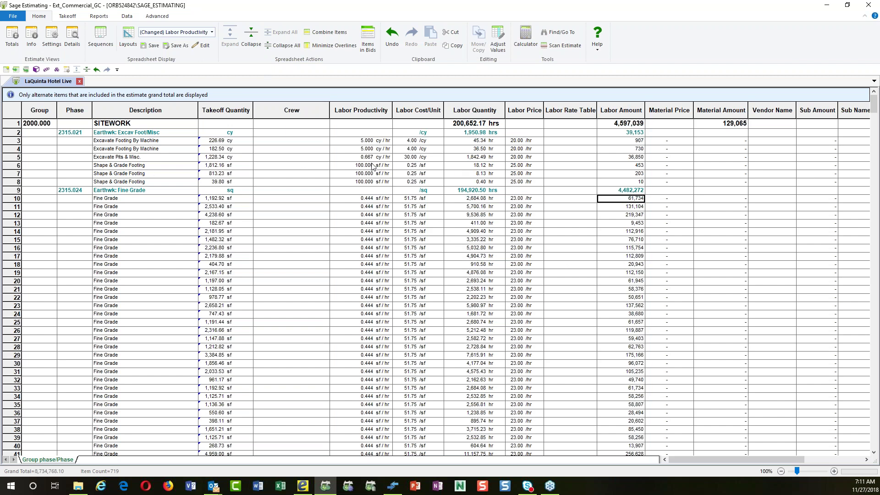
Step: Set the first Fine Grade item's labor productivity to 1.15 sf/hr and apply the change to all duplicate items
{"action": "left_click", "coordinate": [369, 200]}
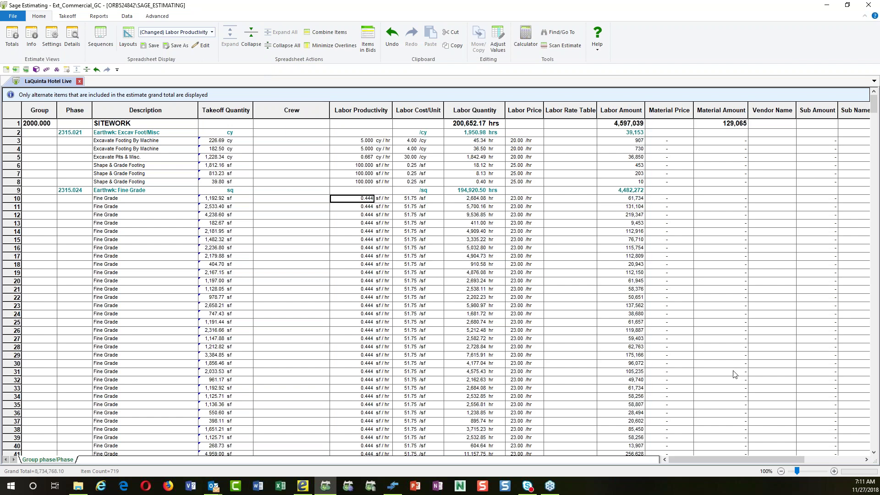
{"action": "type", "text": "1.15"}
{"action": "key", "text": "Return"}
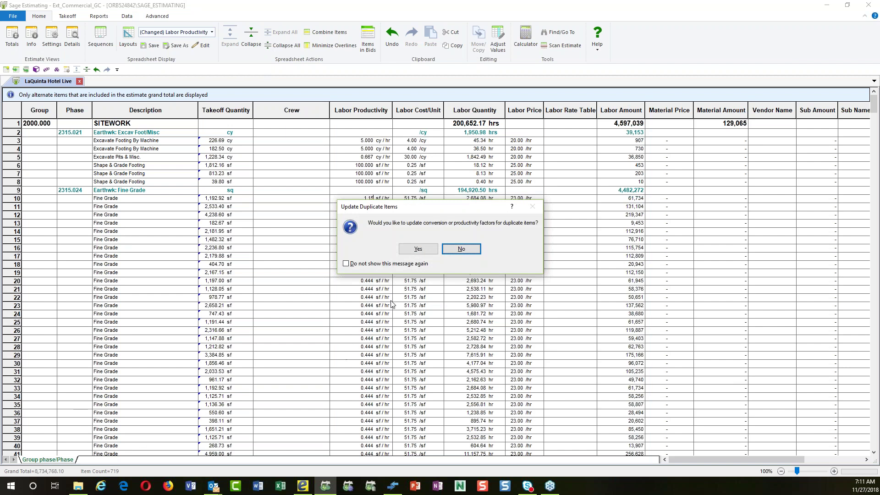
{"action": "left_click", "coordinate": [428, 251]}
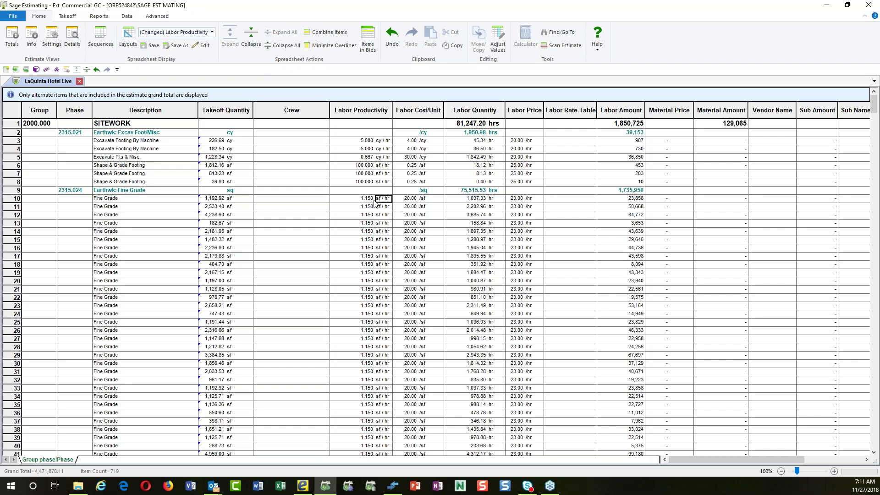
Step: Set the first Fine Grade item's labor cost per unit to 24.00 /sf
{"action": "left_click", "coordinate": [216, 200]}
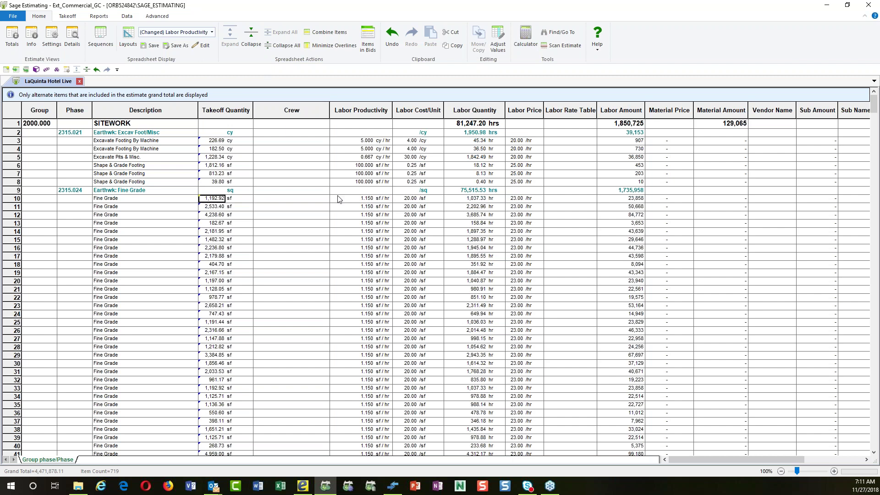
{"action": "left_click", "coordinate": [368, 200]}
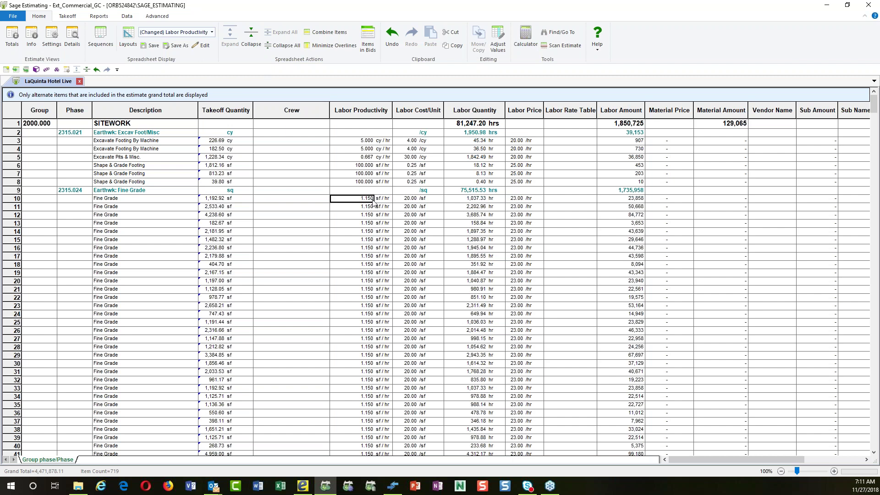
{"action": "left_click", "coordinate": [414, 201]}
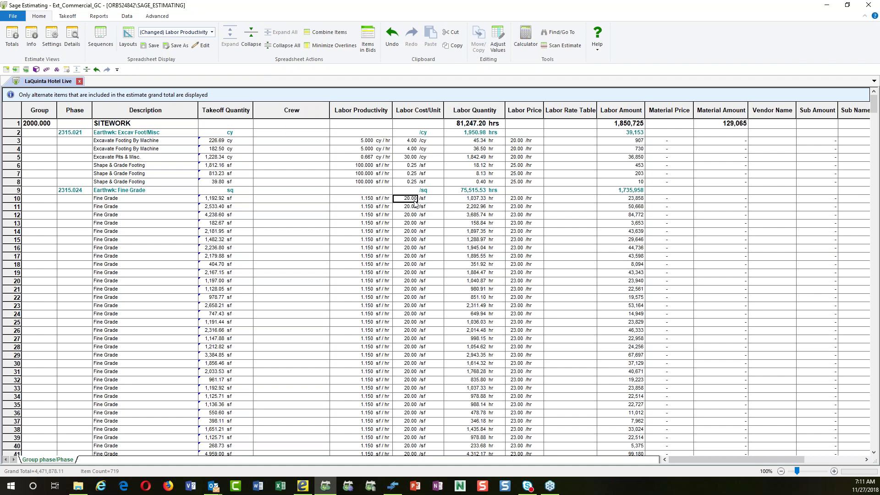
{"action": "left_click", "coordinate": [516, 201]}
{"action": "left_click", "coordinate": [410, 200]}
{"action": "type", "text": "24"}
{"action": "key", "text": "Tab"}
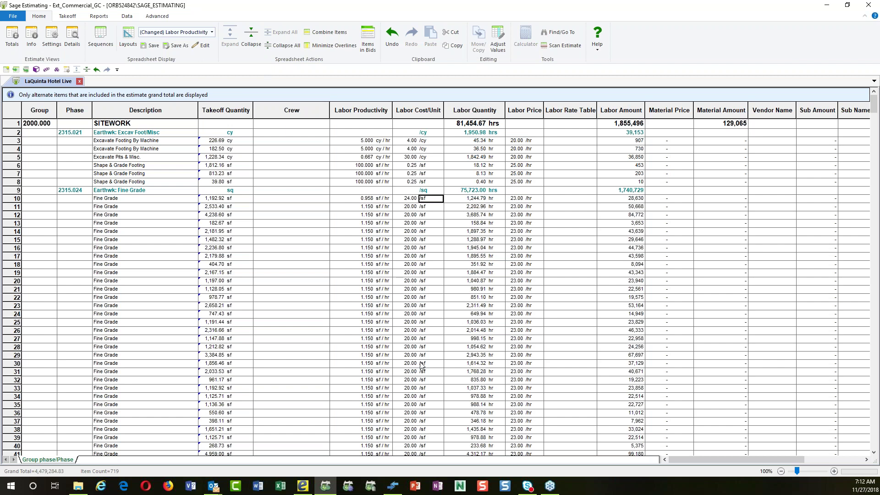
Step: Fill the first Fine Grade item's labor cost per unit down through the remaining Fine Grade items to row 58
{"action": "left_click", "coordinate": [408, 199]}
{"action": "left_click_drag", "start_coordinate": [409, 208], "coordinate": [406, 398]}
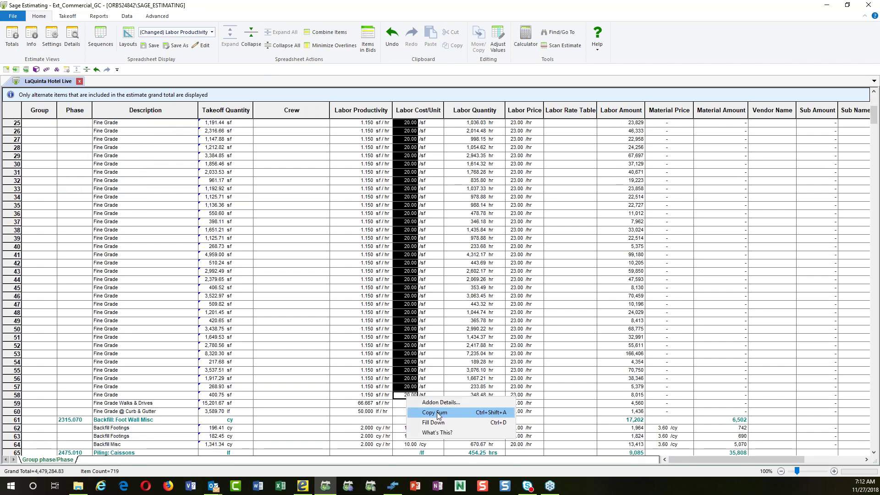
{"action": "left_click", "coordinate": [436, 423]}
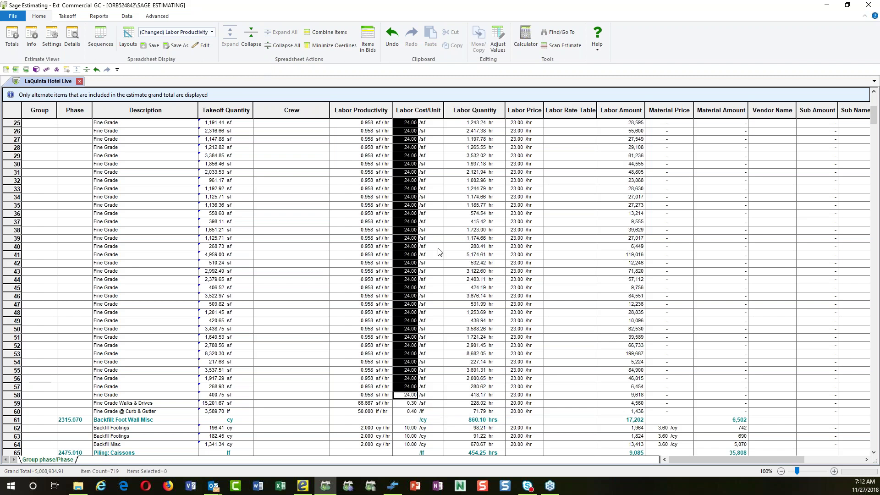
{"action": "scroll", "coordinate": [439, 252], "scroll_direction": "up", "scroll_amount": 7}
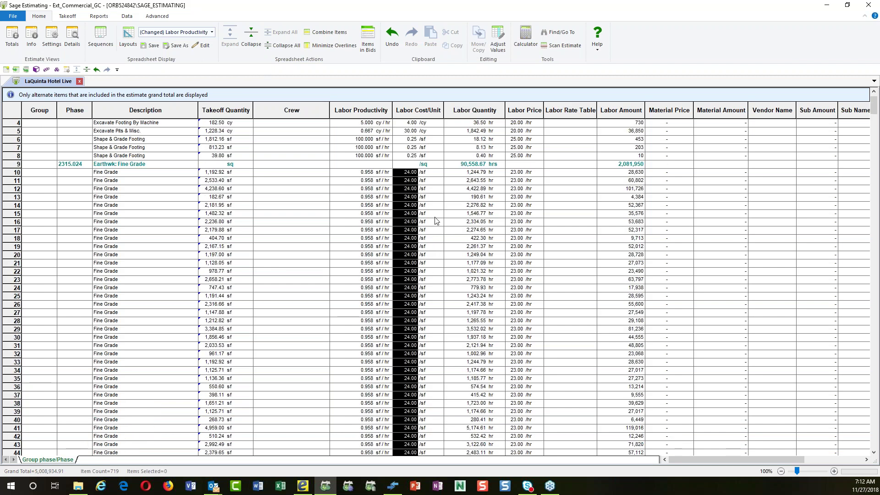
{"action": "left_click", "coordinate": [406, 174]}
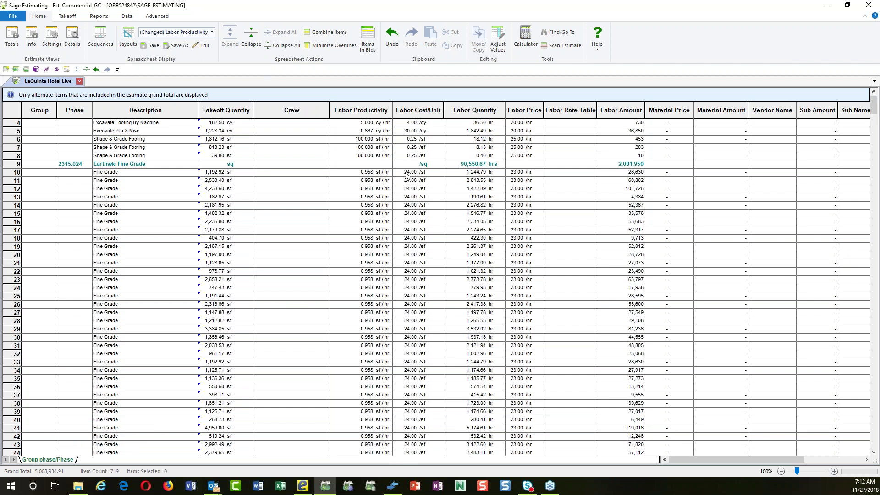
Step: Set the first Fine Grade item's labor quantity to 1,125 hours
{"action": "left_click", "coordinate": [210, 175]}
{"action": "left_click", "coordinate": [369, 175]}
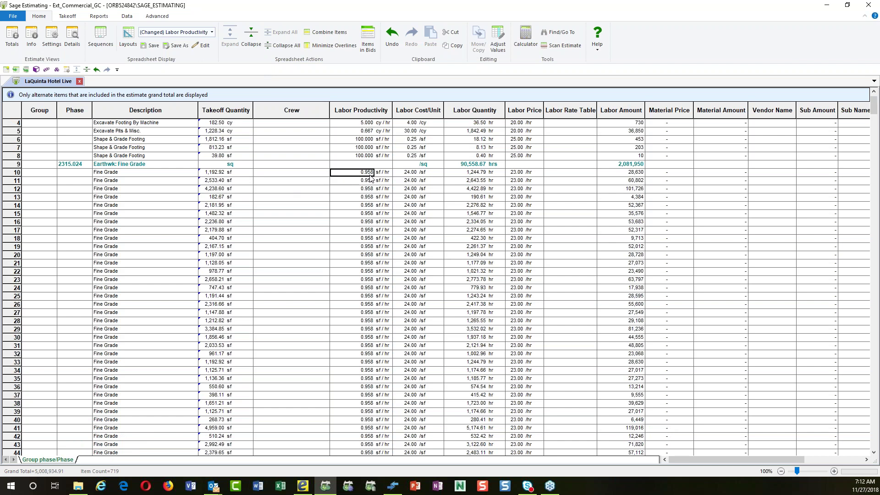
{"action": "left_click", "coordinate": [411, 174]}
{"action": "left_click", "coordinate": [517, 172]}
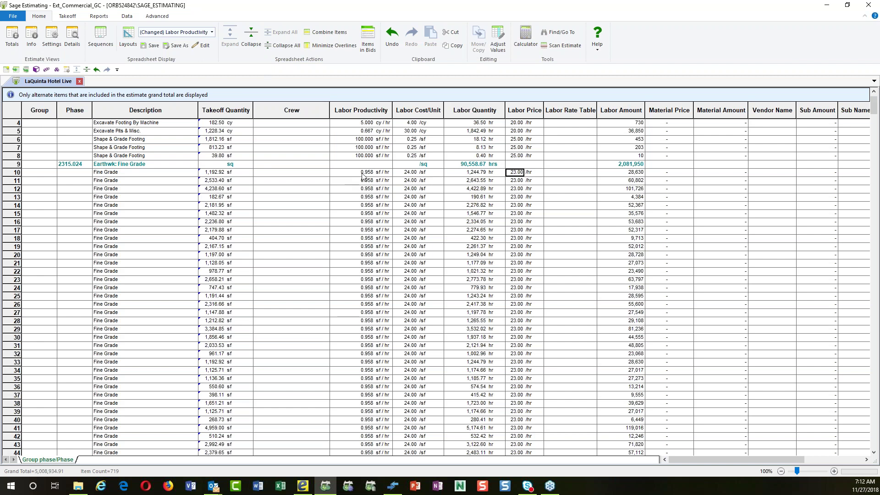
{"action": "left_click", "coordinate": [474, 174]}
{"action": "type", "text": "1125"}
{"action": "key", "text": "Tab"}
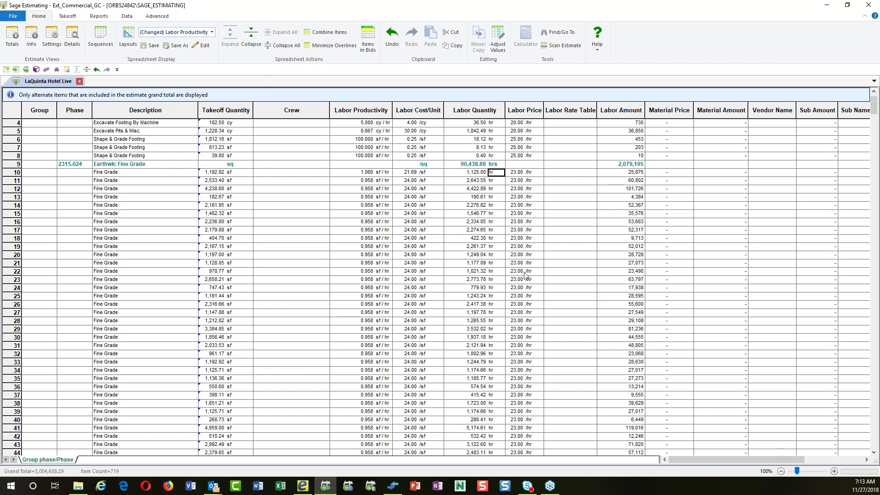
Step: Examine the first Fine Grade item's takeoff quantity, labor productivity, cost per unit, labor quantity, price and amount after the hours change
{"action": "left_click", "coordinate": [416, 172]}
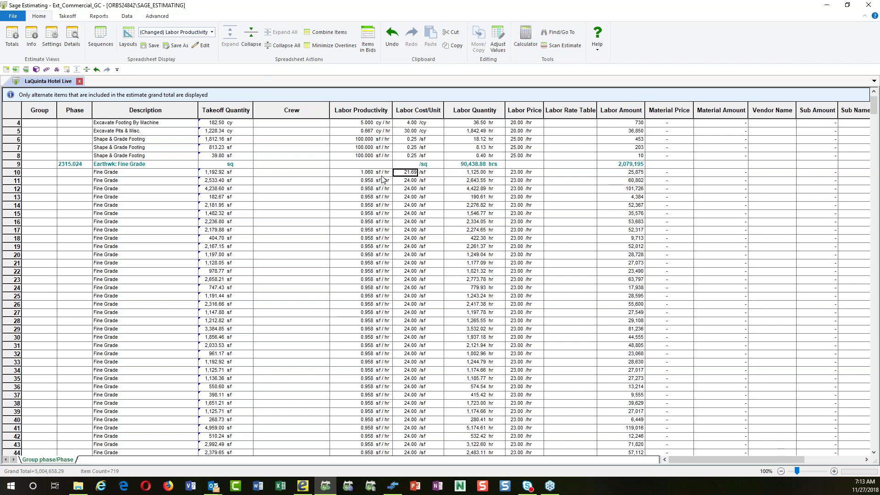
{"action": "left_click", "coordinate": [367, 174]}
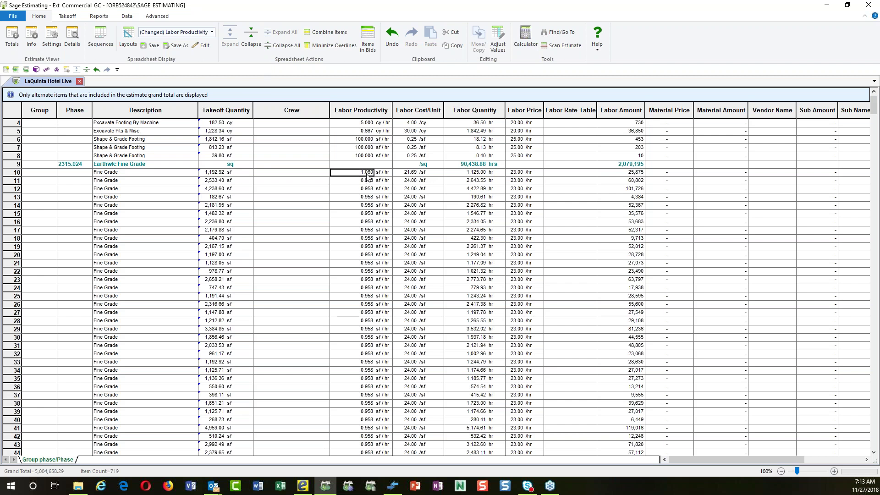
{"action": "left_click", "coordinate": [415, 174]}
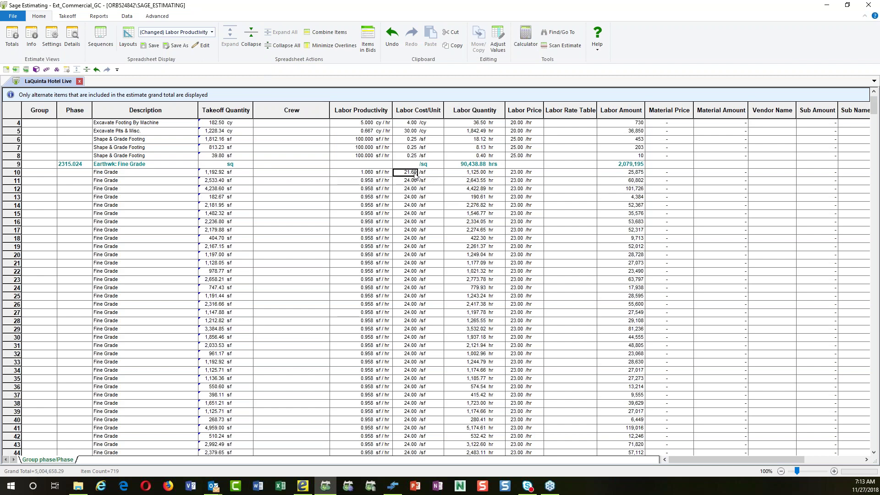
{"action": "left_click", "coordinate": [522, 175]}
{"action": "left_click", "coordinate": [216, 174]}
{"action": "left_click", "coordinate": [372, 174]}
{"action": "left_click", "coordinate": [404, 174]}
{"action": "left_click", "coordinate": [475, 174]}
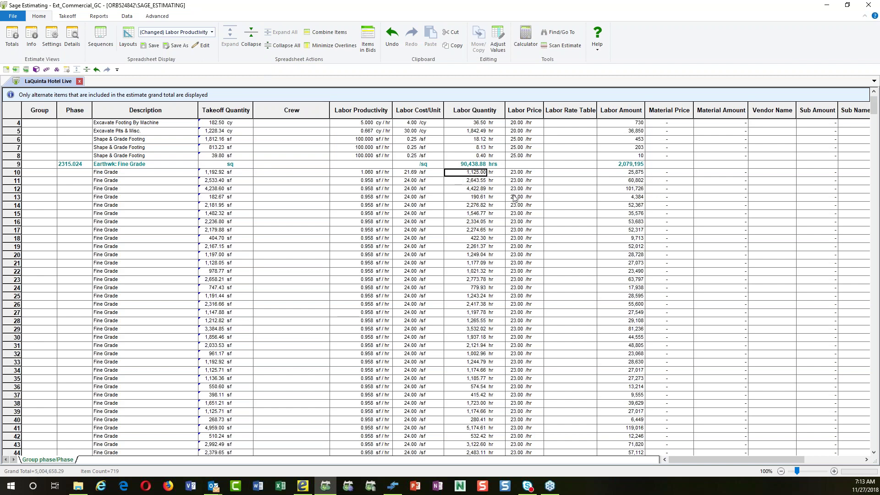
{"action": "left_click", "coordinate": [626, 173]}
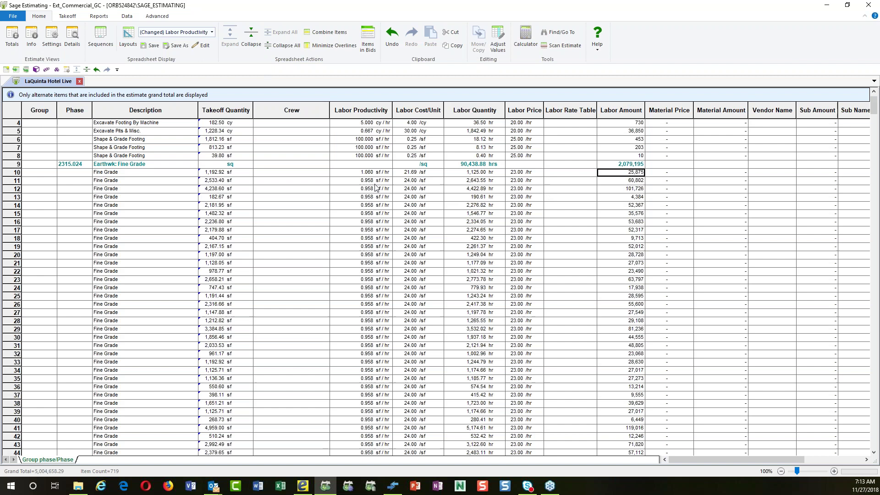
{"action": "left_click", "coordinate": [478, 173]}
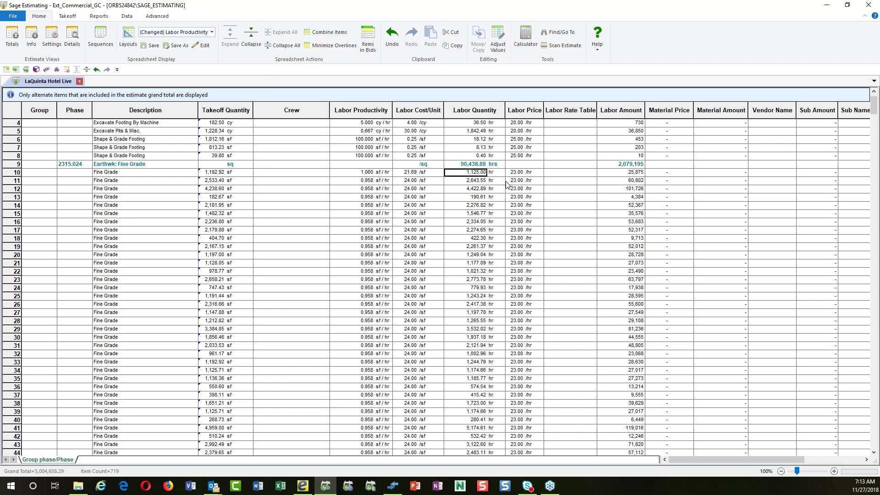
{"action": "left_click", "coordinate": [521, 175]}
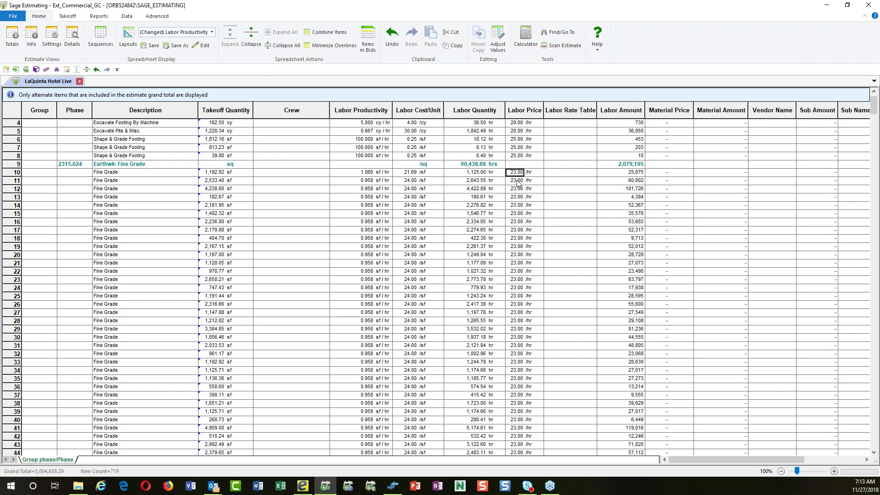
Step: Override the first Fine Grade item's labor amount with 22,000
{"action": "left_click", "coordinate": [633, 173]}
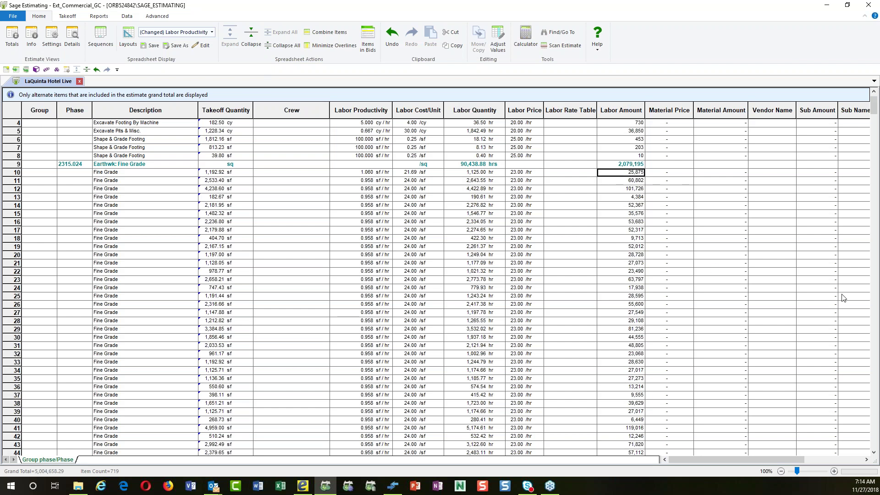
{"action": "type", "text": "22,000"}
{"action": "key", "text": "Tab"}
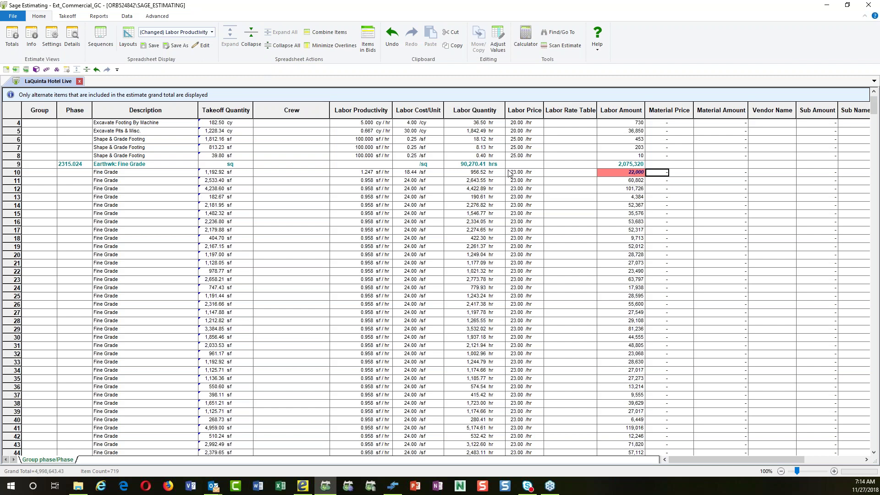
Step: Check the first Fine Grade item's labor quantity, cost per unit, productivity and price against the overridden amount
{"action": "key", "text": "Left"}
{"action": "key", "text": "Left"}
{"action": "key", "text": "Left"}
{"action": "key", "text": "Left"}
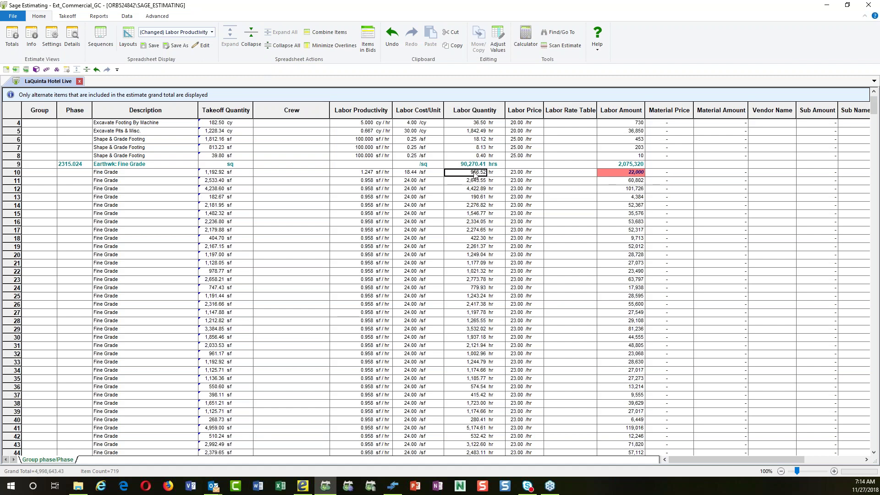
{"action": "left_click", "coordinate": [409, 177]}
{"action": "left_click", "coordinate": [366, 176]}
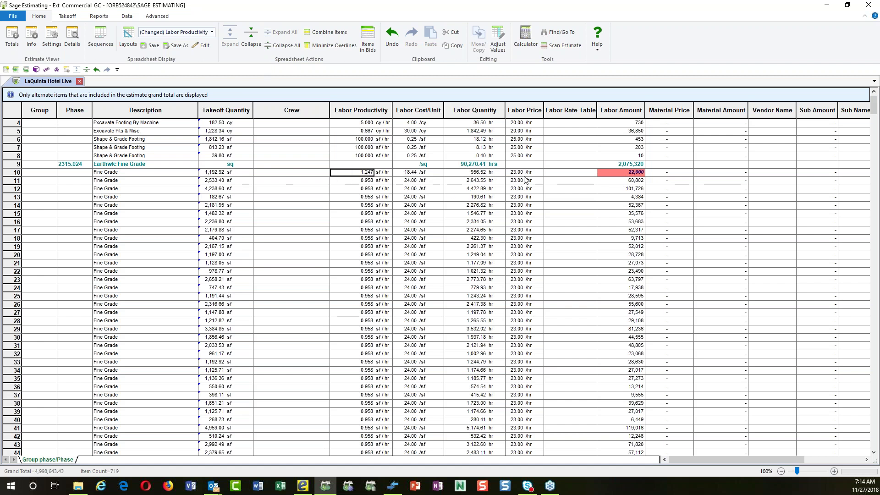
{"action": "left_click", "coordinate": [524, 174]}
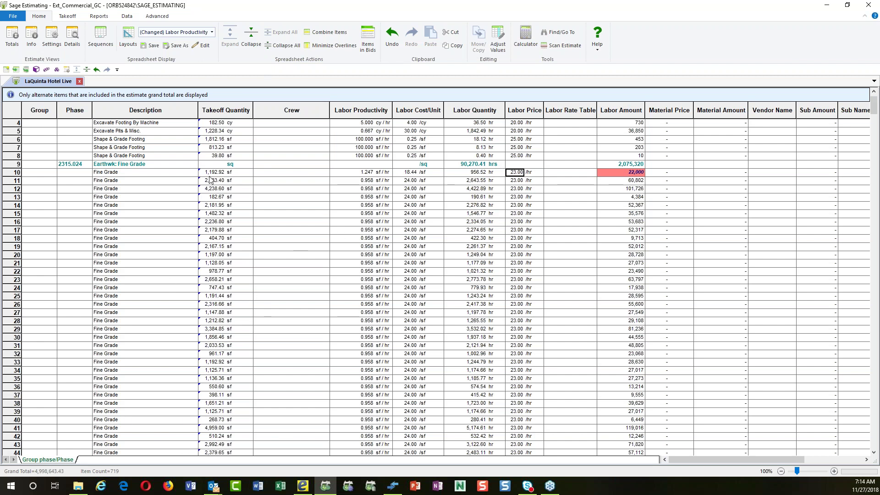
Step: Make all the estimate's spreadsheet sequences visible, from Assembly and Combined assembly through Estimator/Assembly and Job cost phase
{"action": "left_click", "coordinate": [101, 40]}
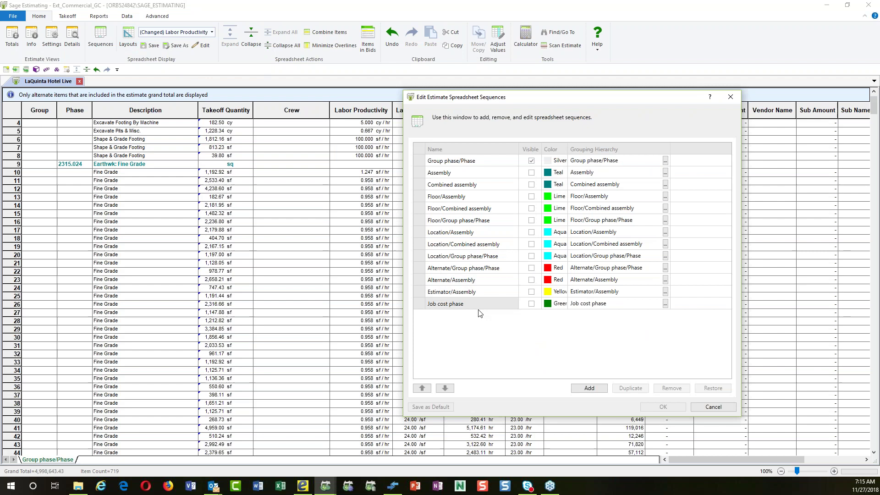
{"action": "left_click", "coordinate": [532, 173]}
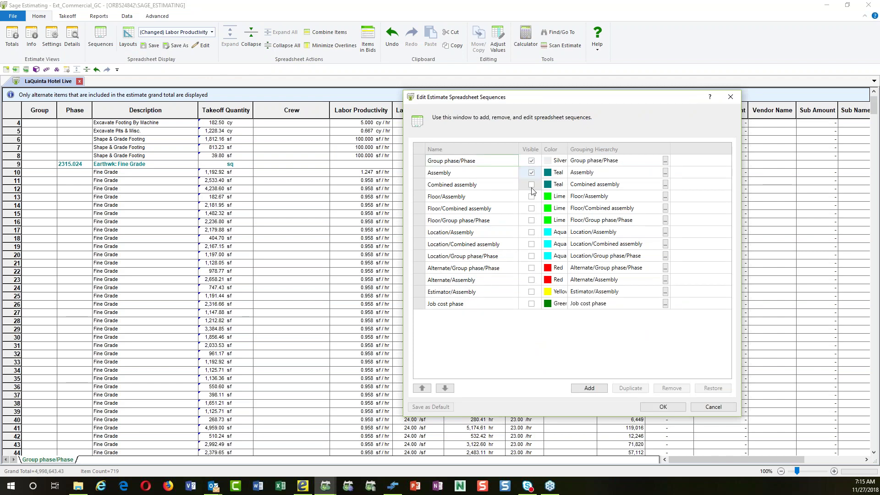
{"action": "left_click", "coordinate": [531, 185]}
{"action": "left_click", "coordinate": [532, 197]}
{"action": "left_click", "coordinate": [532, 208]}
{"action": "left_click", "coordinate": [532, 221]}
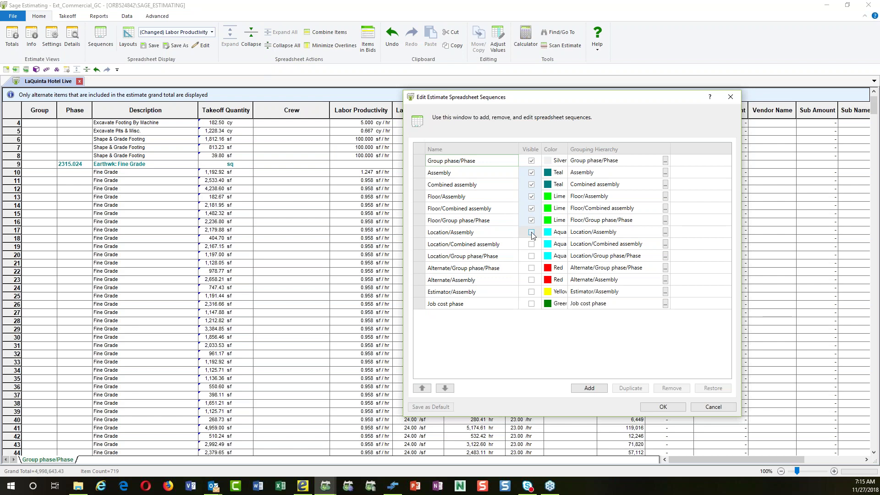
{"action": "left_click", "coordinate": [531, 245]}
{"action": "left_click", "coordinate": [531, 268]}
{"action": "left_click", "coordinate": [531, 280]}
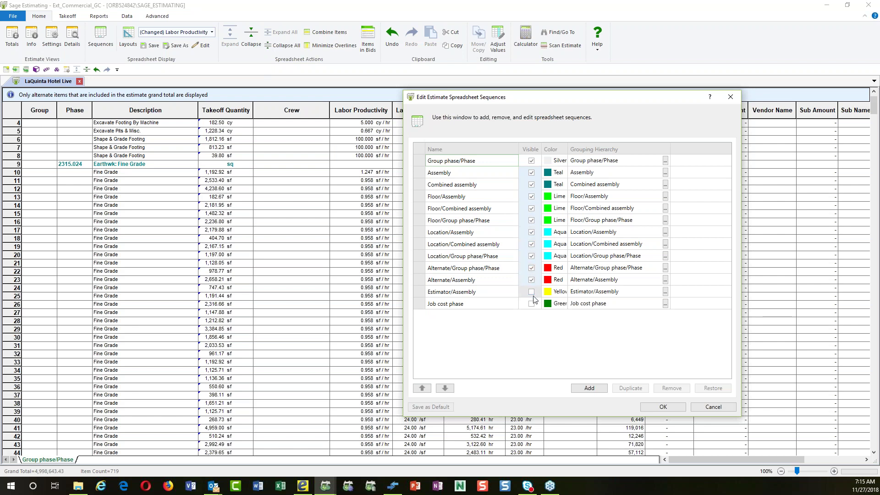
{"action": "left_click", "coordinate": [532, 292]}
{"action": "left_click", "coordinate": [531, 304]}
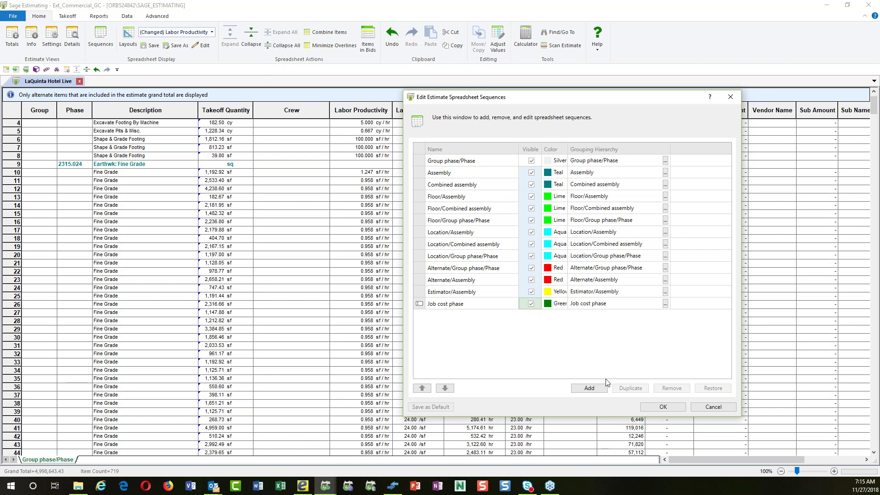
{"action": "left_click", "coordinate": [663, 407]}
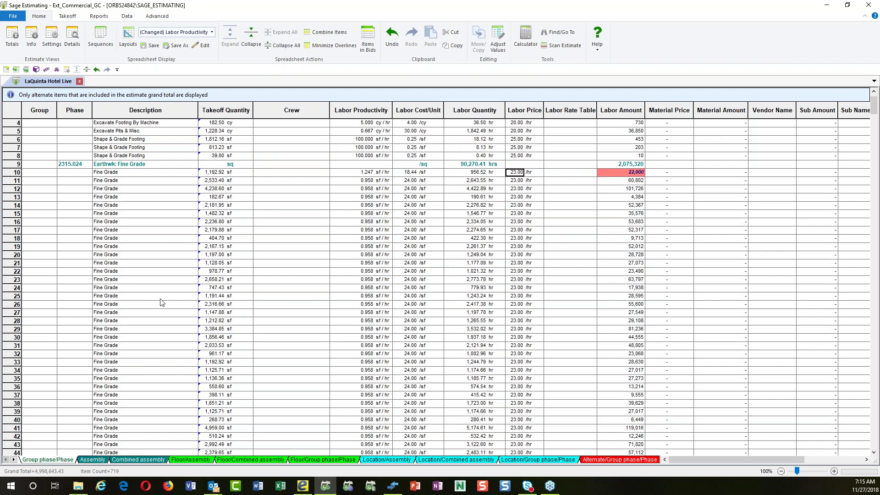
Step: Switch to the Assembly sequence and open the first 0302b Foundation - Footing/Rebar-Moderate assembly for review
{"action": "left_click", "coordinate": [93, 460]}
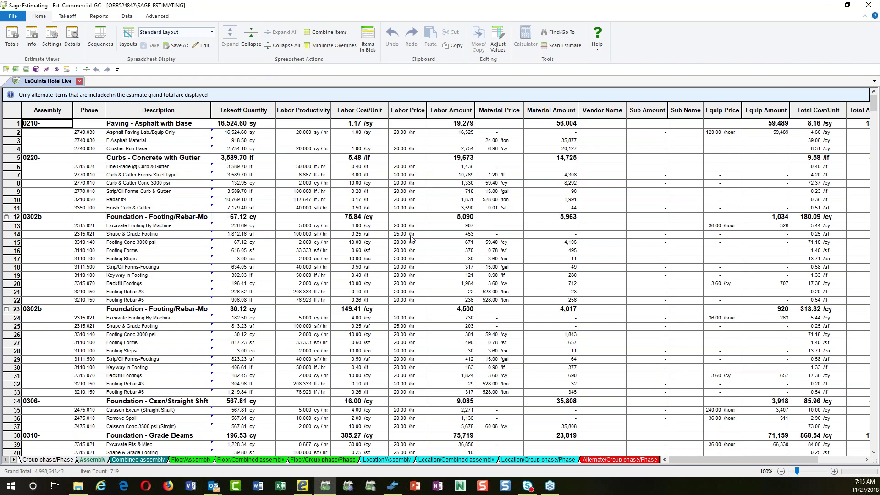
{"action": "left_click", "coordinate": [187, 219]}
{"action": "right_click", "coordinate": [188, 221]}
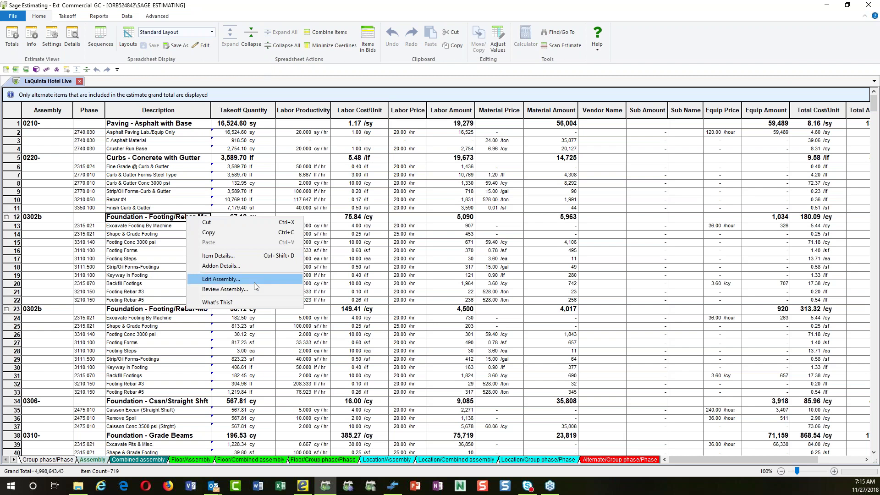
{"action": "left_click", "coordinate": [226, 290]}
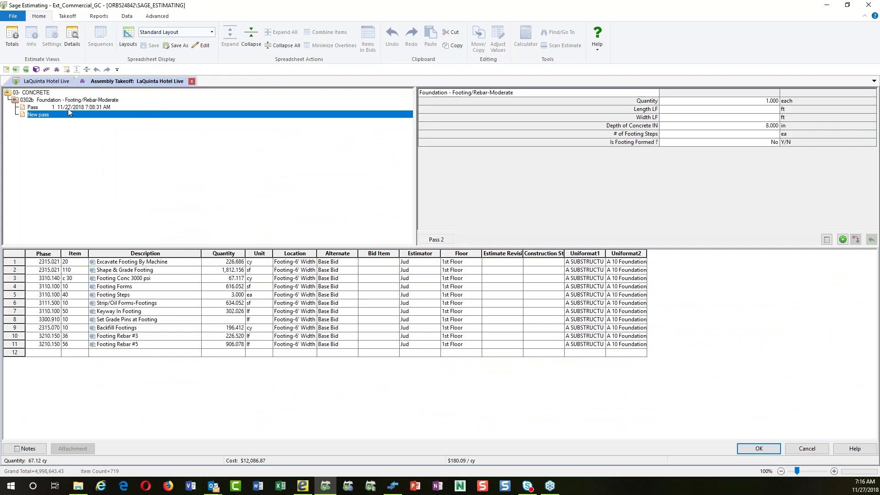
Step: Review pass 1 of the Foundation - Footing/Rebar-Moderate assembly with its pass audit and assembly notes, and leave the assembly takeoff unchanged
{"action": "left_click", "coordinate": [36, 108]}
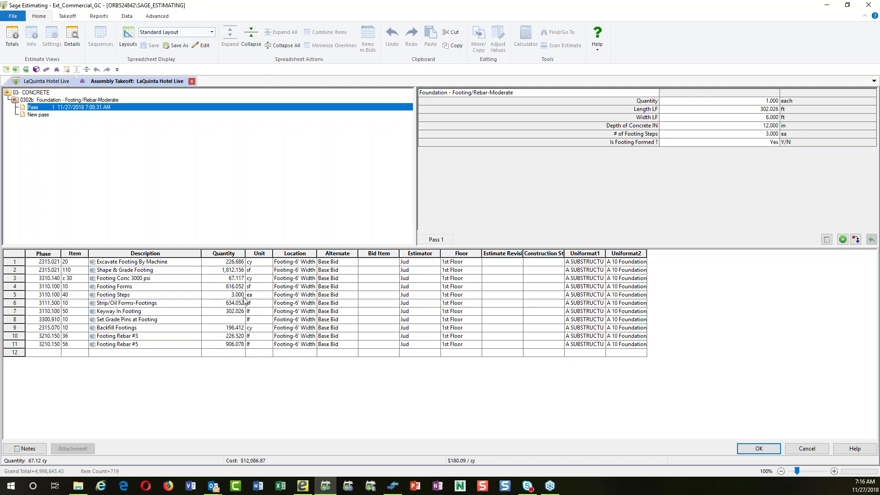
{"action": "right_click", "coordinate": [103, 109]}
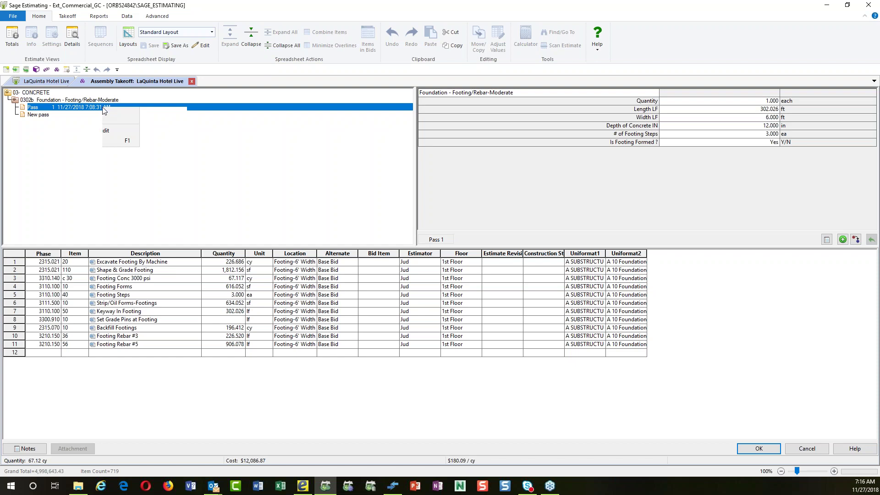
{"action": "left_click", "coordinate": [137, 159]}
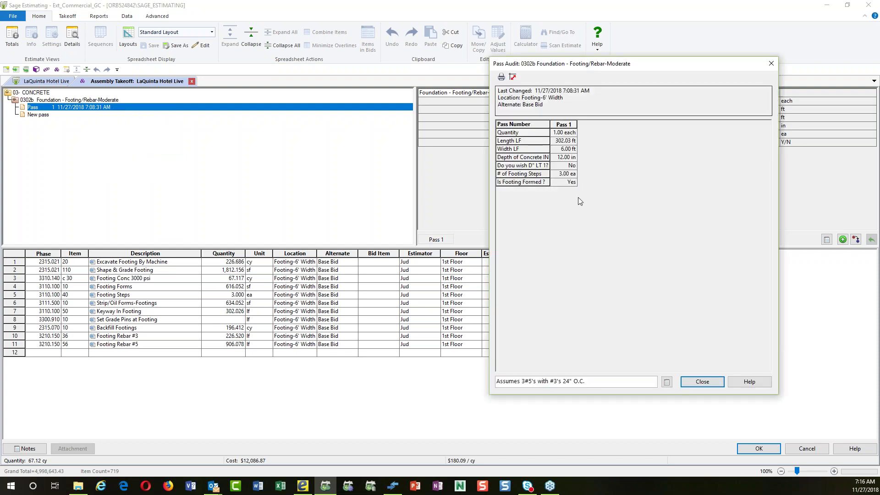
{"action": "left_click", "coordinate": [667, 382]}
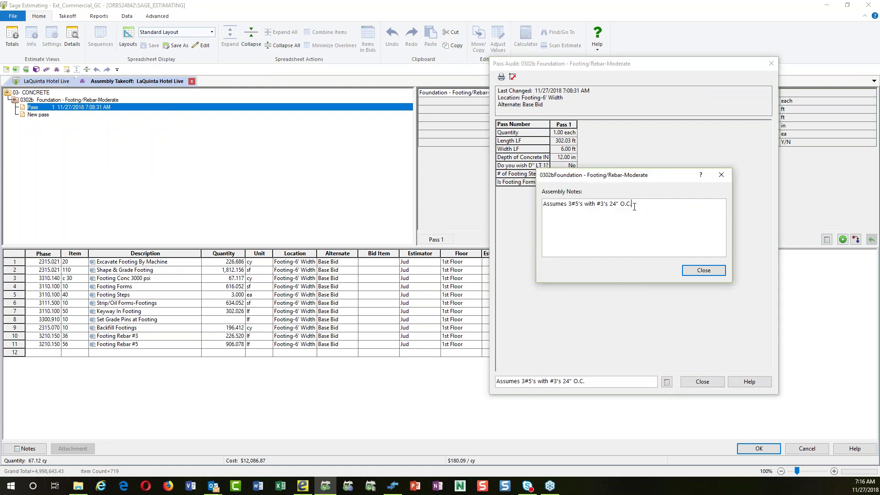
{"action": "left_click", "coordinate": [706, 270]}
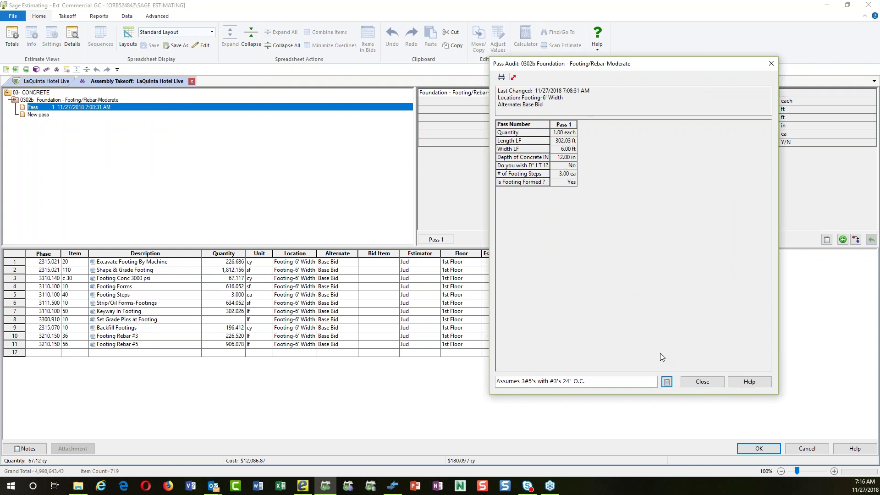
{"action": "left_click", "coordinate": [697, 385]}
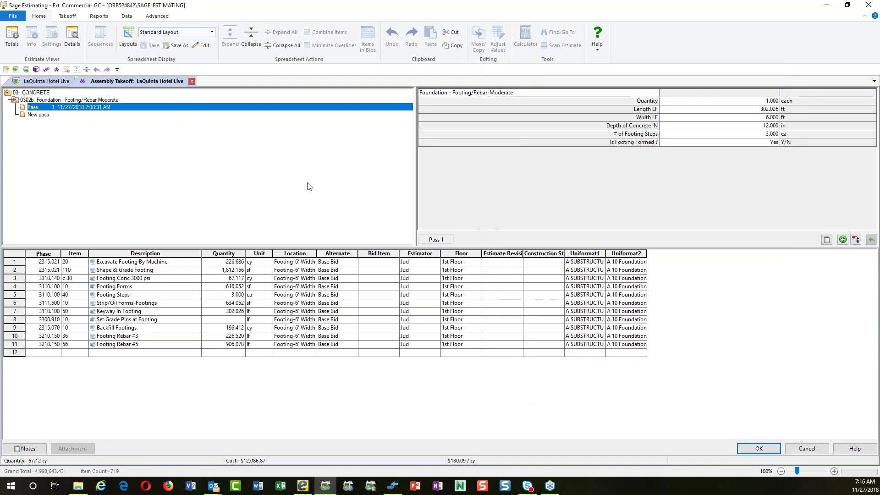
{"action": "right_click", "coordinate": [309, 187]}
{"action": "left_click", "coordinate": [258, 165]}
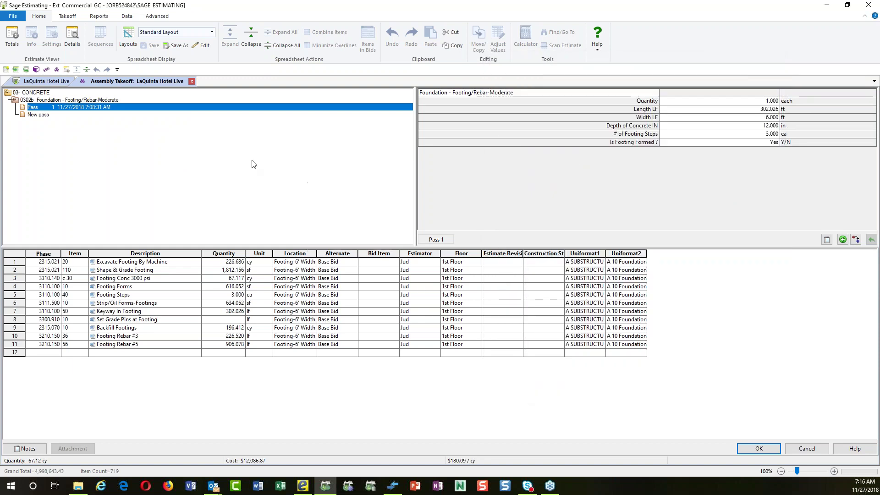
{"action": "left_click", "coordinate": [806, 449]}
{"action": "left_click", "coordinate": [807, 449]}
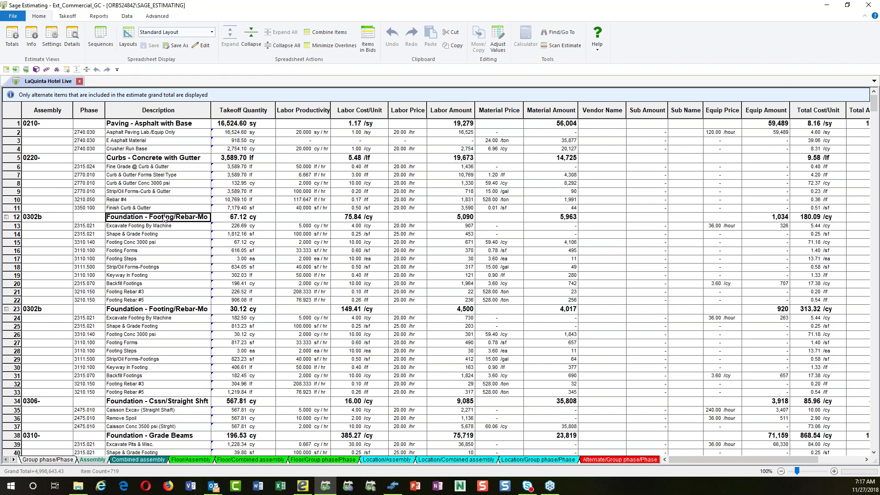
Step: Drill down from the first 0302b assembly's Excavate Footing By Machine quantity to eTakeoff Bridge, and show its measurement on the drawing in eTakeoff Dimension
{"action": "left_click", "coordinate": [233, 227]}
{"action": "right_click", "coordinate": [235, 228]}
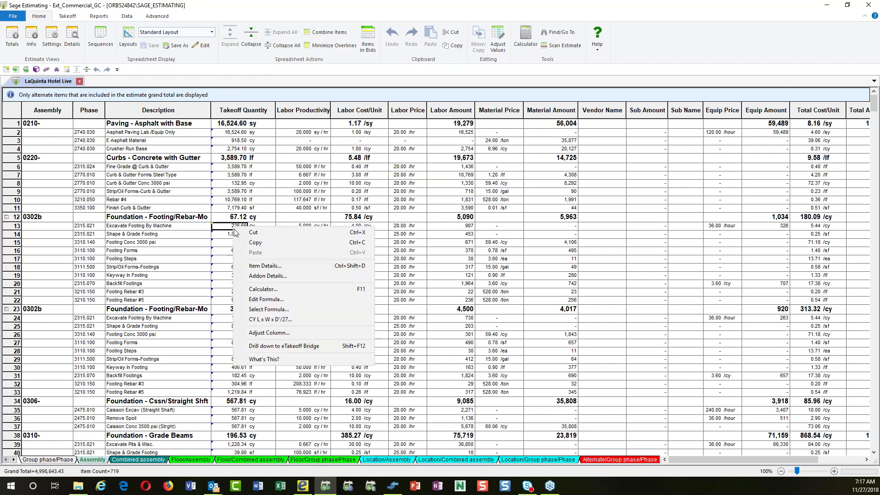
{"action": "left_click", "coordinate": [285, 347]}
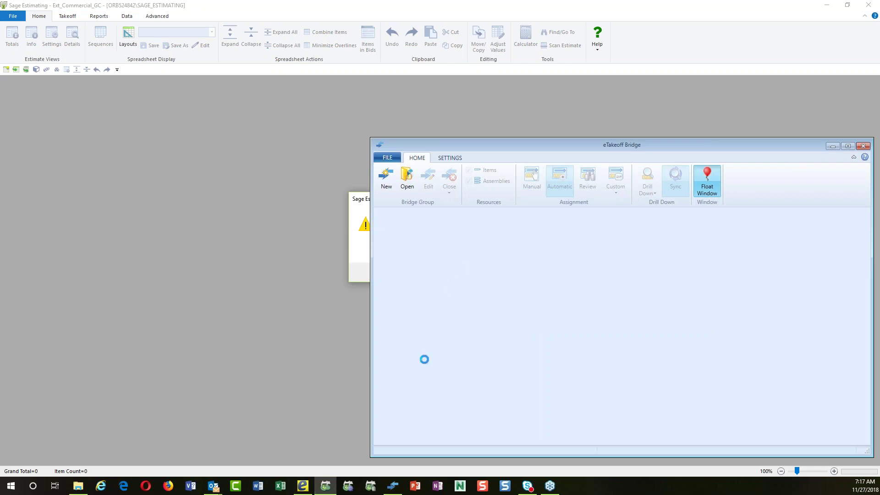
{"action": "left_click", "coordinate": [302, 488]}
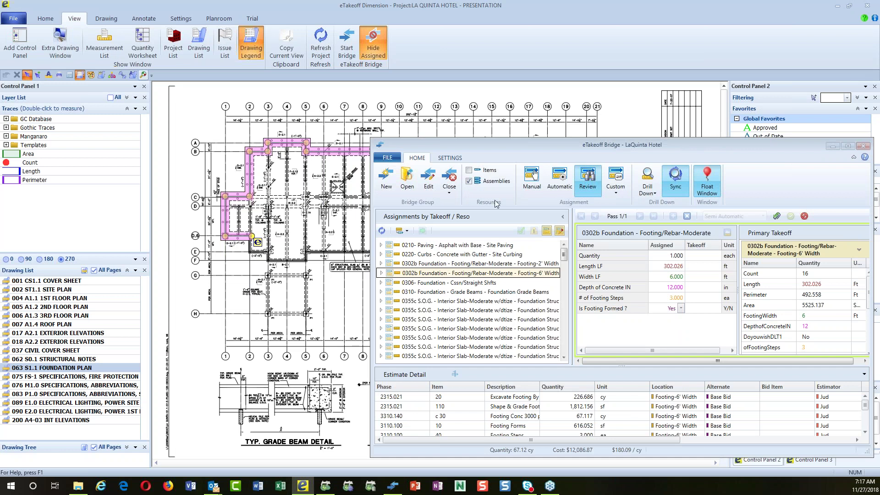
{"action": "left_click_drag", "start_coordinate": [592, 150], "coordinate": [577, 222]}
{"action": "left_click_drag", "start_coordinate": [555, 254], "coordinate": [530, 279]}
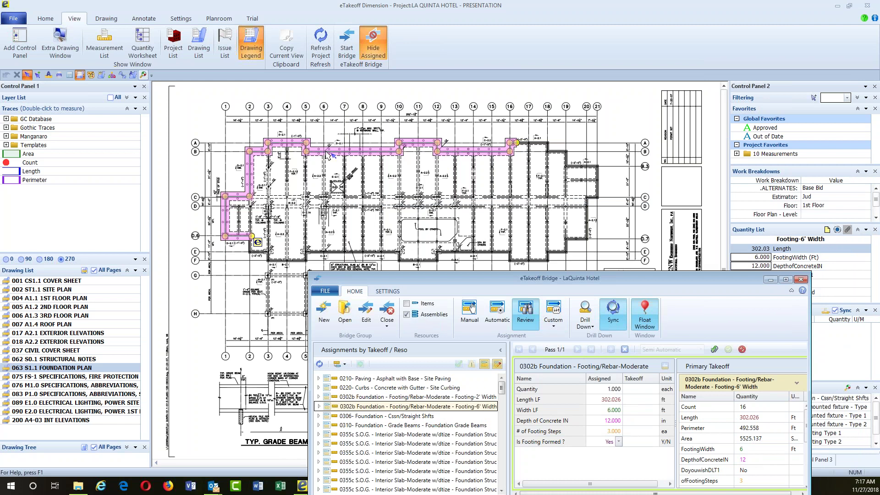
{"action": "left_click_drag", "start_coordinate": [619, 280], "coordinate": [425, 274]}
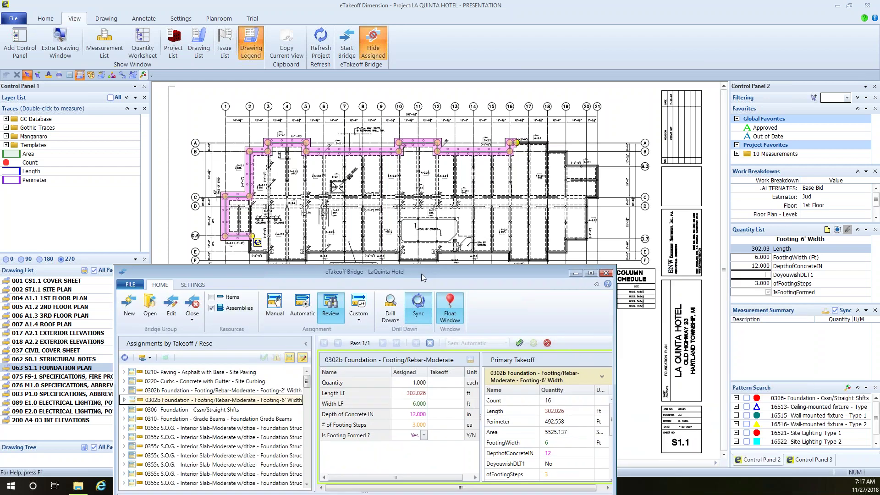
Step: Set the Footing-6' Width measurement's number of footing steps to 2 and its concrete depth to 10 inches
{"action": "left_click", "coordinate": [767, 259]}
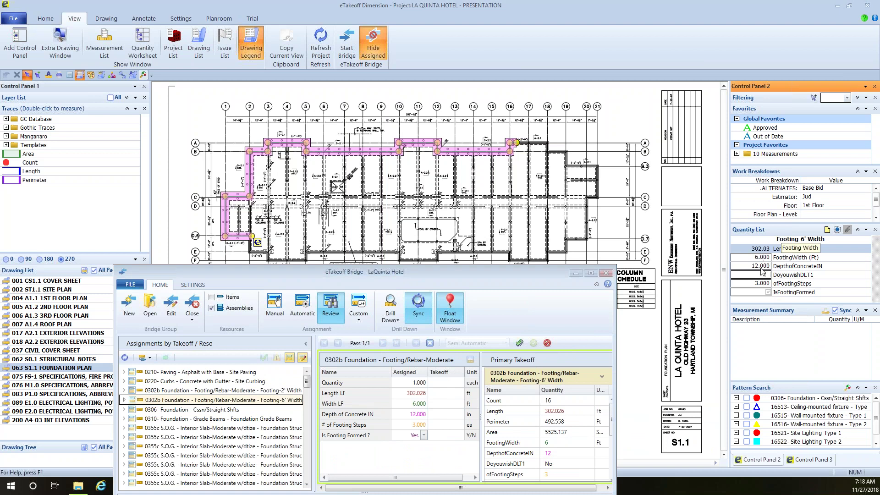
{"action": "left_click", "coordinate": [762, 271]}
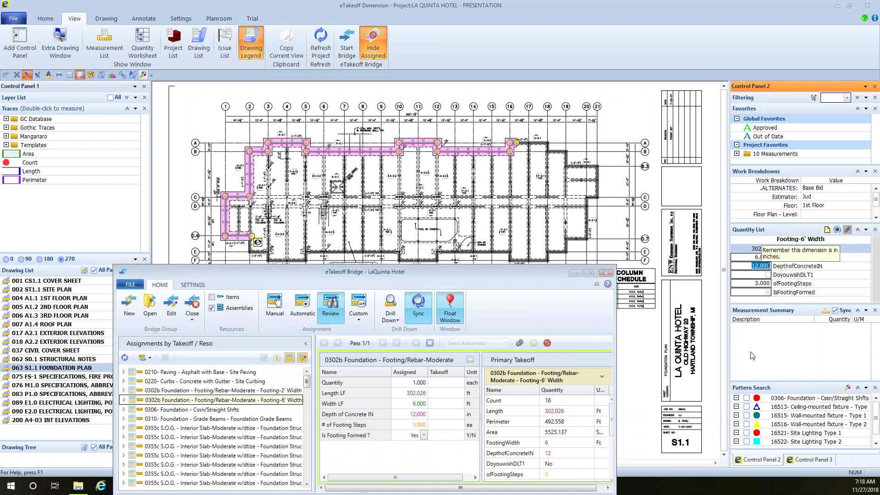
{"action": "left_click", "coordinate": [764, 284]}
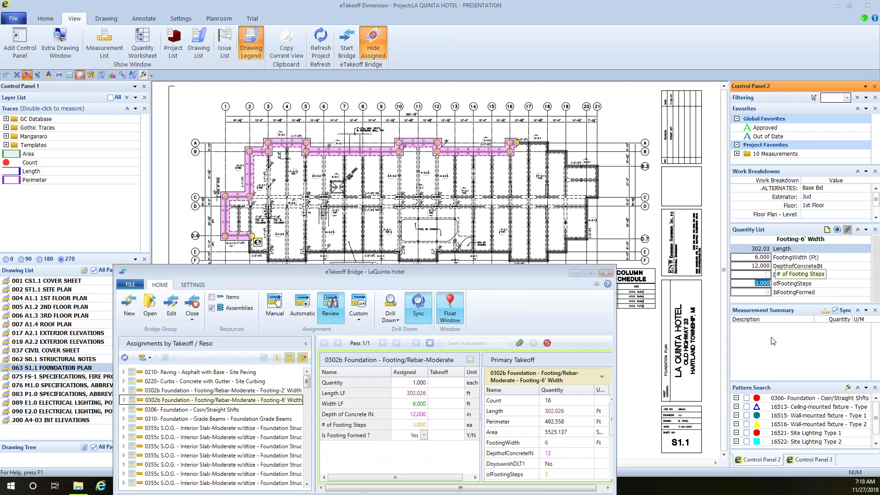
{"action": "type", "text": "2"}
{"action": "left_click", "coordinate": [767, 266]}
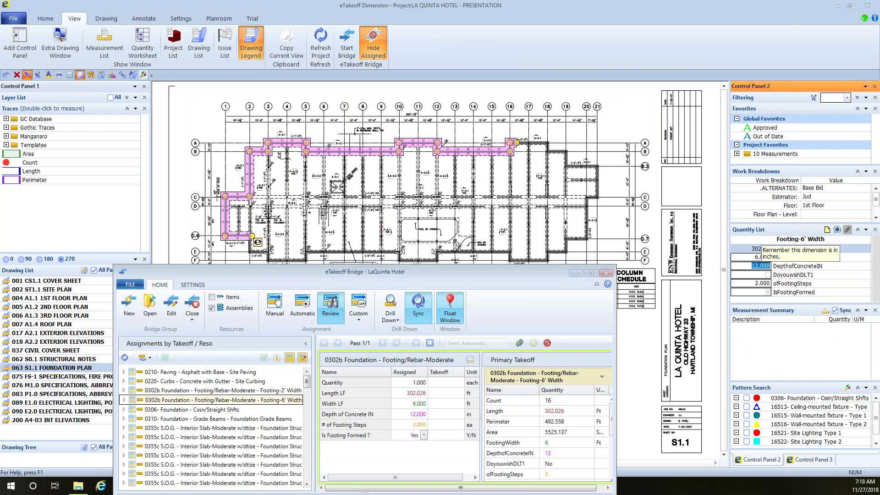
{"action": "type", "text": "10"}
{"action": "left_click", "coordinate": [826, 288]}
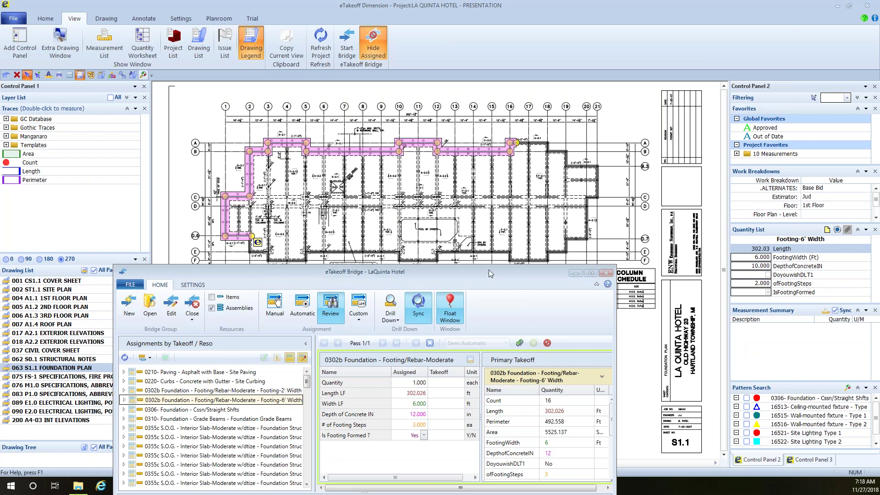
Step: Stop hiding assigned measurements so that all of them display on the foundation plan
{"action": "left_click_drag", "start_coordinate": [488, 269], "coordinate": [779, 190]}
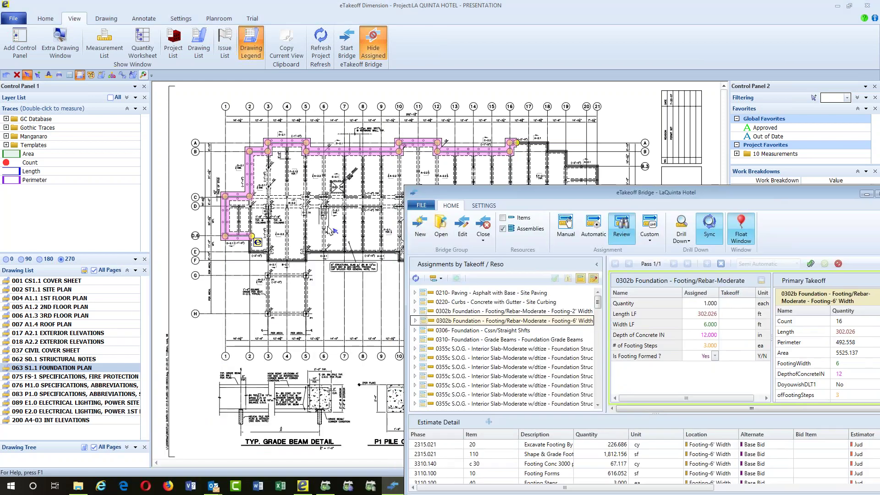
{"action": "left_click", "coordinate": [377, 45]}
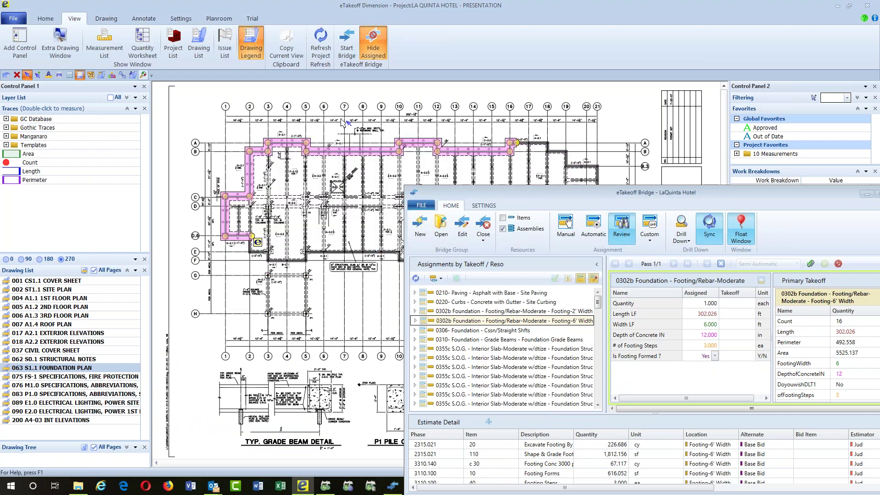
{"action": "left_click", "coordinate": [375, 54]}
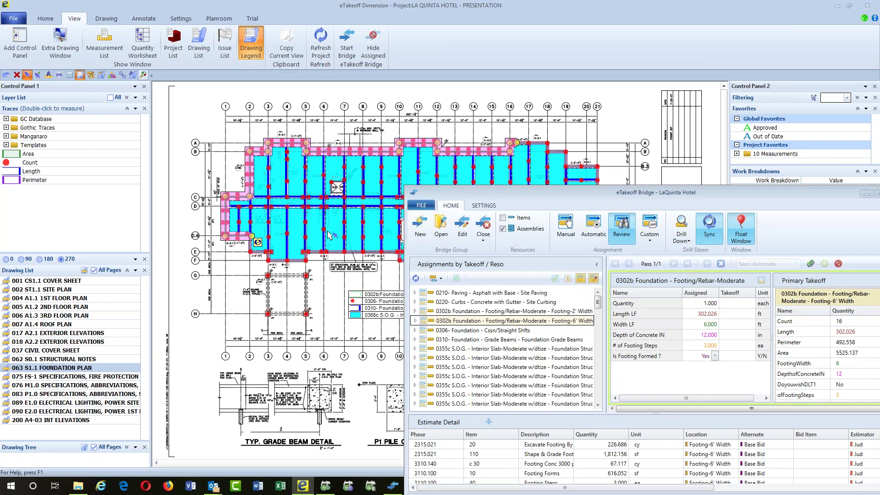
Step: For the Foundation Structural Slab area between grid lines 18 and 19, set the gravel depth to 4, sand depth to 5 and concrete depth to 12 inches
{"action": "left_click_drag", "start_coordinate": [489, 195], "coordinate": [422, 302]}
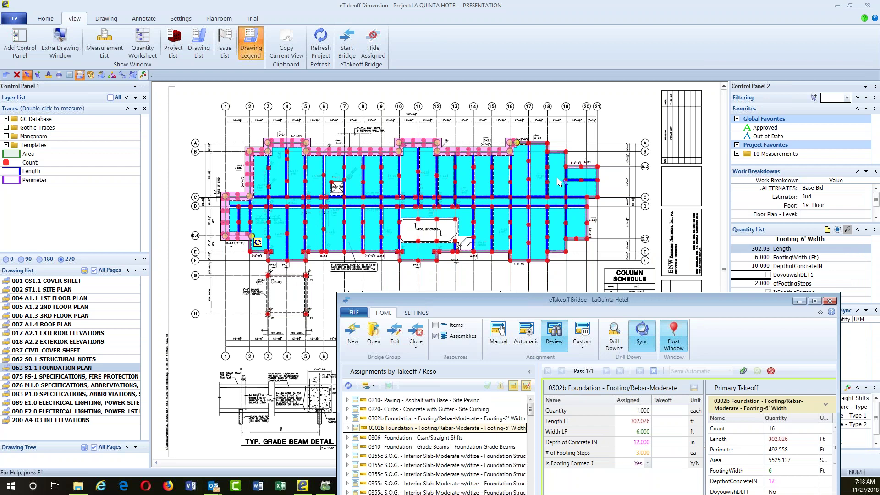
{"action": "left_click", "coordinate": [558, 182]}
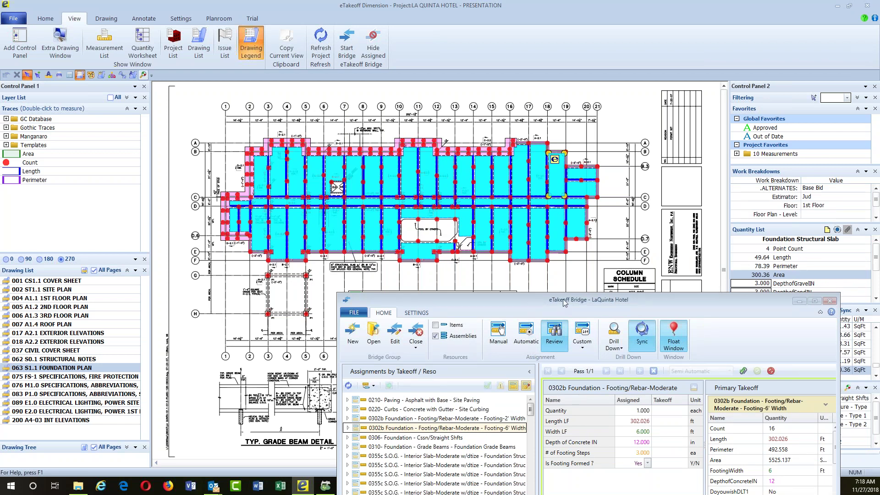
{"action": "left_click_drag", "start_coordinate": [564, 299], "coordinate": [264, 190]}
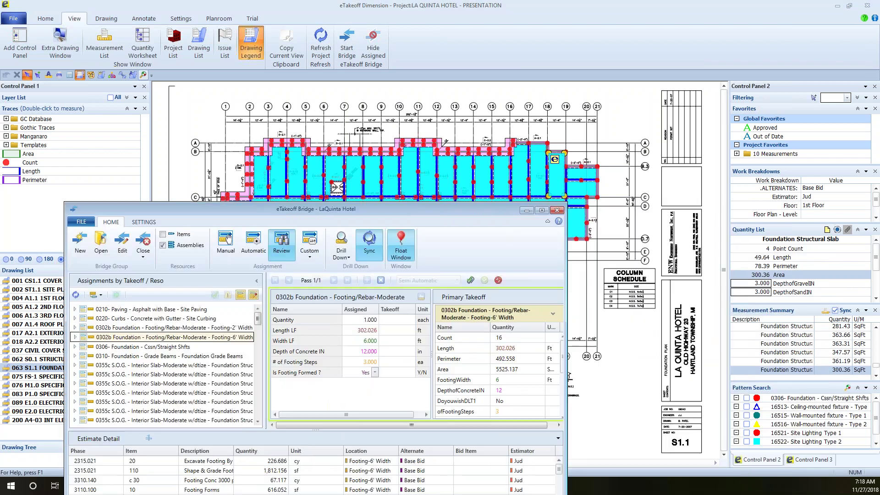
{"action": "left_click", "coordinate": [764, 287]}
{"action": "left_click", "coordinate": [763, 284]}
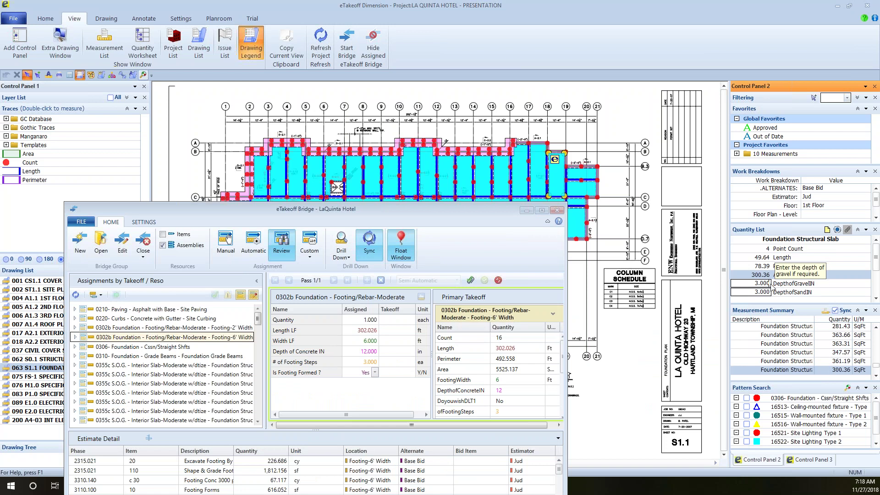
{"action": "type", "text": "4"}
{"action": "key", "text": "Tab"}
{"action": "type", "text": "5"}
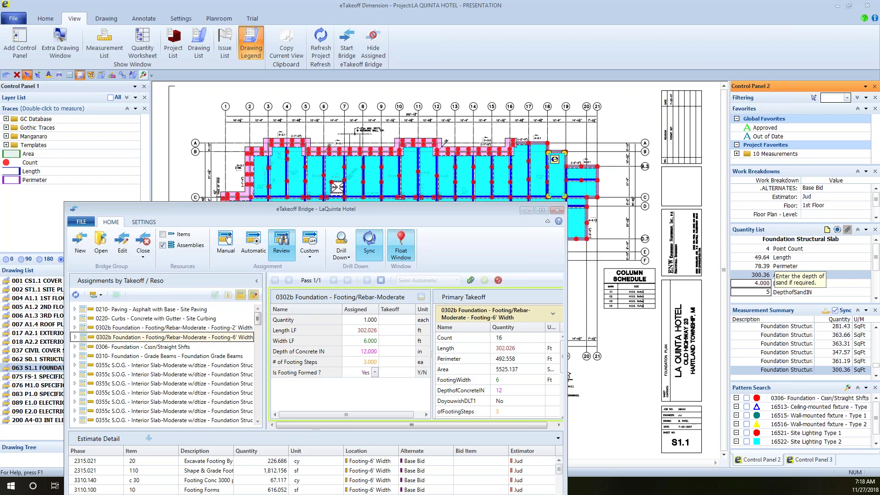
{"action": "key", "text": "Tab"}
{"action": "type", "text": "1"}
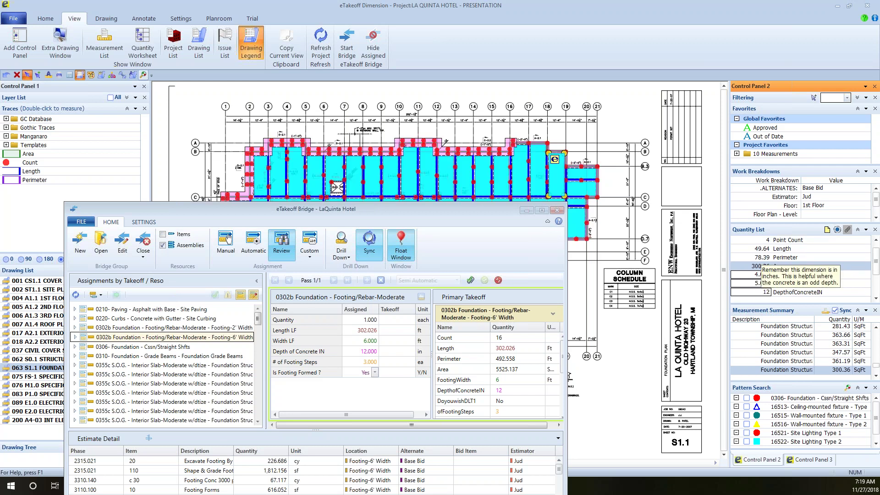
{"action": "type", "text": "2"}
{"action": "key", "text": "Return"}
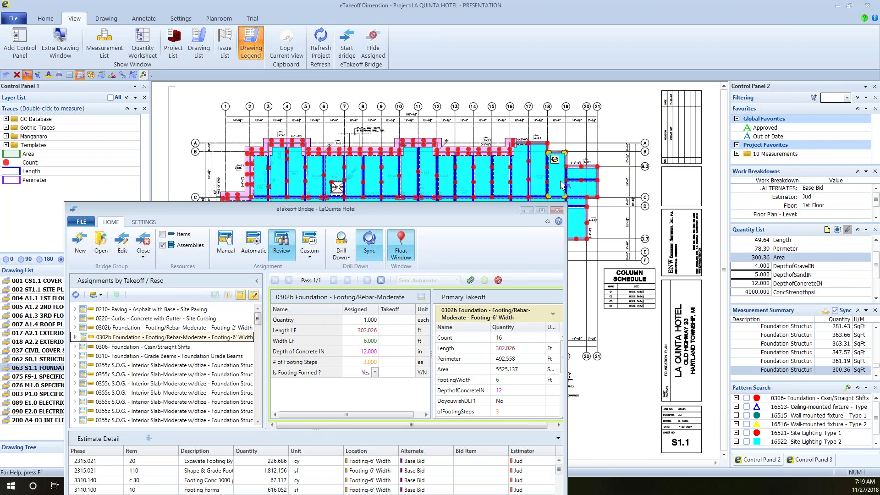
Step: Stretch the upper corners of that slab area up to grid line A, making it about 470 SqFt
{"action": "left_click_drag", "start_coordinate": [564, 153], "coordinate": [570, 141]}
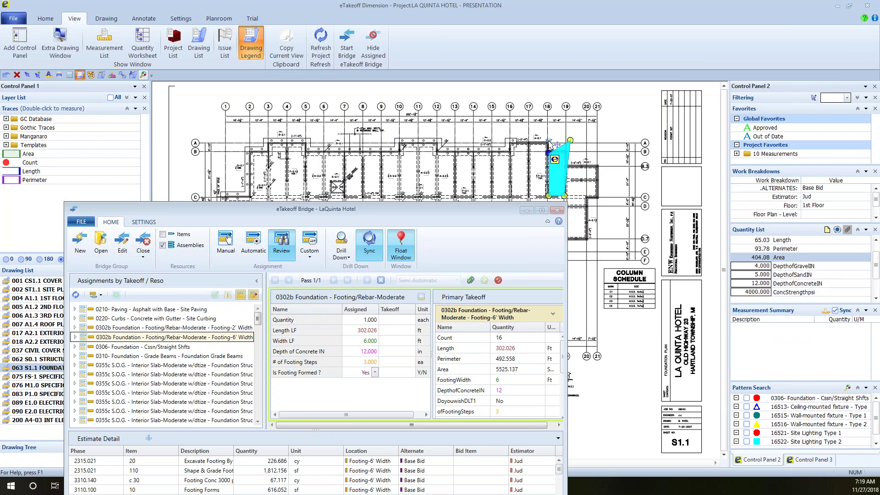
{"action": "left_click_drag", "start_coordinate": [549, 140], "coordinate": [548, 139]}
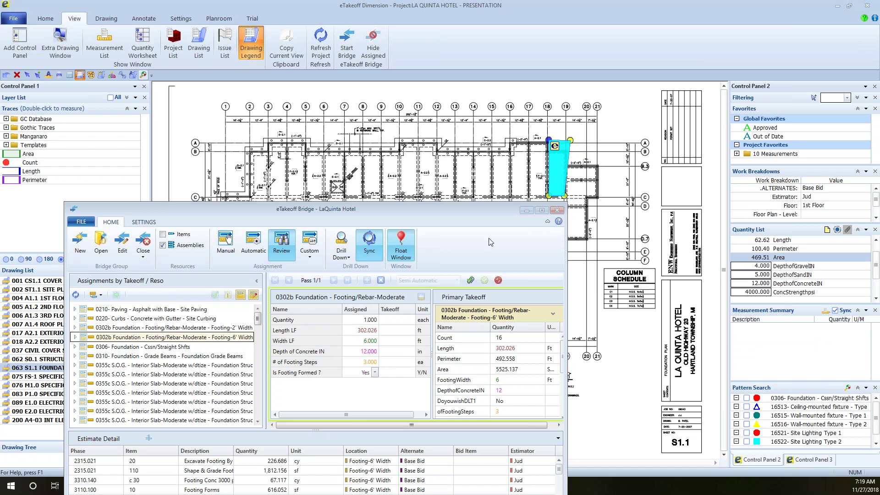
Step: Refresh the Bridge assignments and update the Footing-6' Width assembly with the changed takeoff values of 10 inches depth and 2 footing steps
{"action": "mouse_move", "coordinate": [431, 210]}
{"action": "left_mouse_down"}
{"action": "mouse_move", "coordinate": [502, 207]}
{"action": "mouse_move", "coordinate": [610, 183]}
{"action": "mouse_move", "coordinate": [688, 124]}
{"action": "left_mouse_up"}
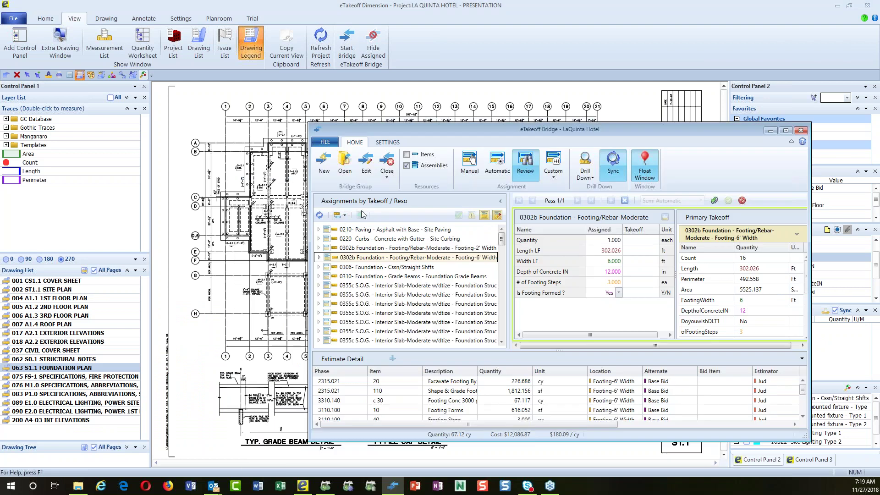
{"action": "left_click", "coordinate": [321, 218]}
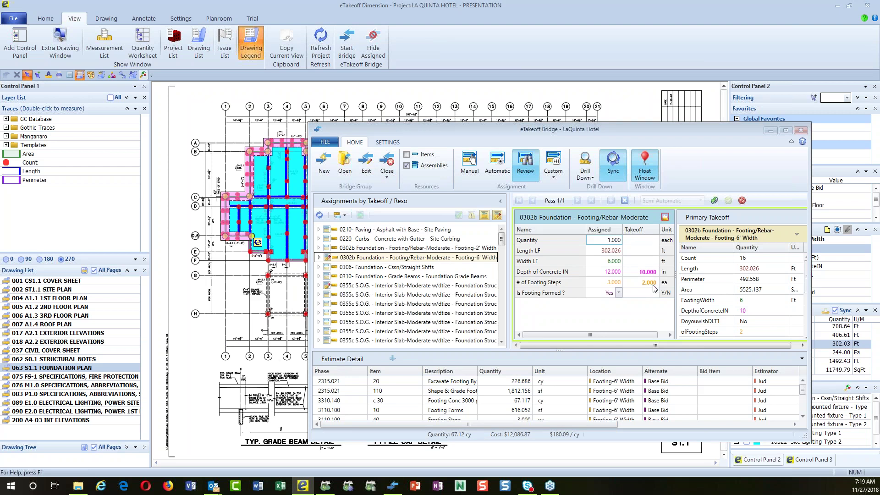
{"action": "left_click", "coordinate": [665, 218]}
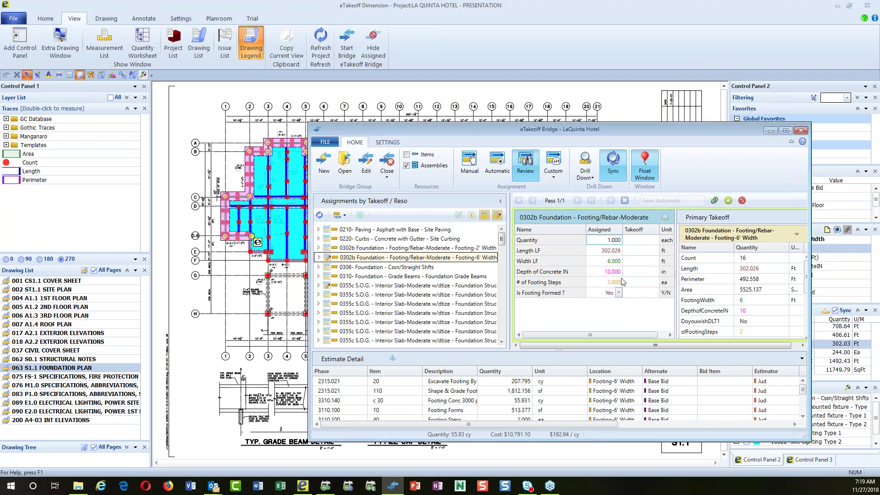
Step: Append "-Chnaged as per Addenda #1" to the description of the Footing-6' Width assembly
{"action": "left_click", "coordinate": [650, 218]}
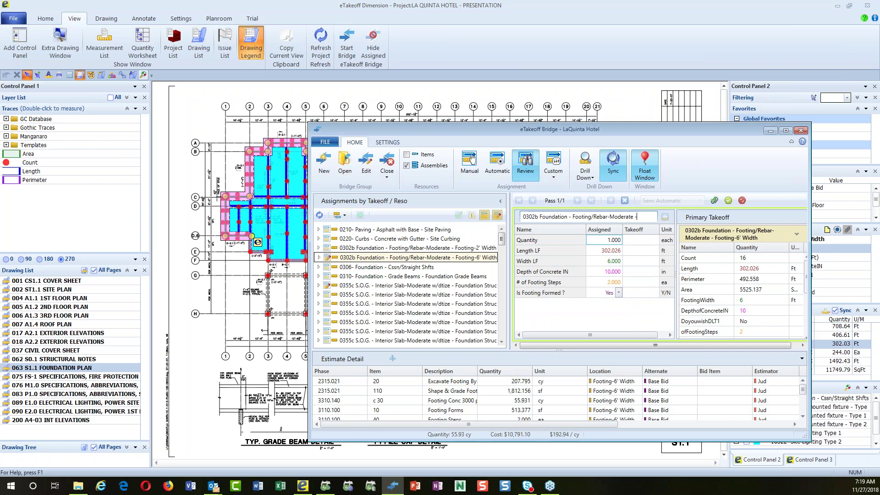
{"action": "type", "text": "-Chnaged as per"}
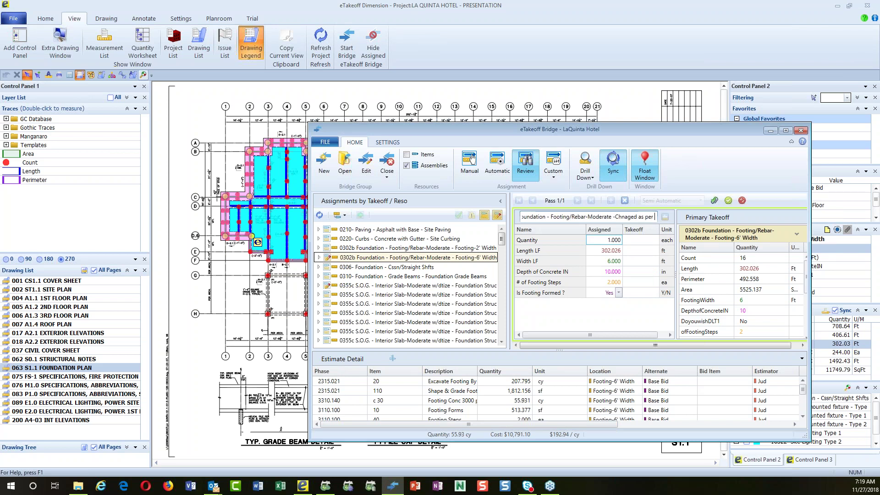
{"action": "type", "text": " Addenda #1"}
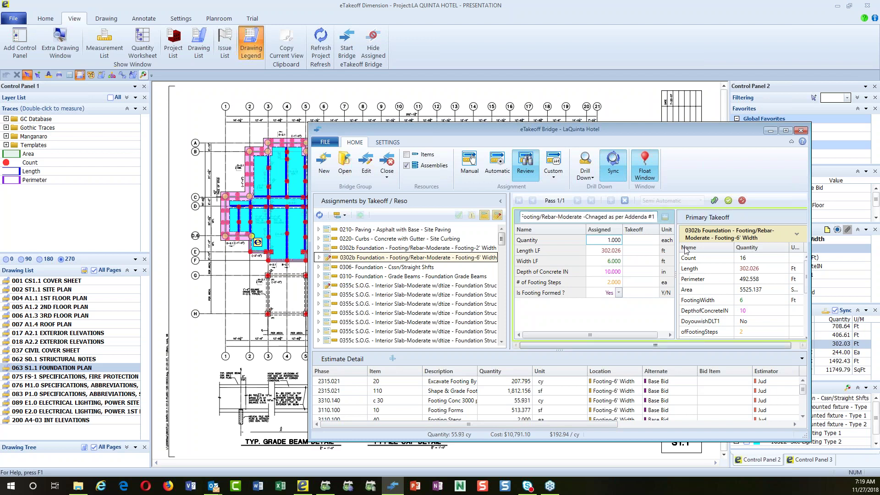
Step: Add a line to the footing assembly's notes stating who changed it, and save the updated assembly to the estimate
{"action": "left_click", "coordinate": [715, 200]}
{"action": "left_click", "coordinate": [508, 231]}
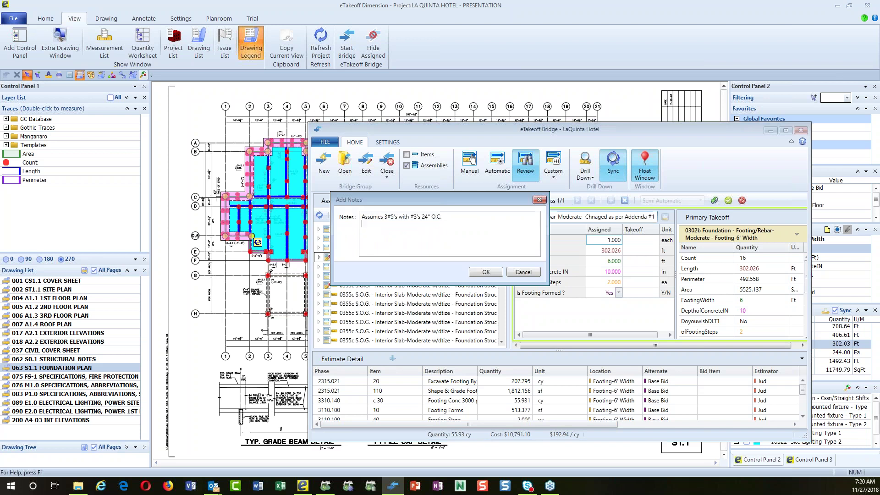
{"action": "type", "text": "Changed by Mark"}
{"action": "left_click", "coordinate": [484, 272]}
{"action": "left_click", "coordinate": [729, 201]}
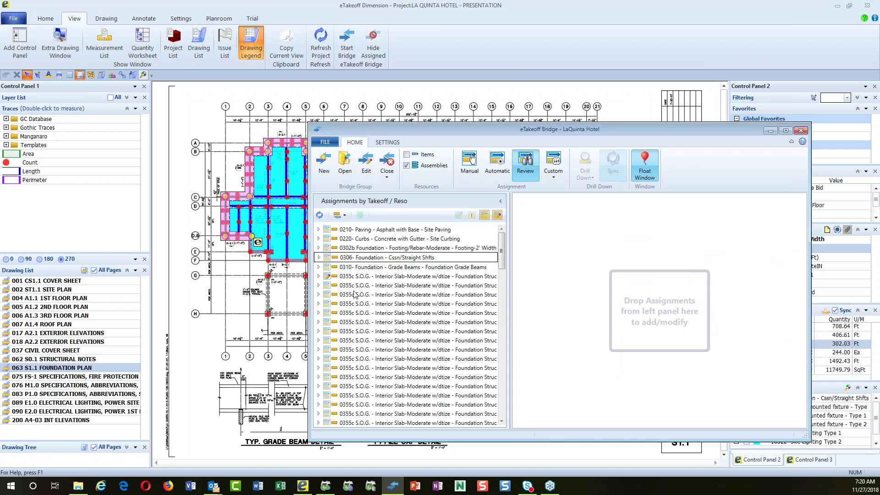
Step: Filter the assignments to only the changed ones and update the 0355c Interior Slab-Moderate assembly with all its changed takeoff values
{"action": "left_click", "coordinate": [334, 276]}
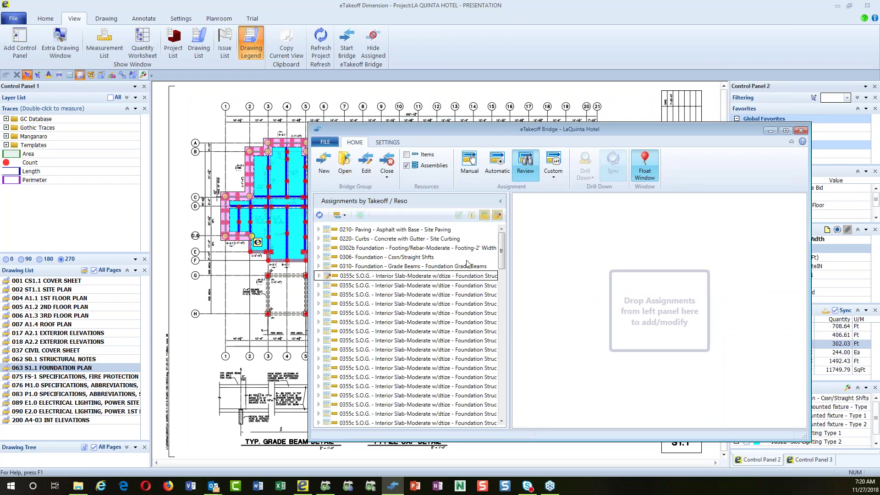
{"action": "left_click", "coordinate": [486, 217]}
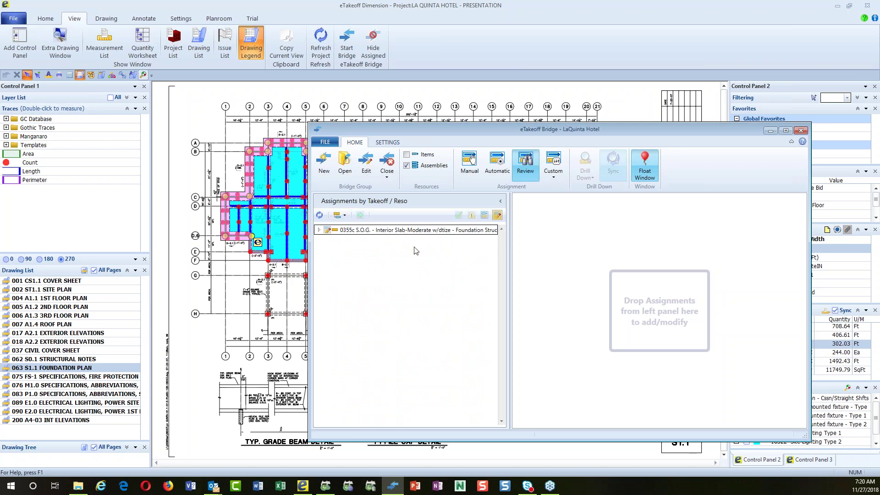
{"action": "left_click", "coordinate": [318, 230]}
{"action": "left_click", "coordinate": [373, 240]}
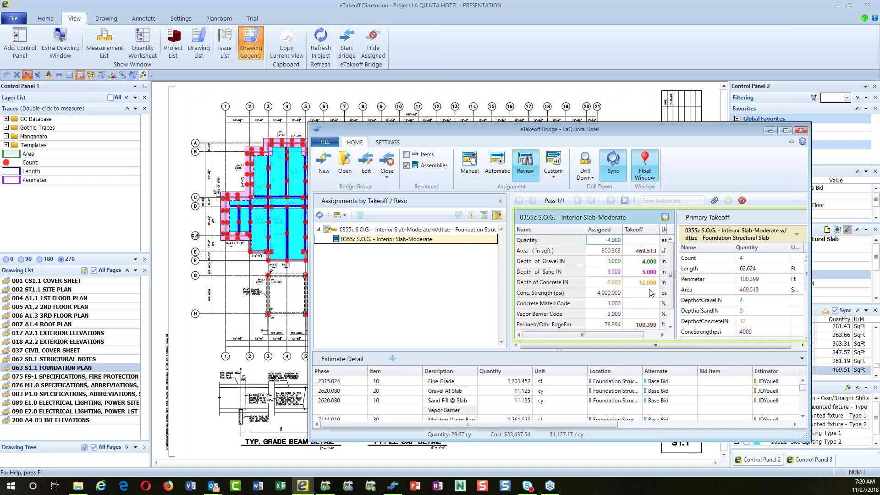
{"action": "left_click", "coordinate": [665, 217]}
Step: Append "- Chnaged as per Addenda #2" to the interior slab assembly's description and save the assembly
{"action": "left_click", "coordinate": [629, 217]}
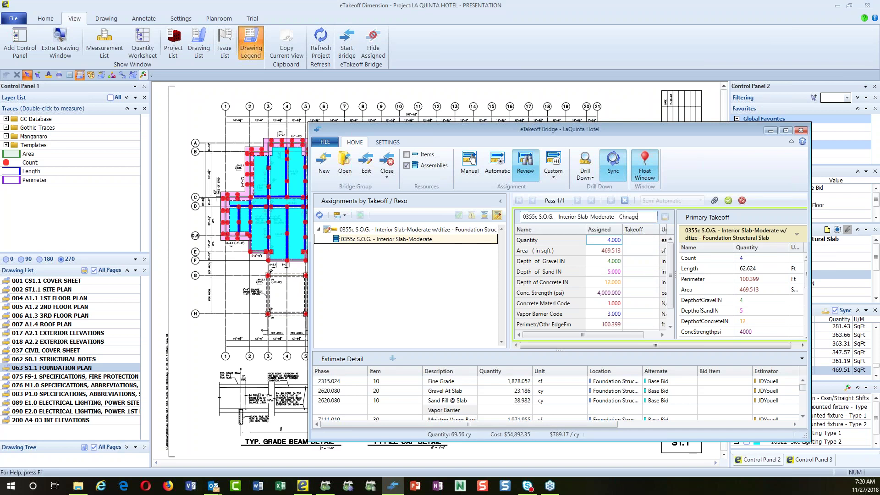
{"action": "type", "text": "- Chnaged as per"}
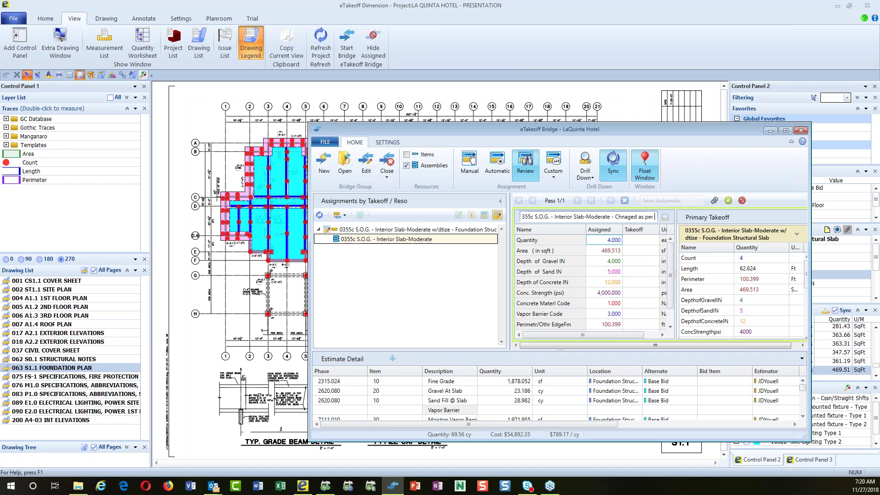
{"action": "type", "text": " Addenda #2"}
{"action": "left_click", "coordinate": [728, 200]}
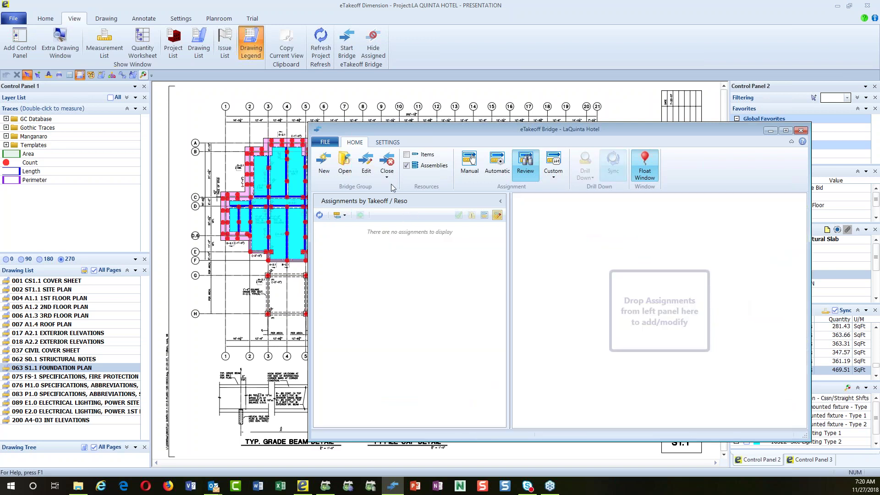
Step: Close the current Bridge group, return to the LaQuinta Hotel Live estimate in Sage Estimating and fit the Description column to its contents
{"action": "left_click", "coordinate": [385, 173]}
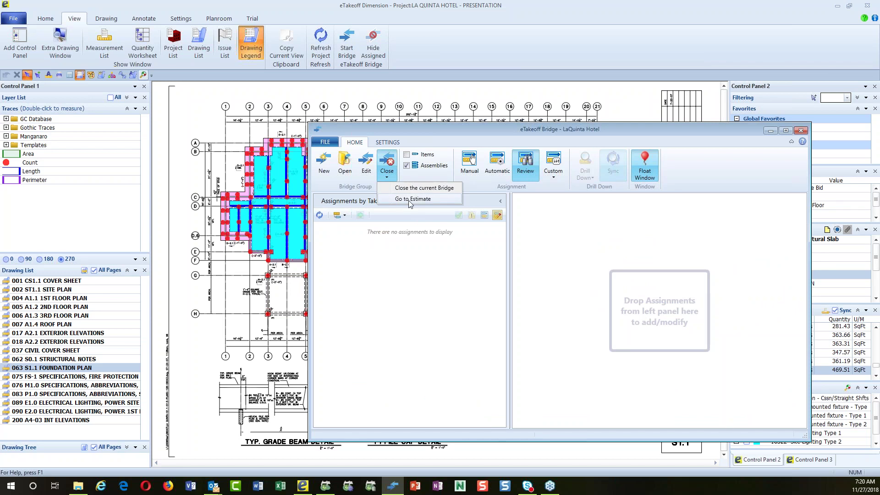
{"action": "left_click", "coordinate": [424, 188]}
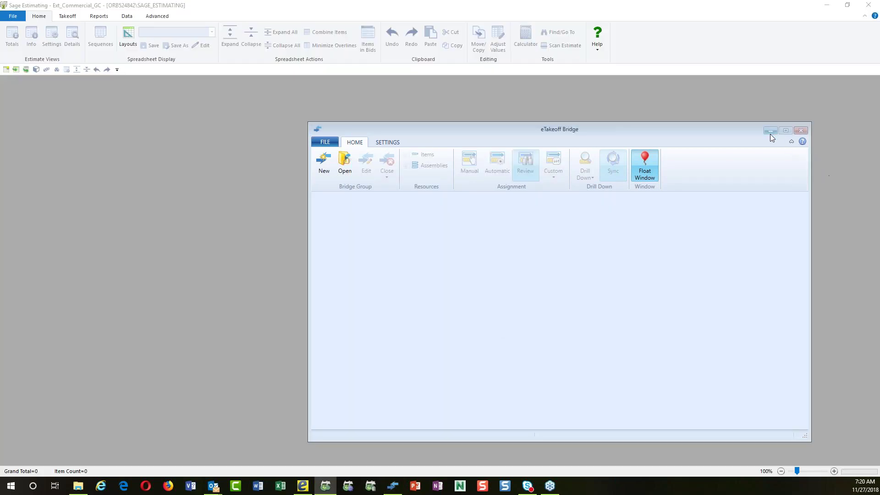
{"action": "left_click", "coordinate": [770, 130]}
{"action": "left_click", "coordinate": [476, 272]}
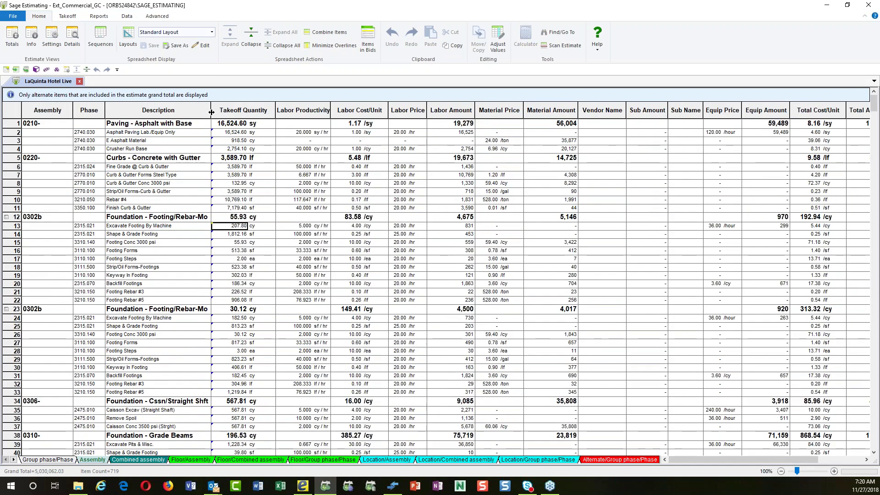
{"action": "double_click", "coordinate": [211, 112]}
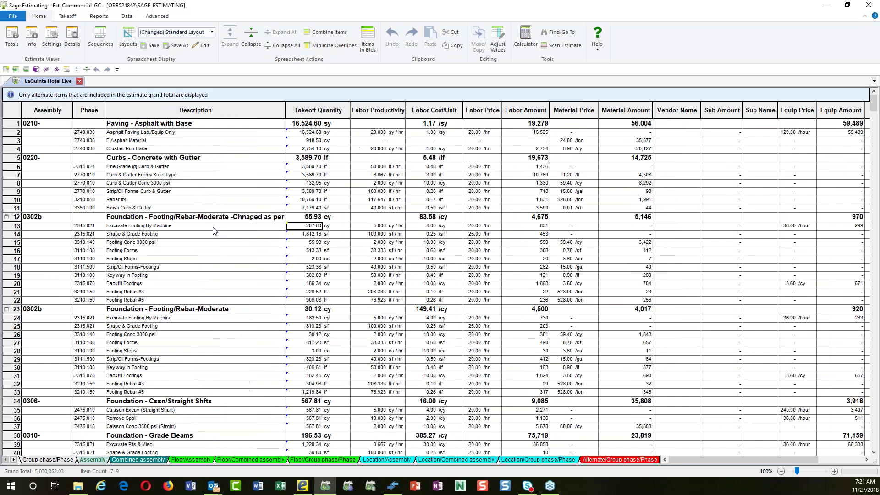
Step: Review the footing assembly marked as changed per Addenda #1 and look through its takeoff passes 1 to 3
{"action": "left_click", "coordinate": [213, 218]}
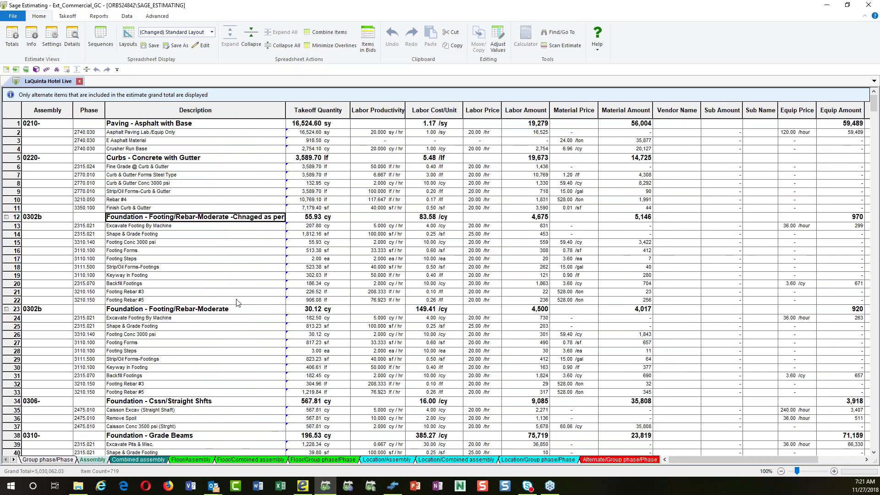
{"action": "right_click", "coordinate": [223, 220]}
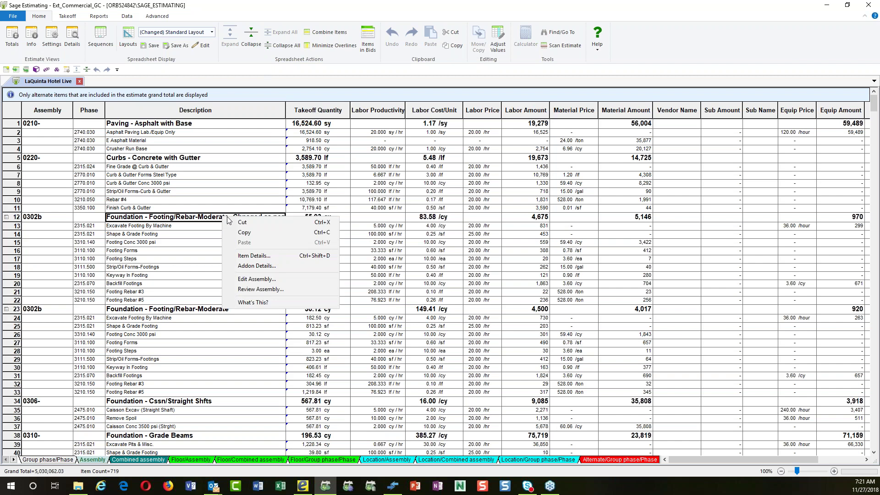
{"action": "left_click", "coordinate": [263, 294]}
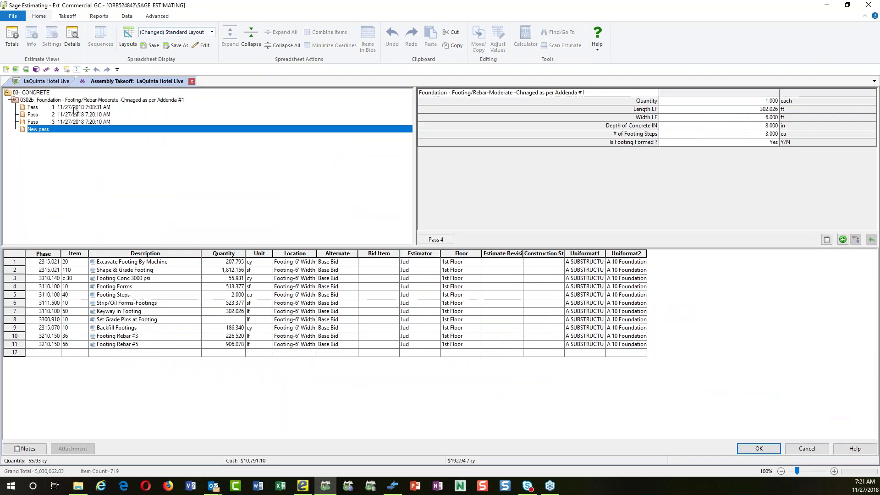
{"action": "left_click", "coordinate": [74, 108]}
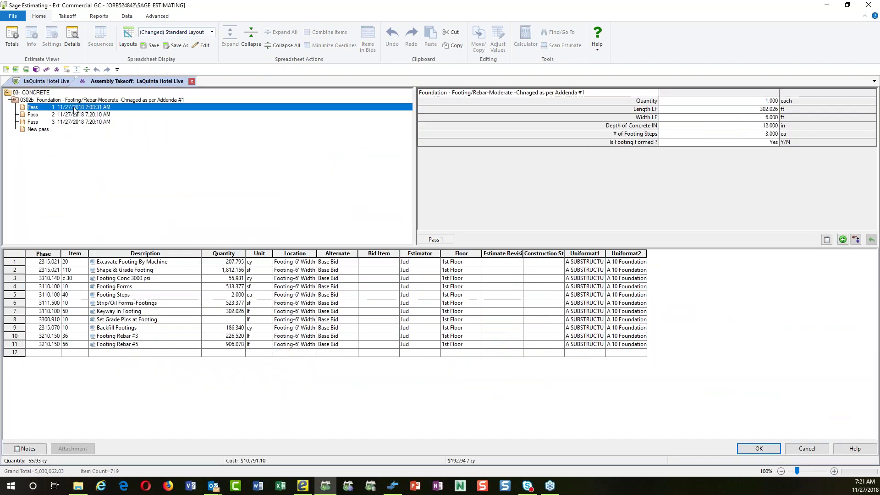
{"action": "left_click", "coordinate": [74, 114]}
{"action": "left_click", "coordinate": [78, 123]}
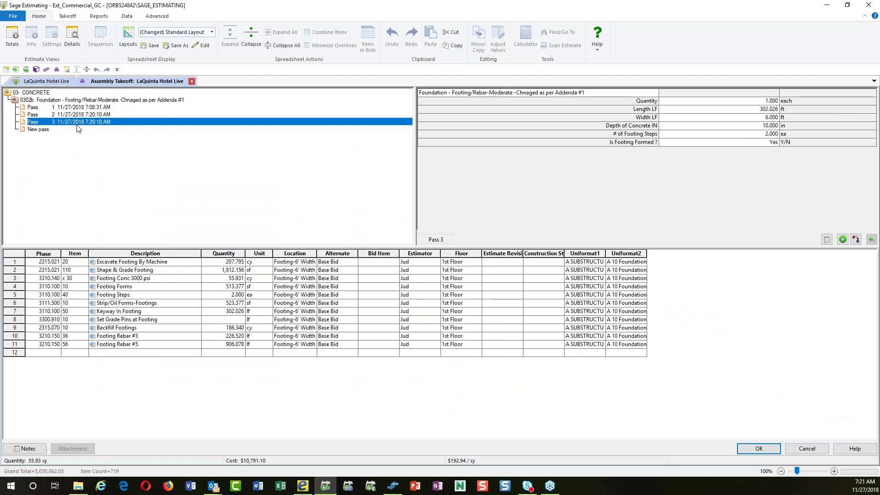
Step: View the pass audit of the footing assembly, compare its passes and read the attached assembly notes
{"action": "right_click", "coordinate": [143, 142]}
{"action": "left_click", "coordinate": [178, 195]}
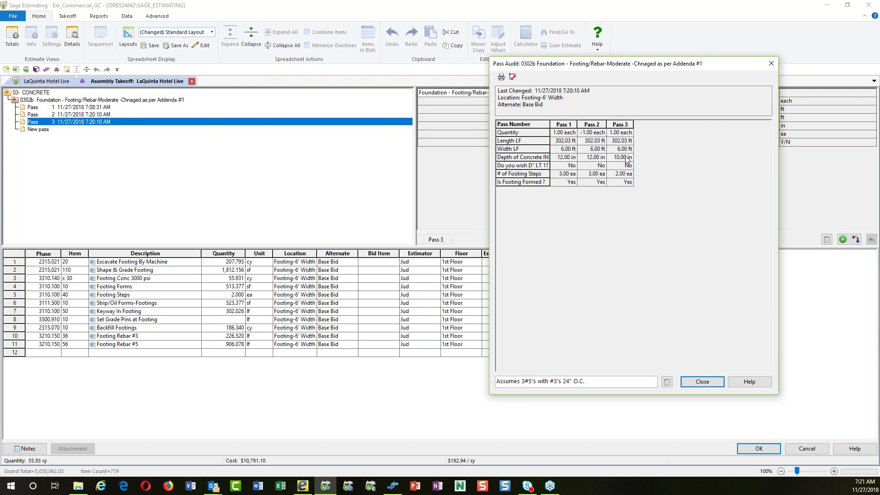
{"action": "left_click", "coordinate": [666, 382]}
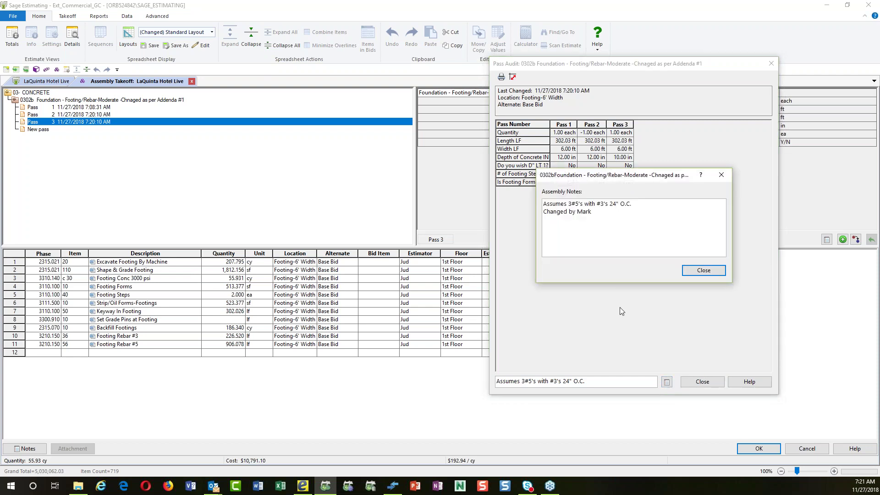
{"action": "left_click", "coordinate": [710, 271]}
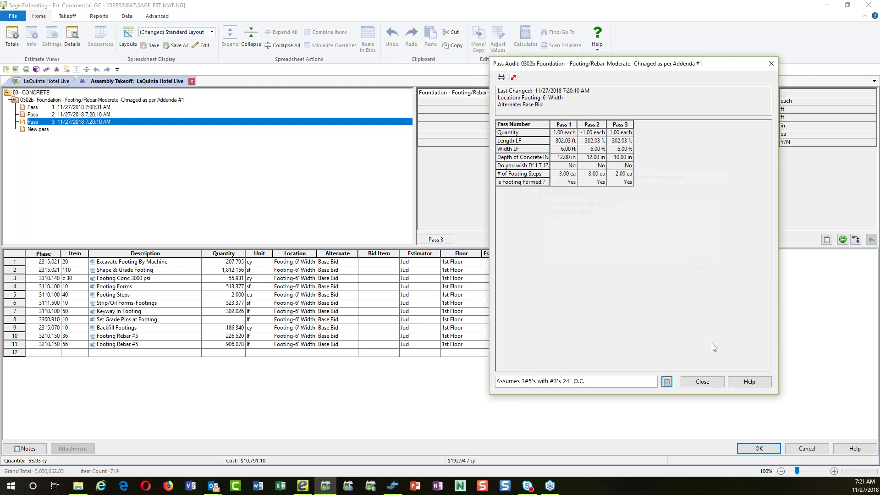
{"action": "left_click", "coordinate": [703, 381]}
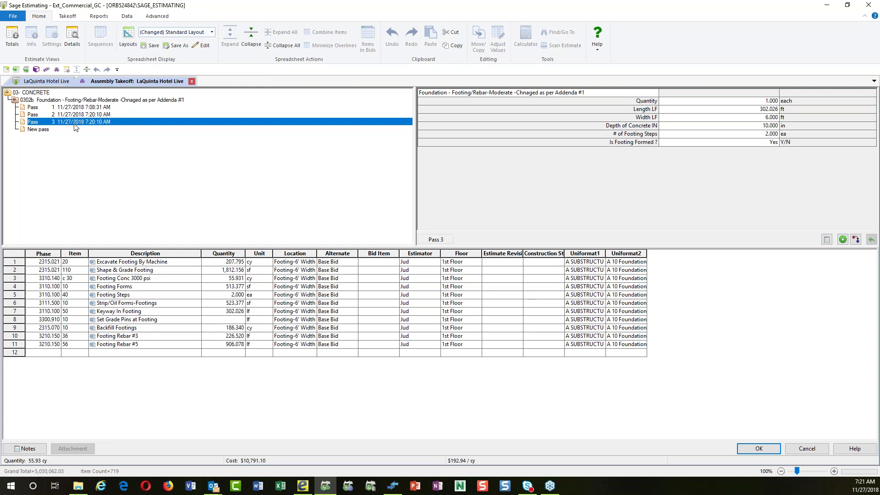
Step: In pass 3 of the footing assembly, set the concrete depth to 14 inches and the footing steps to 4, and replace the pass
{"action": "left_click", "coordinate": [773, 127]}
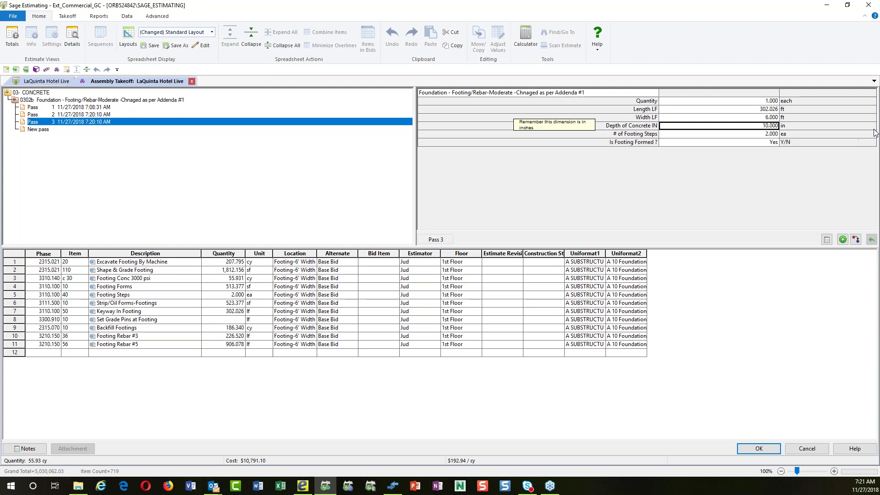
{"action": "type", "text": "14"}
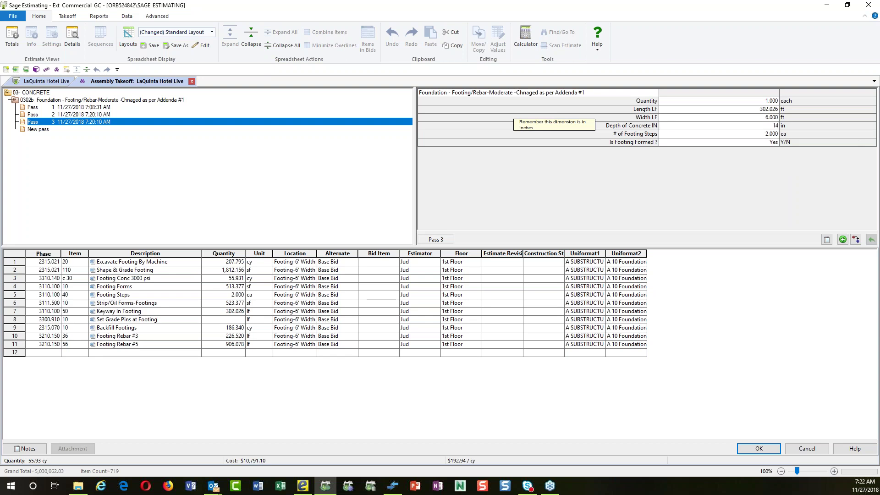
{"action": "left_click", "coordinate": [768, 136]}
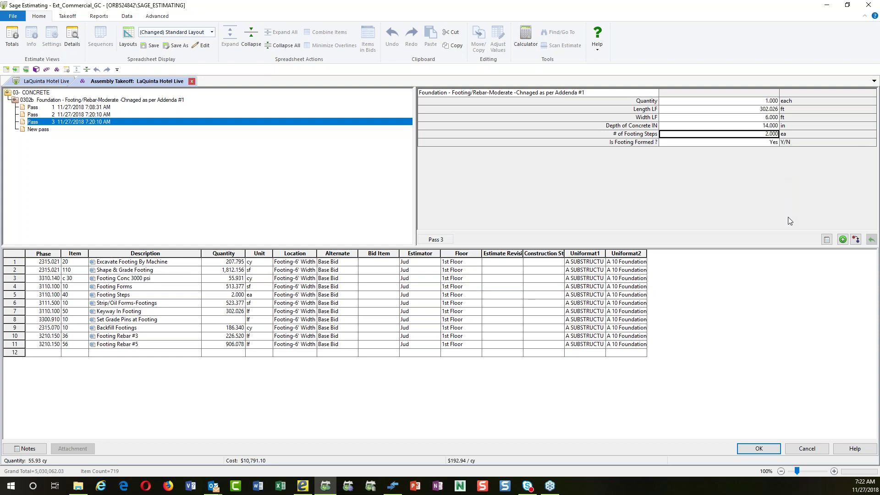
{"action": "type", "text": "4"}
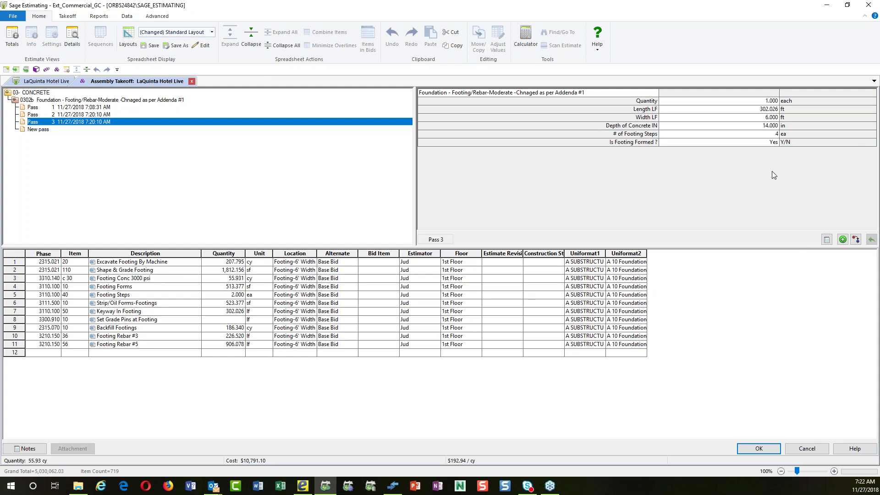
{"action": "left_click", "coordinate": [762, 145]}
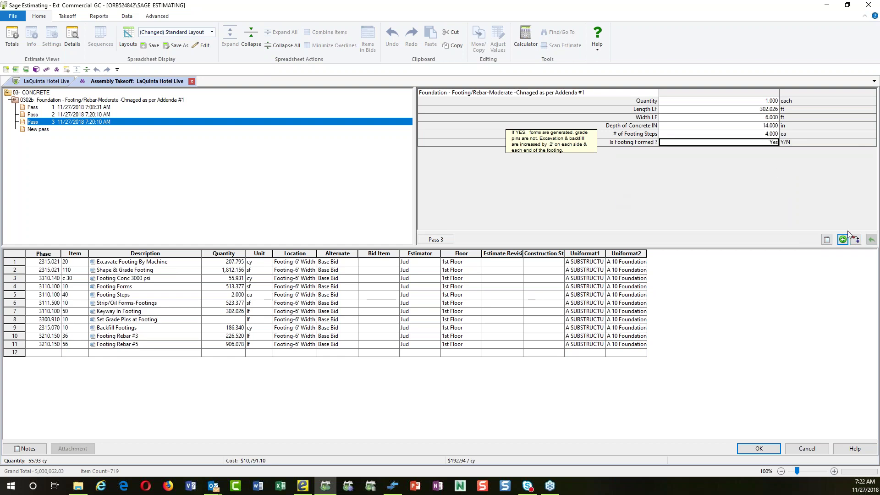
{"action": "left_click", "coordinate": [855, 240]}
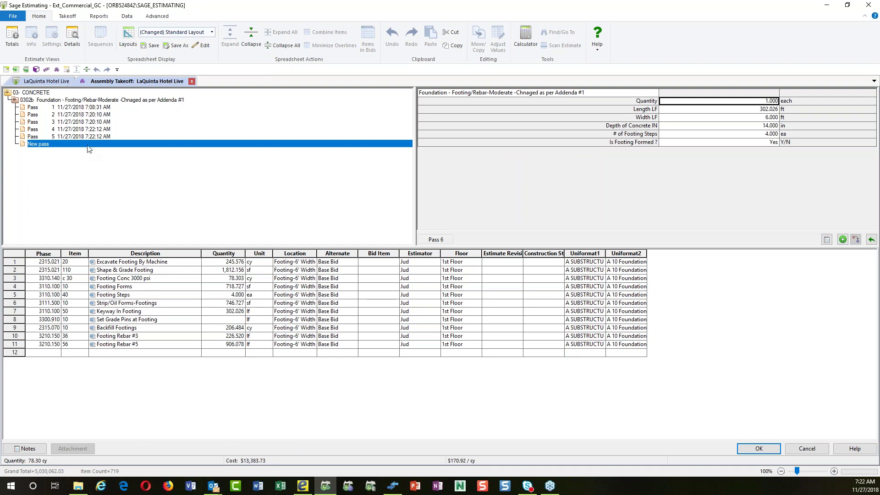
Step: View the pass audit again to compare the replaced footing values across passes 1 to 5
{"action": "right_click", "coordinate": [148, 173]}
{"action": "left_click", "coordinate": [186, 225]}
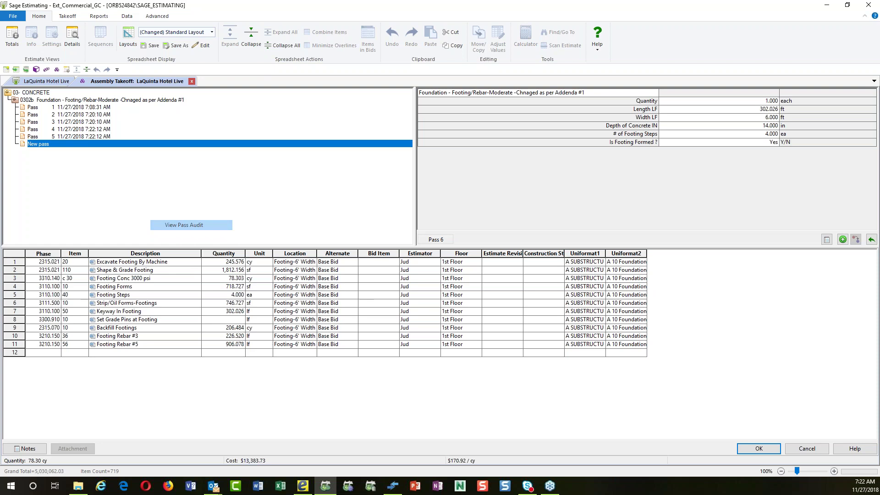
{"action": "left_click_drag", "start_coordinate": [656, 68], "coordinate": [411, 68]}
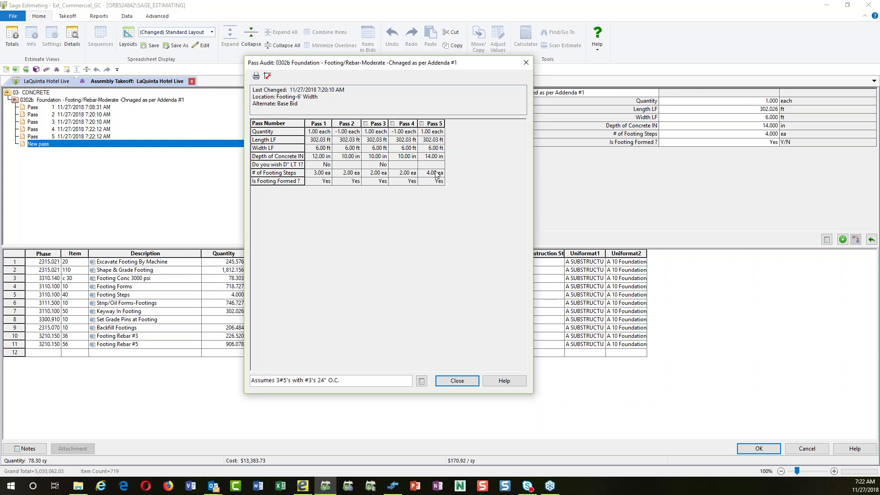
{"action": "left_click", "coordinate": [457, 381]}
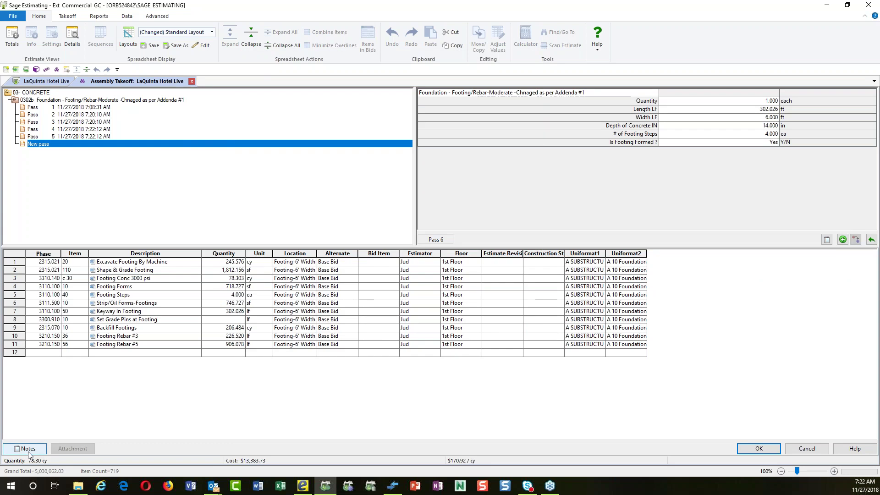
Step: Add a line to the footing assembly's notes recording who made the corrections, save it, and close the assembly takeoff
{"action": "left_click", "coordinate": [28, 449]}
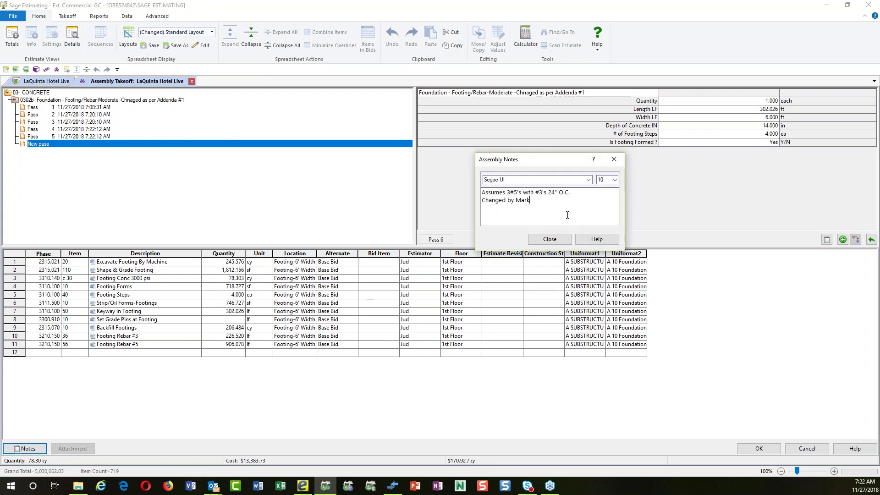
{"action": "key", "text": "Return"}
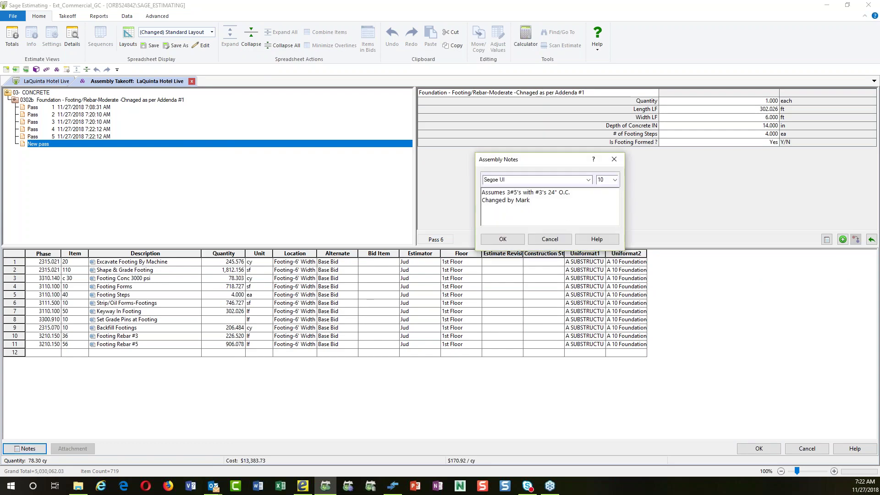
{"action": "type", "text": "Make corrections by Tom"}
{"action": "left_click", "coordinate": [508, 246]}
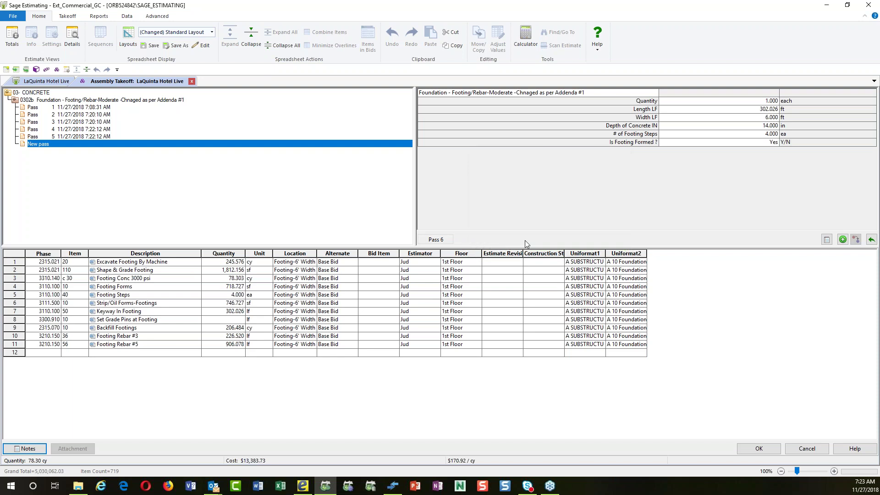
{"action": "left_click", "coordinate": [759, 448]}
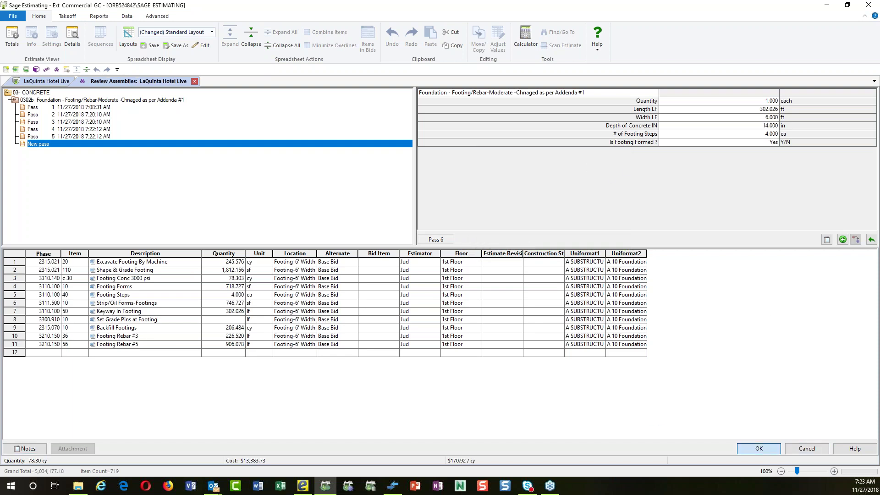
{"action": "left_click", "coordinate": [805, 448]}
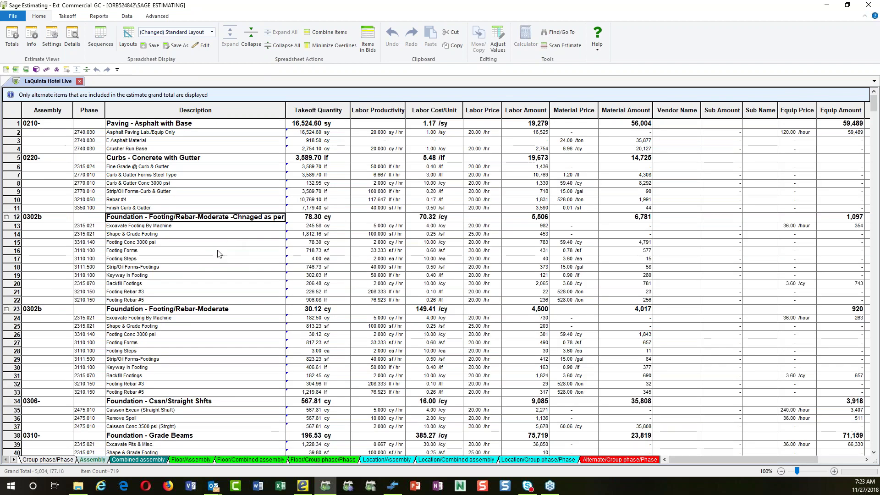
Step: Look through the estimate by assembly, collapsing it to assembly rows to compare them and expanding it back to item detail
{"action": "scroll", "coordinate": [228, 262], "scroll_direction": "down", "scroll_amount": 20}
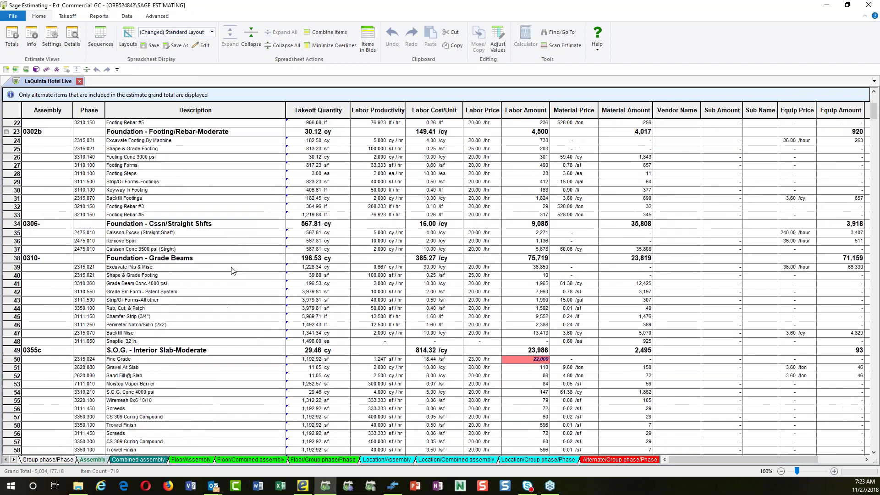
{"action": "scroll", "coordinate": [234, 271], "scroll_direction": "down", "scroll_amount": 20}
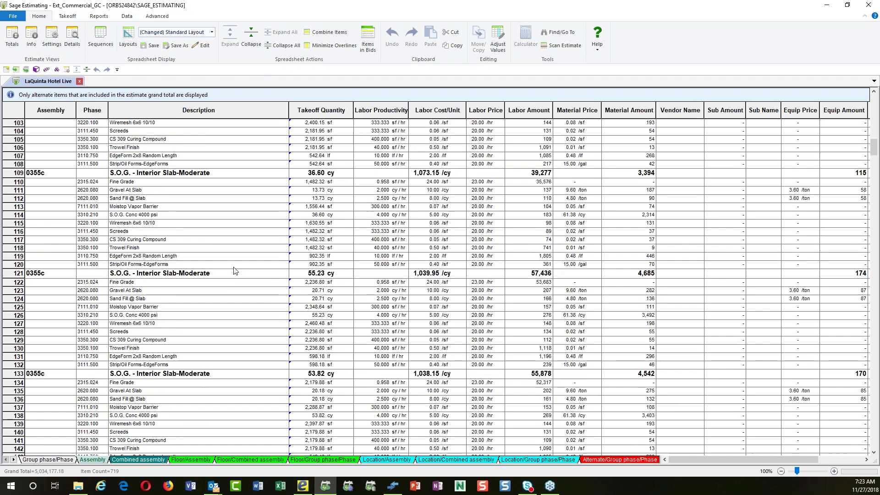
{"action": "scroll", "coordinate": [235, 270], "scroll_direction": "up", "scroll_amount": 2}
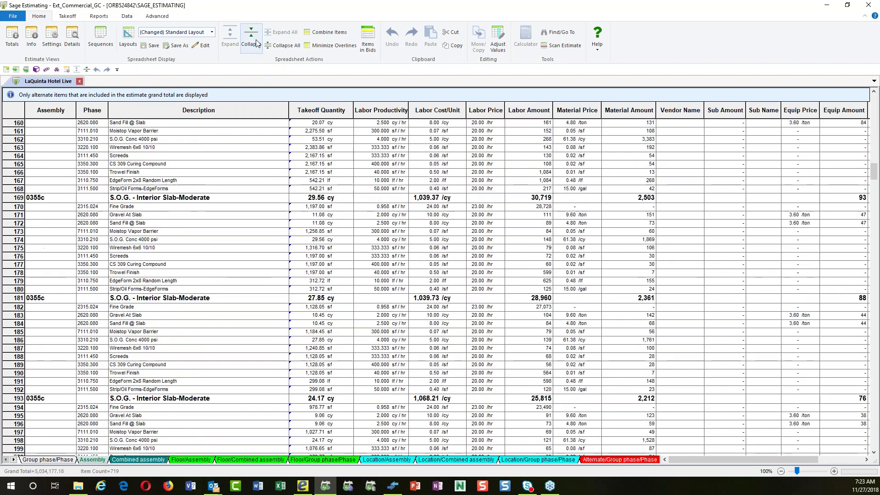
{"action": "left_click", "coordinate": [251, 36]}
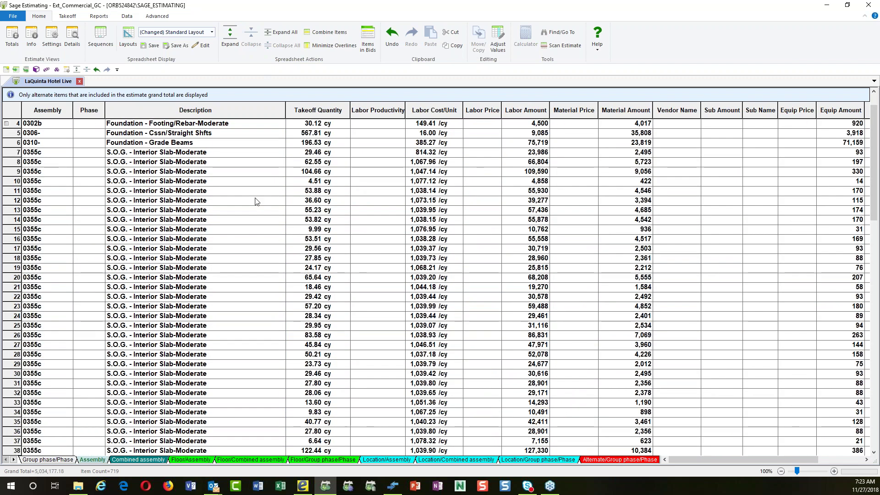
{"action": "scroll", "coordinate": [256, 203], "scroll_direction": "down", "scroll_amount": 1}
{"action": "scroll", "coordinate": [257, 203], "scroll_direction": "down", "scroll_amount": 8}
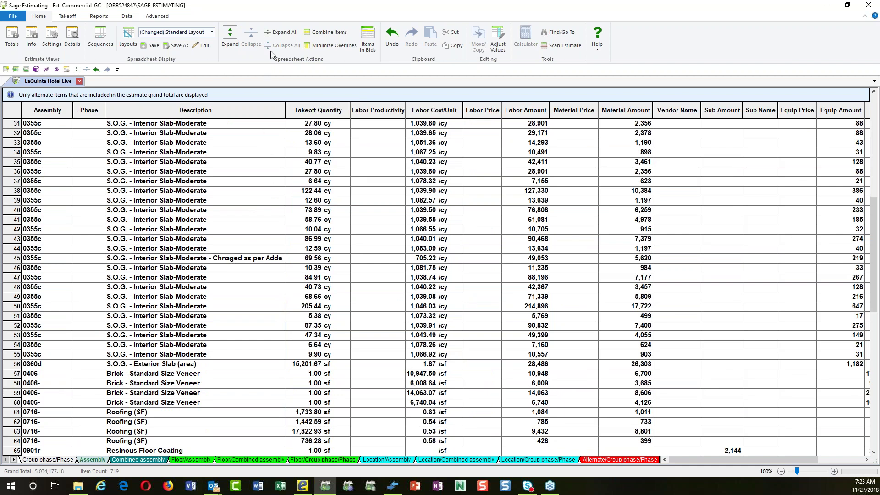
{"action": "left_click", "coordinate": [230, 36]}
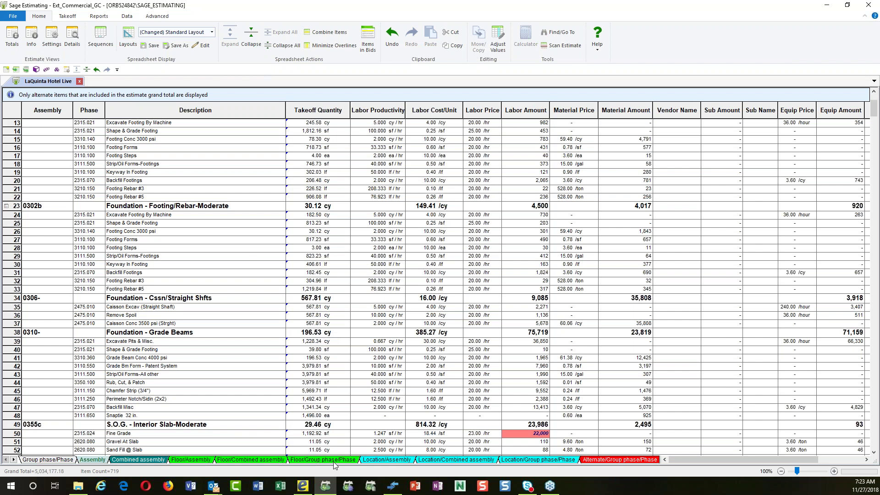
Step: Display the estimate by Location/Assembly and by Location/Group phase/Phase, and widen the Location column to fit the full location names
{"action": "left_click", "coordinate": [374, 460]}
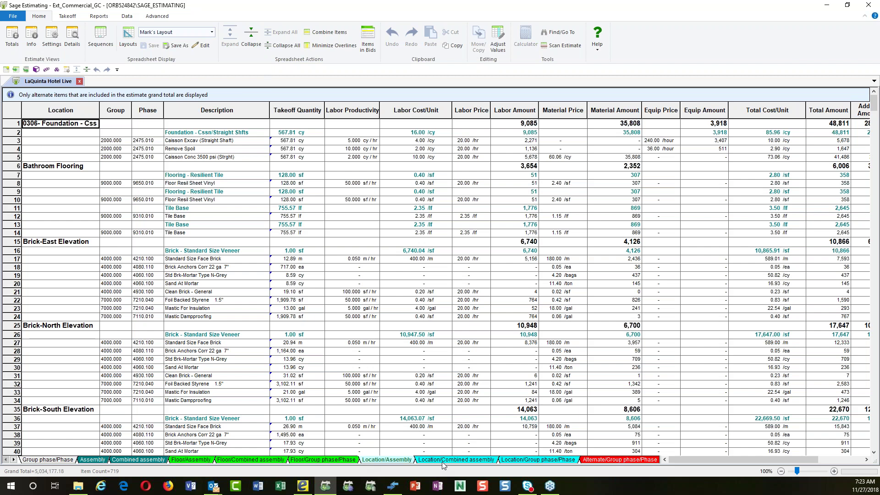
{"action": "left_click", "coordinate": [519, 460]}
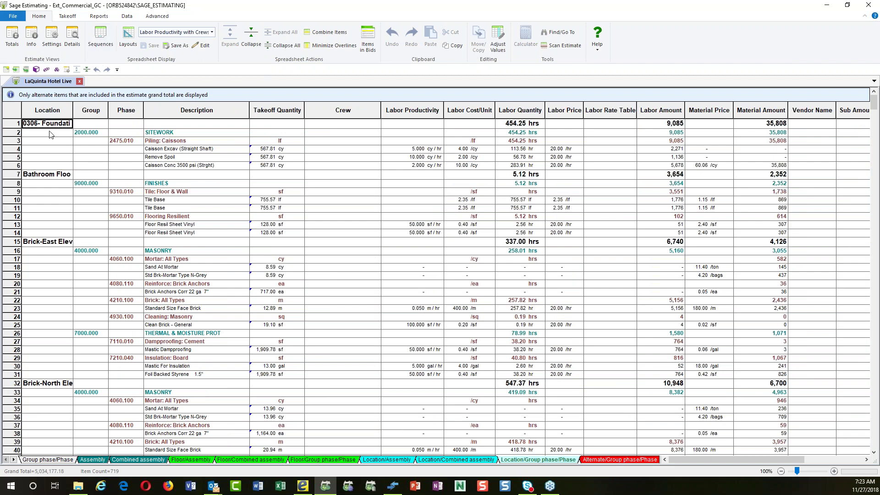
{"action": "scroll", "coordinate": [58, 156], "scroll_direction": "down", "scroll_amount": 7}
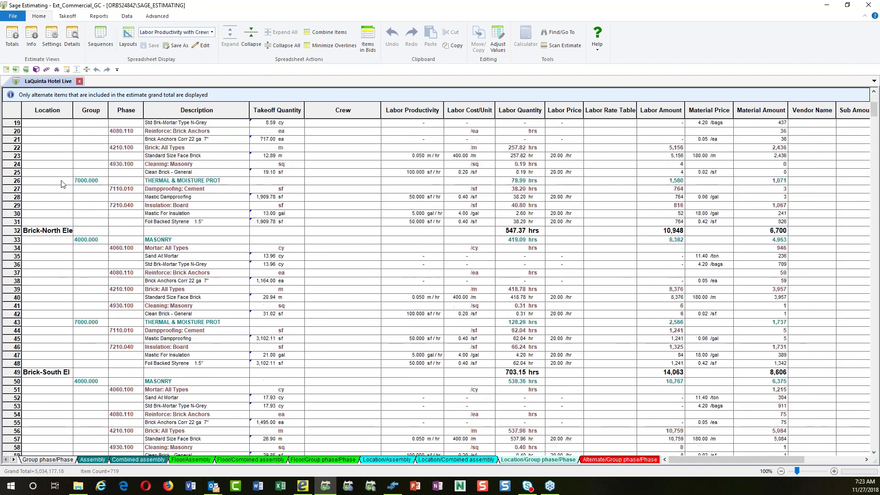
{"action": "left_click_drag", "start_coordinate": [73, 111], "coordinate": [170, 111]}
{"action": "scroll", "coordinate": [50, 255], "scroll_direction": "down", "scroll_amount": 3}
{"action": "scroll", "coordinate": [51, 255], "scroll_direction": "up", "scroll_amount": 10}
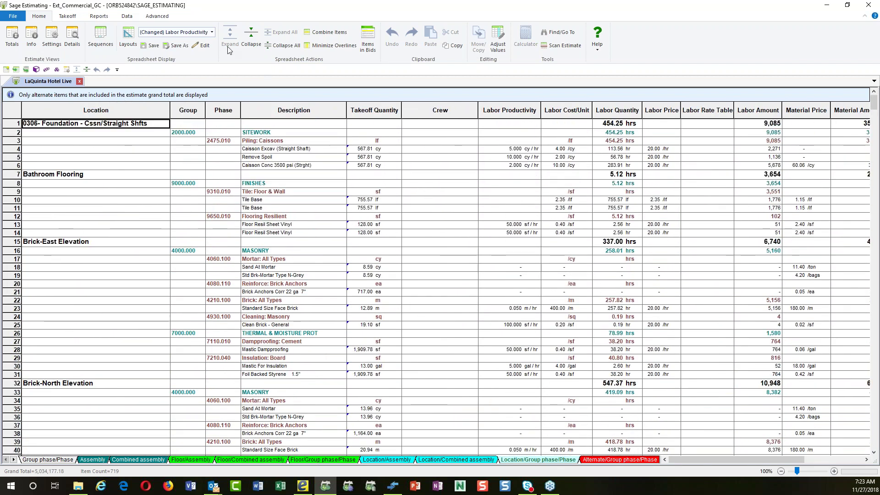
Step: Collapse the location view to one row per location and look through the labor hours and amounts
{"action": "left_click", "coordinate": [251, 39]}
{"action": "left_click", "coordinate": [251, 39]}
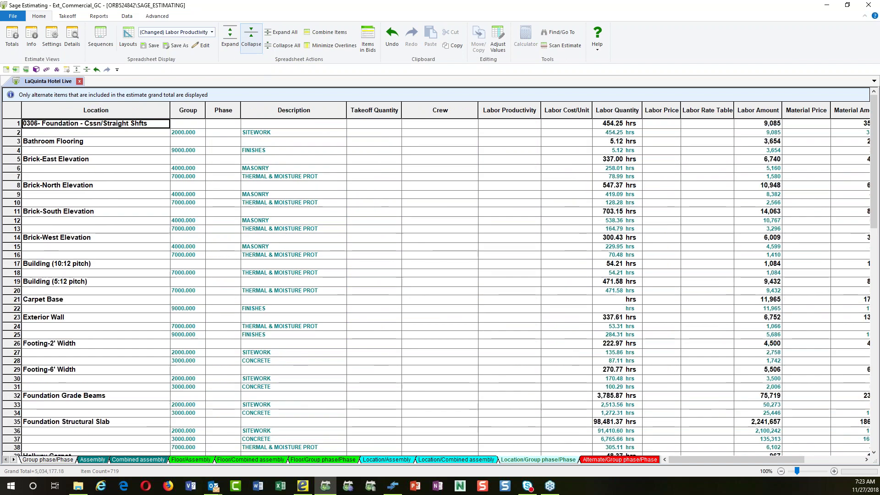
{"action": "left_click", "coordinate": [251, 39]}
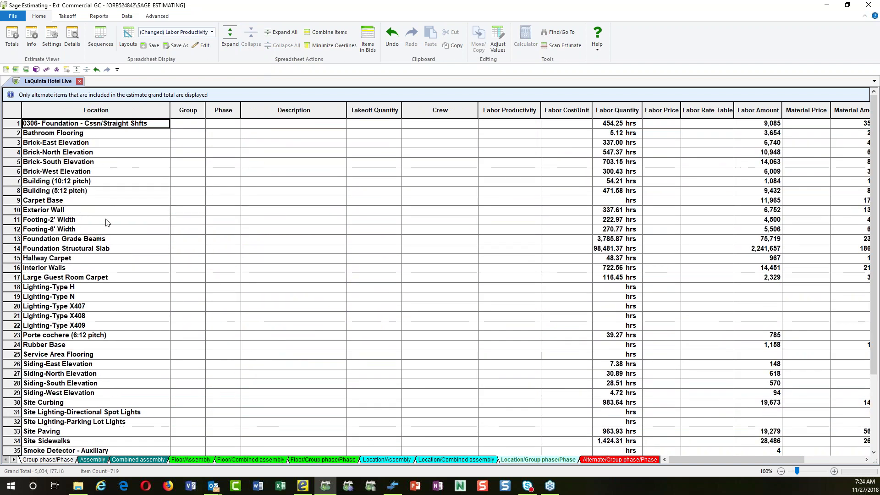
{"action": "scroll", "coordinate": [119, 316], "scroll_direction": "down", "scroll_amount": 3}
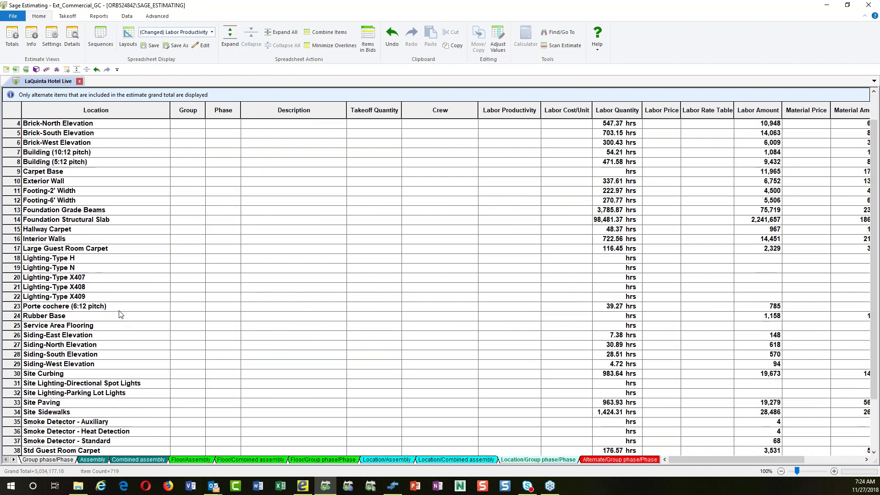
{"action": "scroll", "coordinate": [120, 311], "scroll_direction": "up", "scroll_amount": 2}
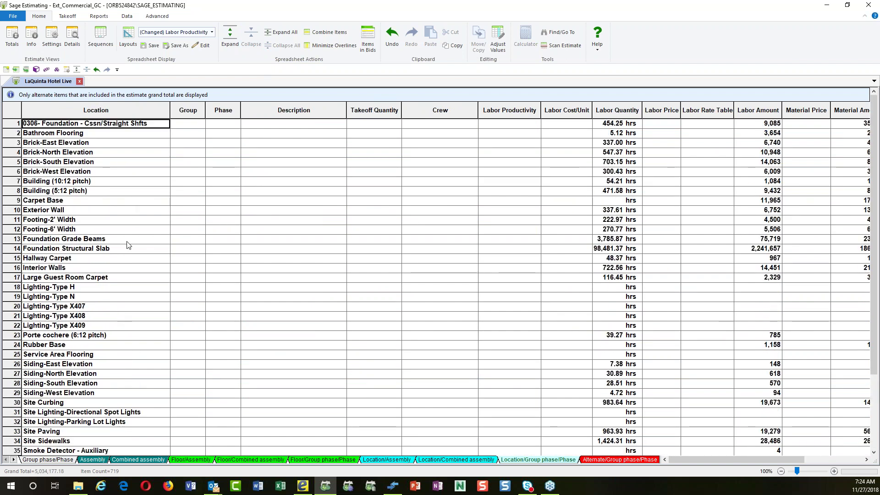
Step: Display the estimate by Floor/Group phase/Phase, compare its floor, group and phase levels, and leave it collapsed to the group rows
{"action": "left_click", "coordinate": [312, 462]}
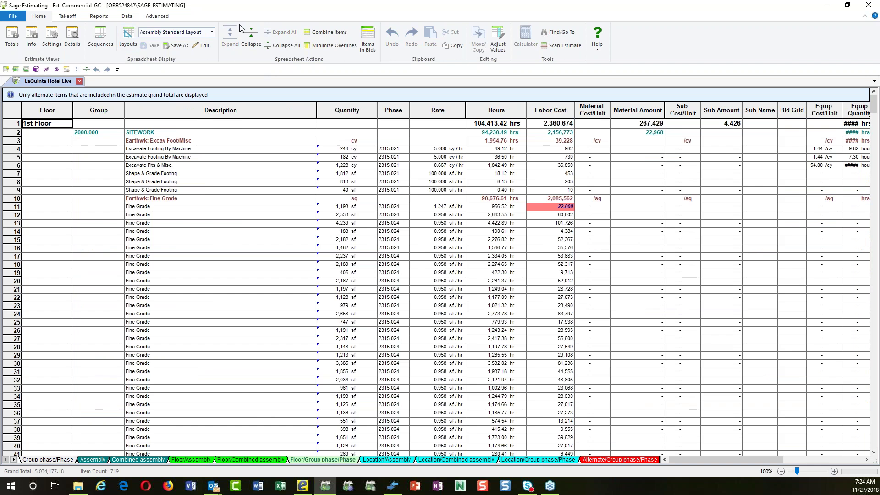
{"action": "left_click", "coordinate": [251, 36]}
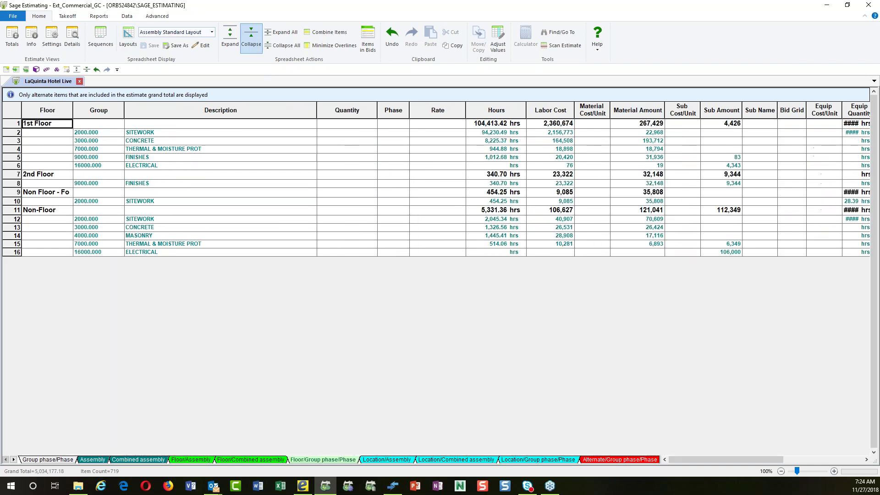
{"action": "left_click", "coordinate": [251, 36]}
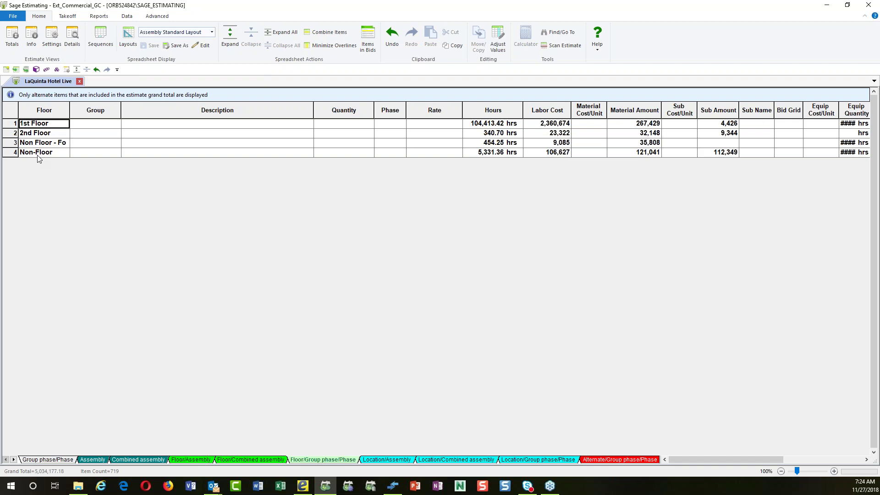
{"action": "left_click", "coordinate": [231, 39]}
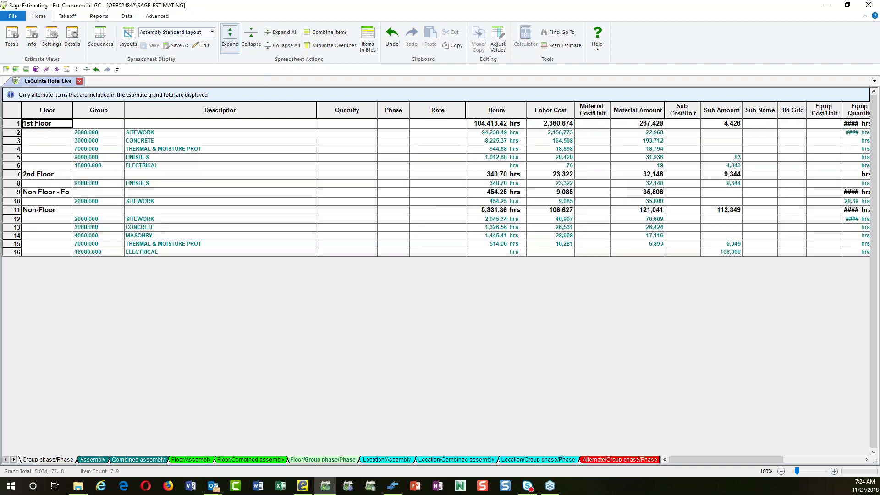
{"action": "left_click", "coordinate": [231, 39]}
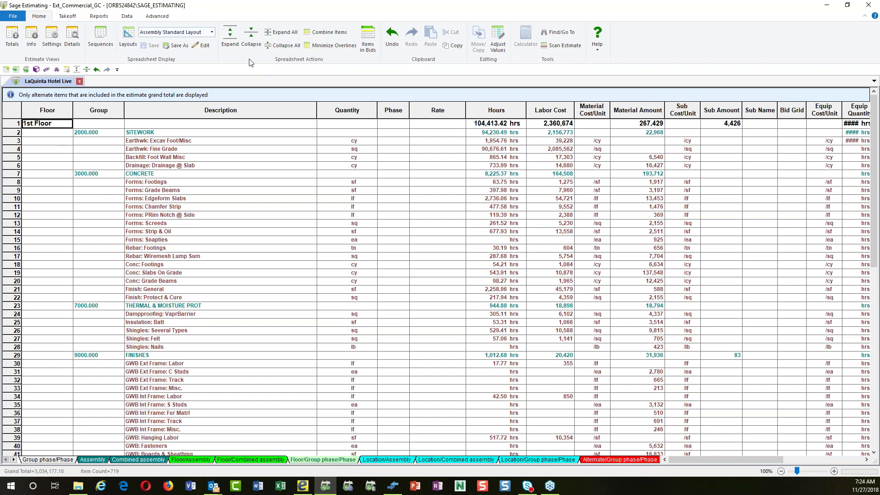
{"action": "left_click", "coordinate": [257, 43]}
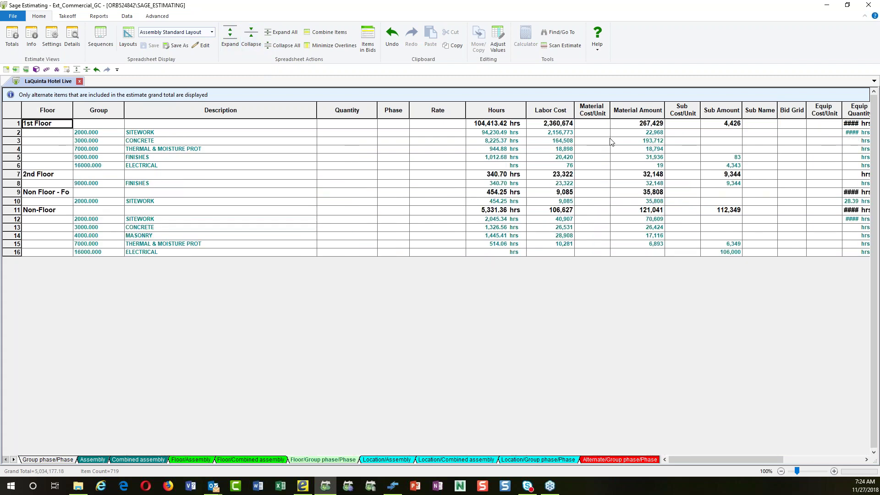
Step: Adjust the labor cost of the five 1st Floor groups by 3 percent, skipping lump sums, and expand the rows to item detail
{"action": "left_click", "coordinate": [565, 125]}
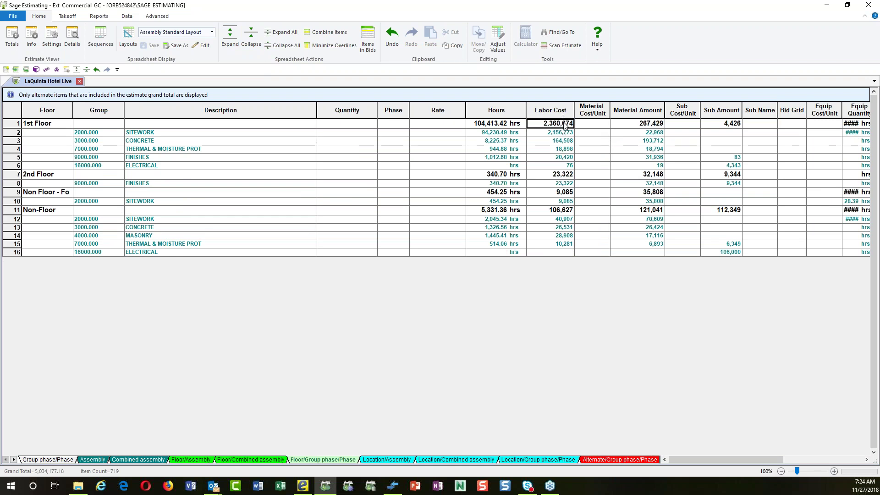
{"action": "mouse_move", "coordinate": [562, 133]}
{"action": "left_mouse_down"}
{"action": "mouse_move", "coordinate": [561, 164]}
{"action": "mouse_move", "coordinate": [570, 145]}
{"action": "left_mouse_up"}
{"action": "right_click", "coordinate": [559, 146]}
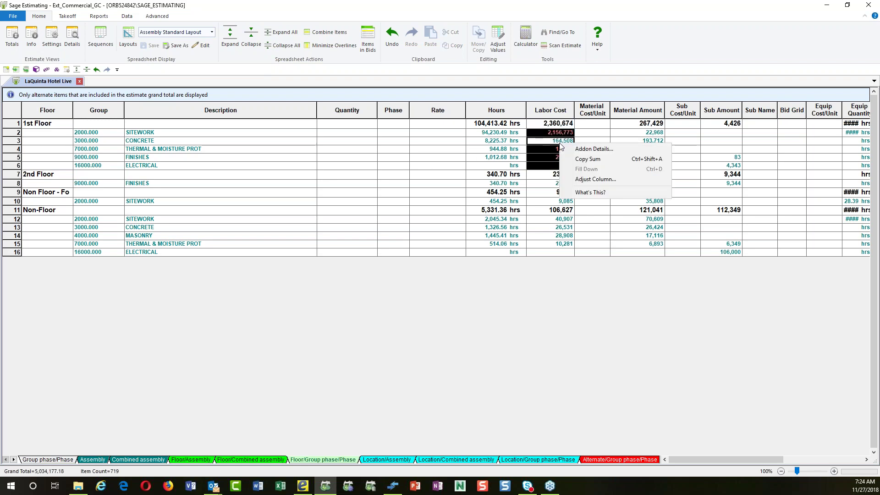
{"action": "left_click", "coordinate": [606, 180]}
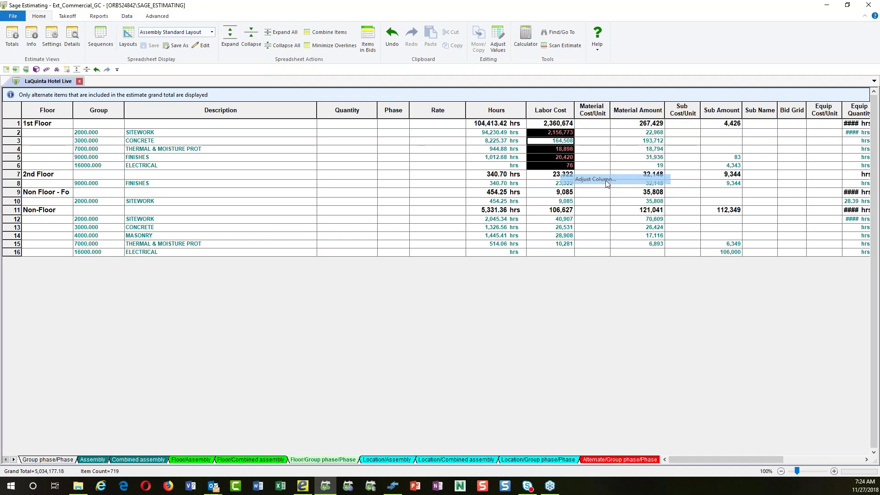
{"action": "left_click_drag", "start_coordinate": [804, 168], "coordinate": [394, 134]}
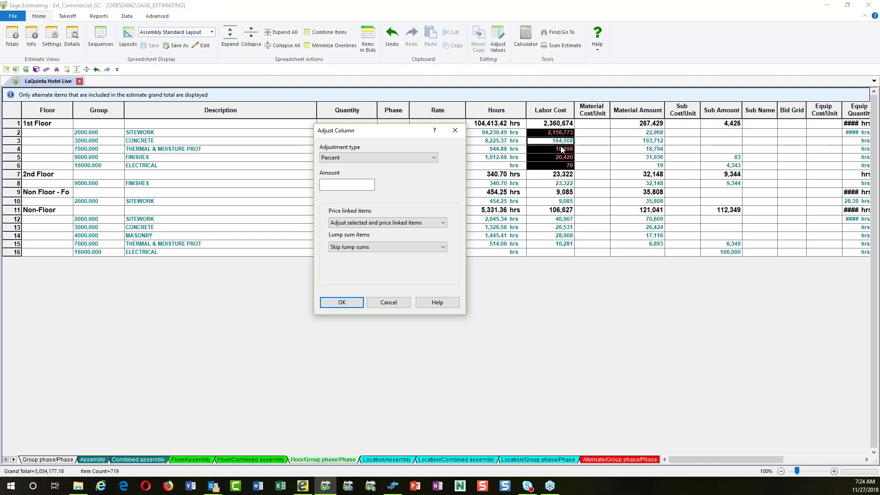
{"action": "left_click", "coordinate": [434, 158]}
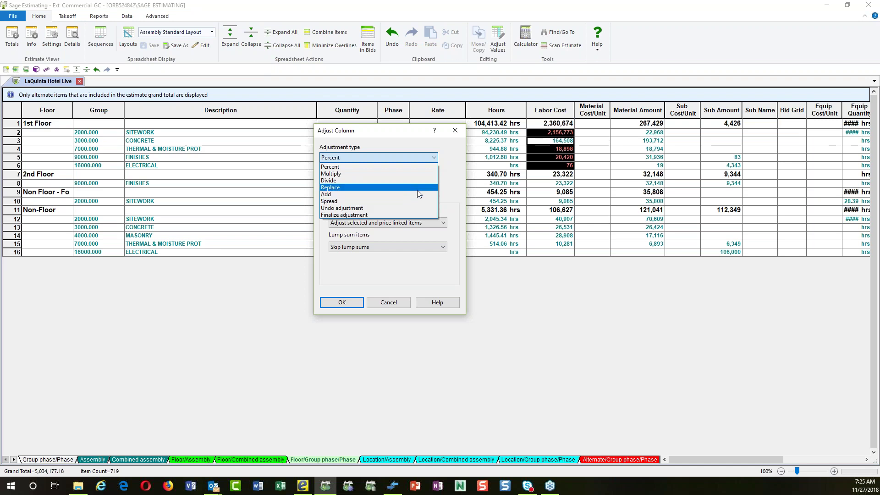
{"action": "left_click", "coordinate": [365, 169]}
{"action": "left_click", "coordinate": [334, 183]}
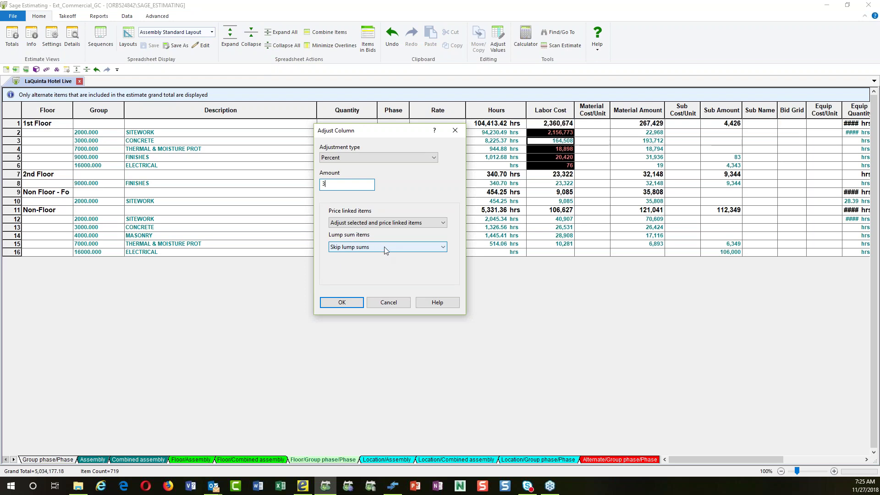
{"action": "left_click", "coordinate": [442, 248]}
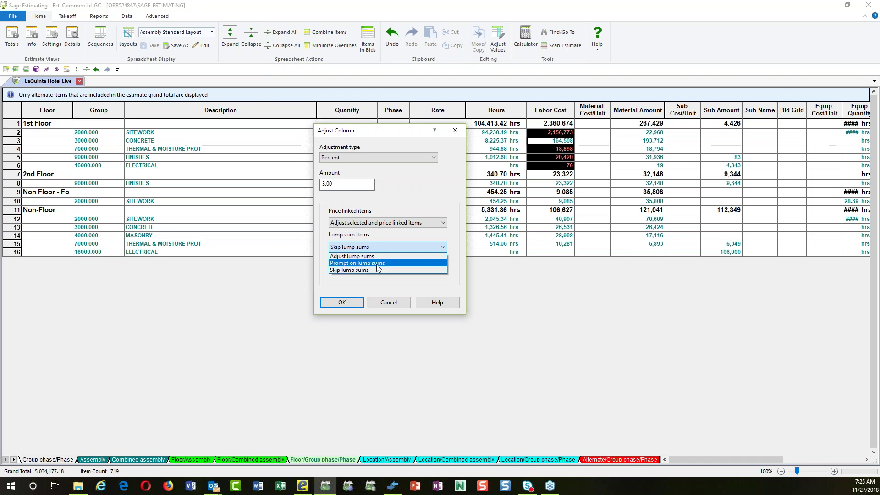
{"action": "left_click", "coordinate": [349, 270]}
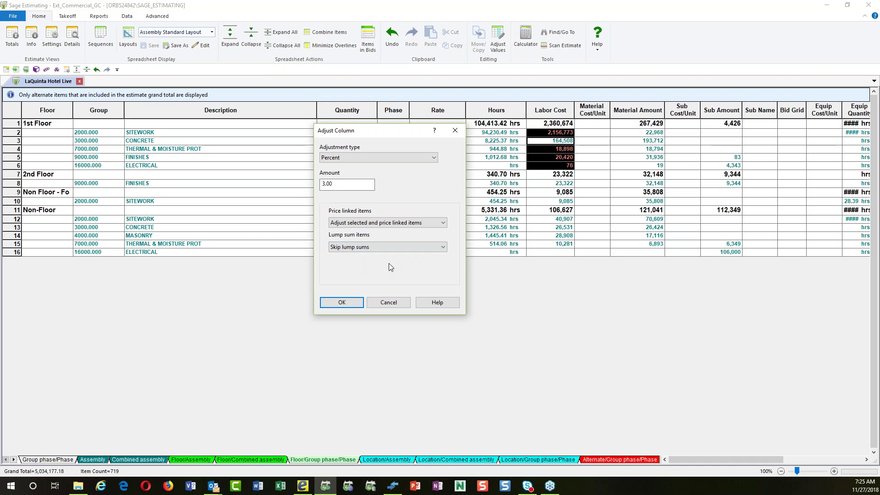
{"action": "left_click", "coordinate": [347, 304]}
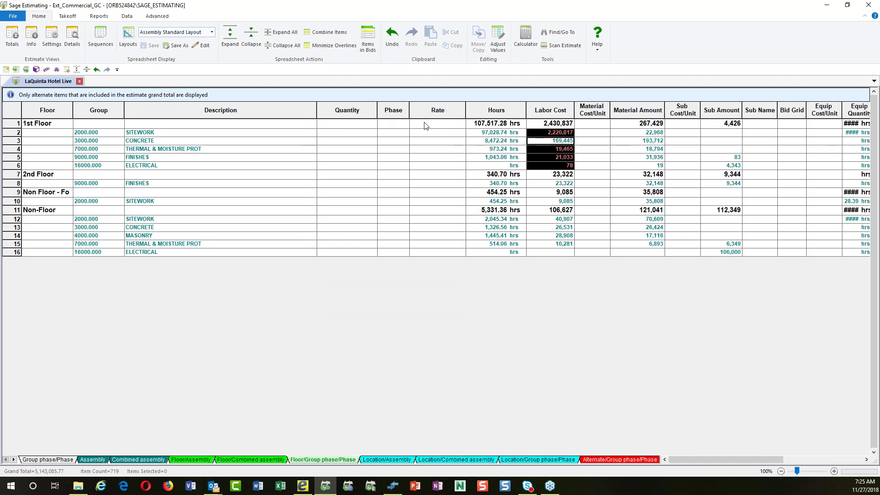
{"action": "left_click", "coordinate": [229, 36]}
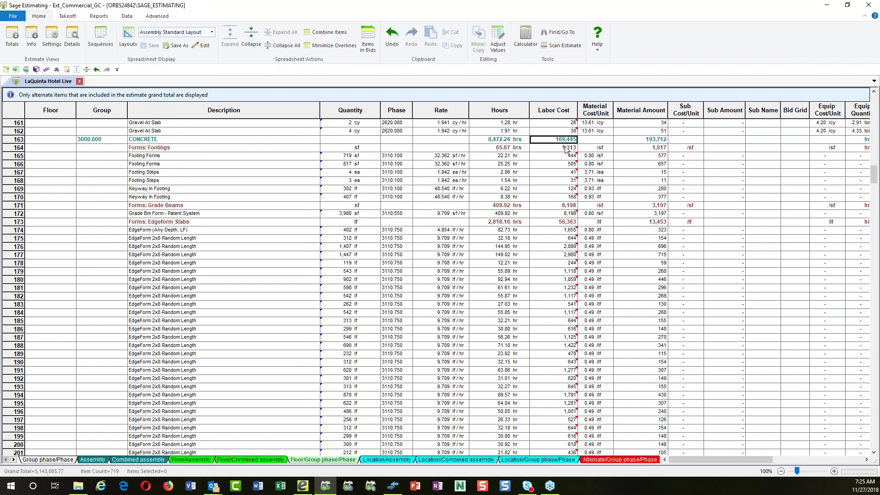
Step: Look through the 1st Floor items down to the start of the 2nd Floor, checking which labor costs carry an adjustment
{"action": "scroll", "coordinate": [567, 149], "scroll_direction": "up", "scroll_amount": 12}
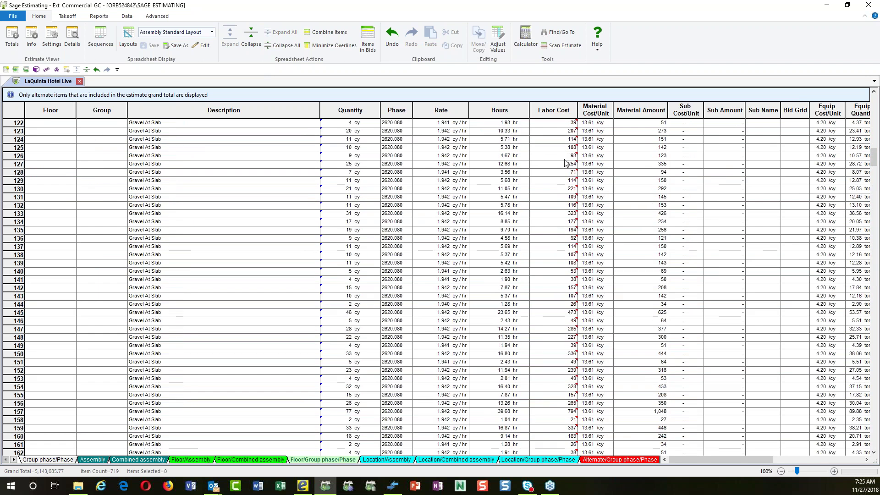
{"action": "mouse_move", "coordinate": [567, 145]}
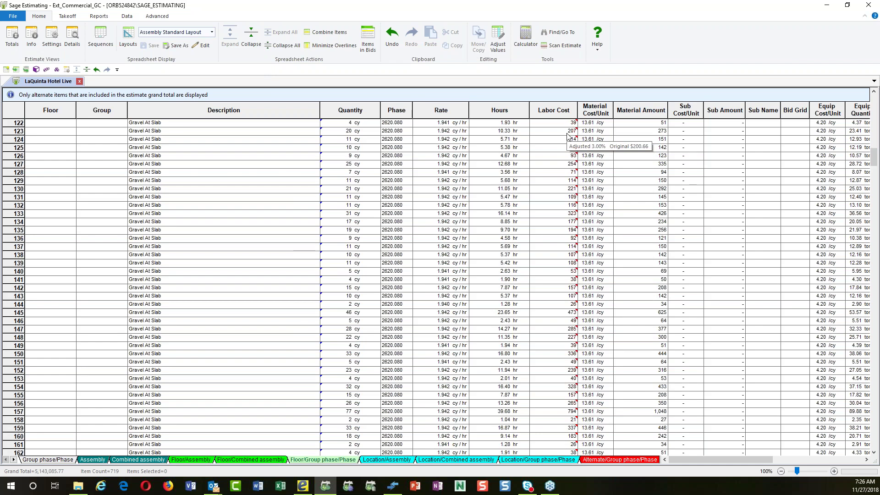
{"action": "mouse_move", "coordinate": [564, 284]}
{"action": "scroll", "coordinate": [564, 284], "scroll_direction": "down", "scroll_amount": 10}
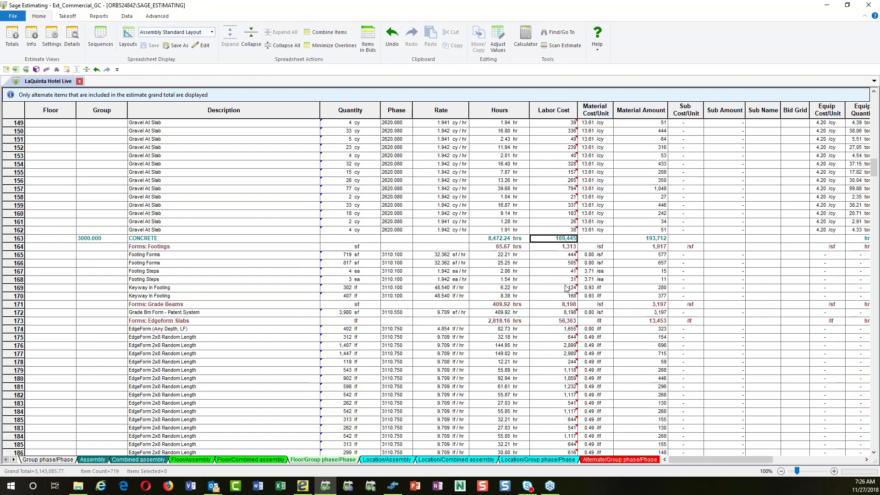
{"action": "scroll", "coordinate": [564, 285], "scroll_direction": "down", "scroll_amount": 20}
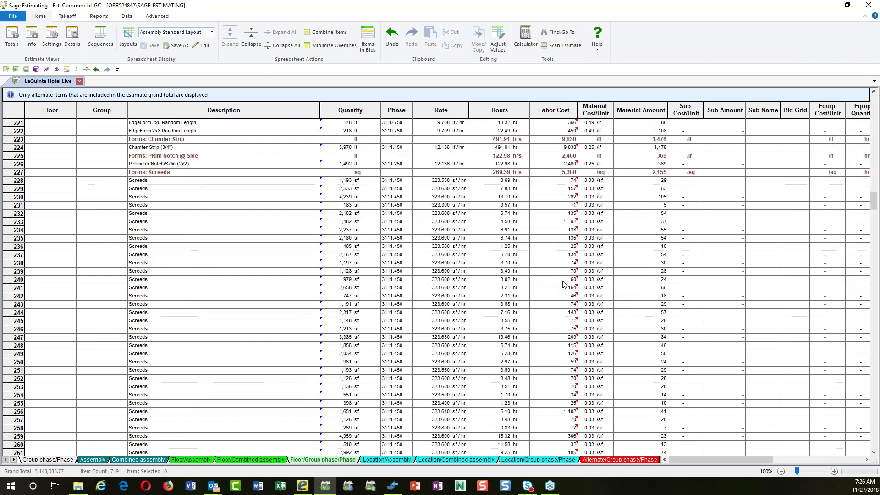
{"action": "scroll", "coordinate": [565, 284], "scroll_direction": "down", "scroll_amount": 20}
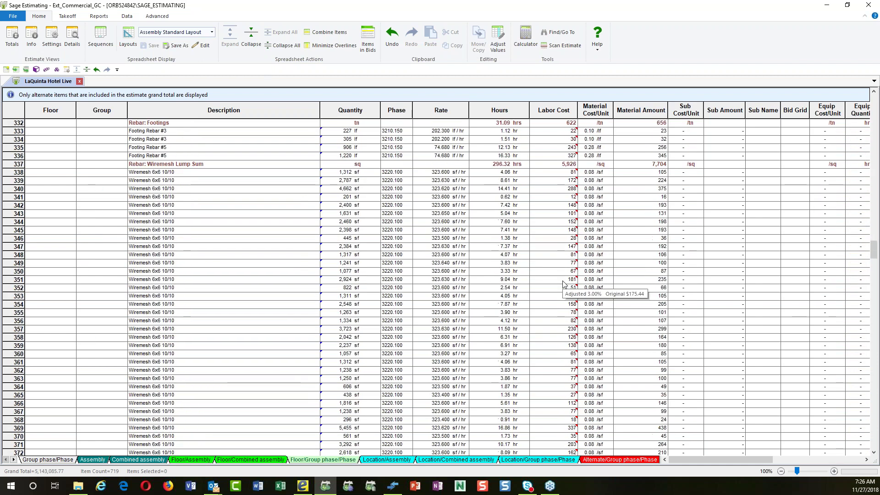
{"action": "scroll", "coordinate": [563, 284], "scroll_direction": "down", "scroll_amount": 11}
{"action": "left_click_drag", "start_coordinate": [874, 274], "coordinate": [874, 375]}
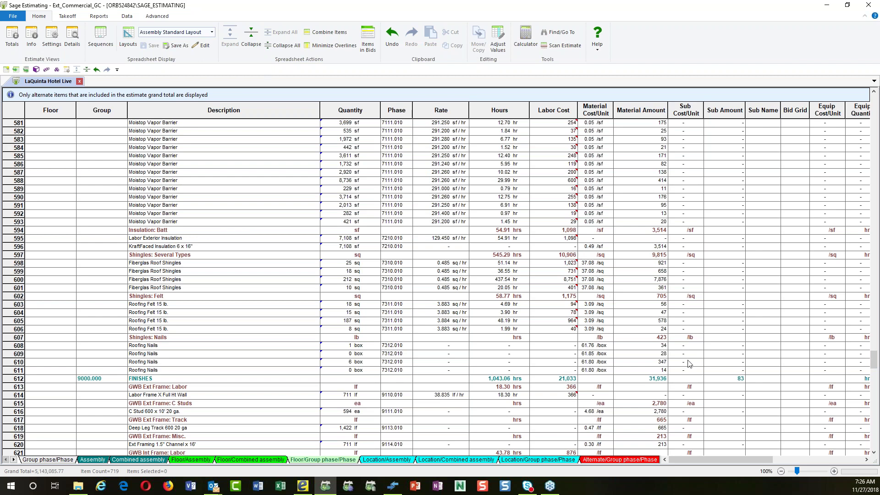
{"action": "scroll", "coordinate": [721, 348], "scroll_direction": "down", "scroll_amount": 6}
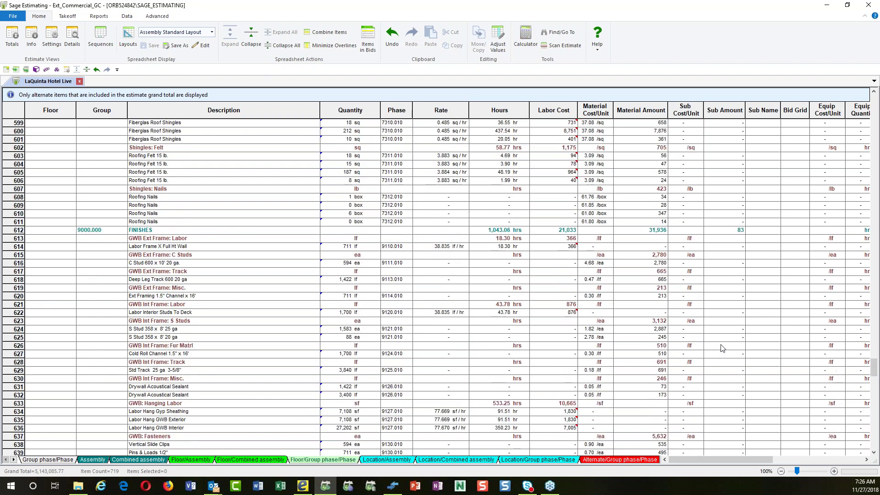
{"action": "scroll", "coordinate": [721, 348], "scroll_direction": "down", "scroll_amount": 4}
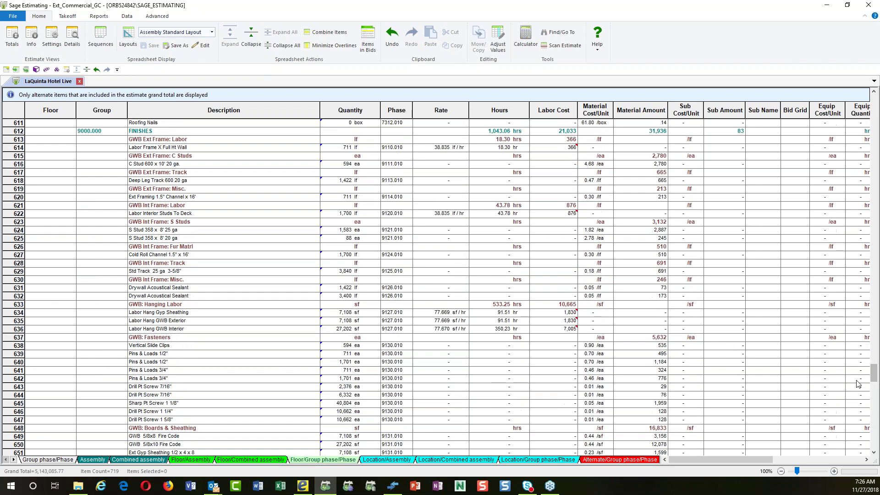
{"action": "left_click_drag", "start_coordinate": [874, 378], "coordinate": [873, 394]}
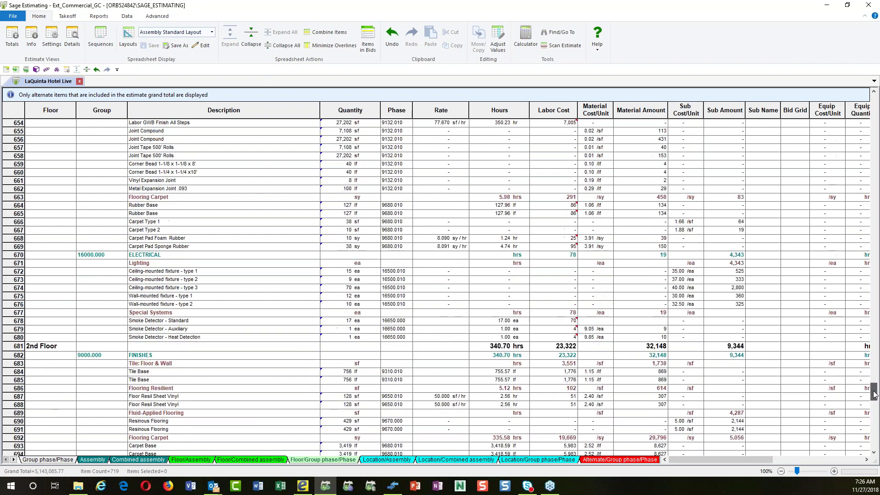
{"action": "scroll", "coordinate": [568, 243], "scroll_direction": "down", "scroll_amount": 5}
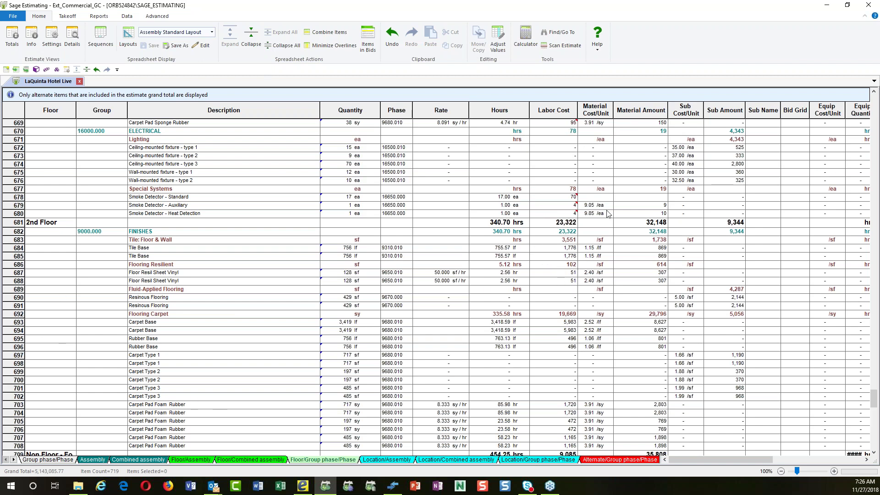
{"action": "mouse_move", "coordinate": [564, 206]}
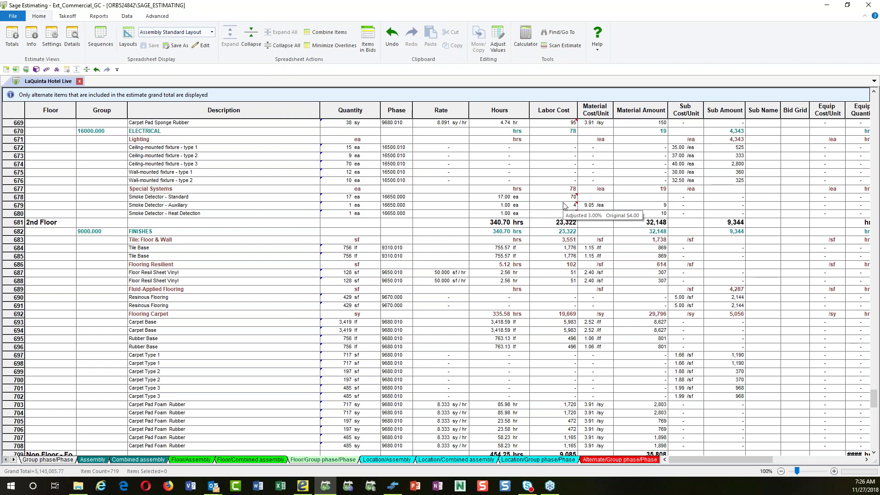
Step: Remove the adjustments from the entire Labor Cost column using the Undo adjustment type
{"action": "left_click", "coordinate": [557, 109]}
{"action": "right_click", "coordinate": [557, 109]}
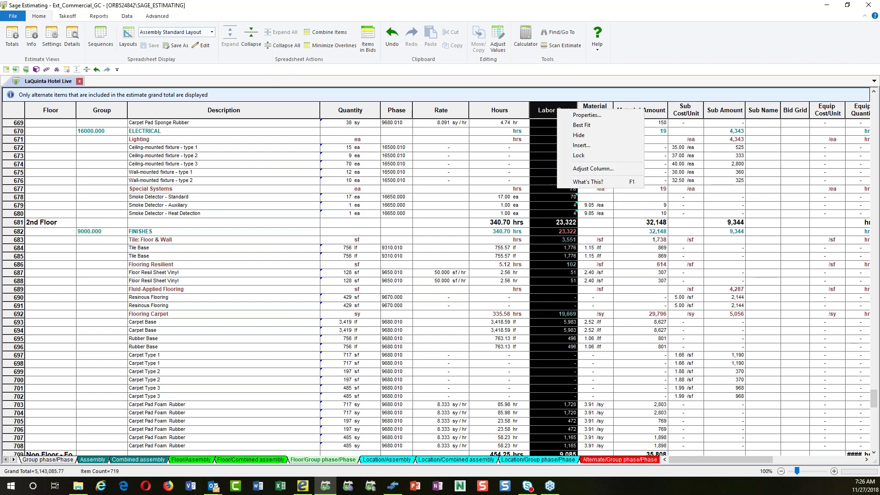
{"action": "left_click", "coordinate": [593, 169]}
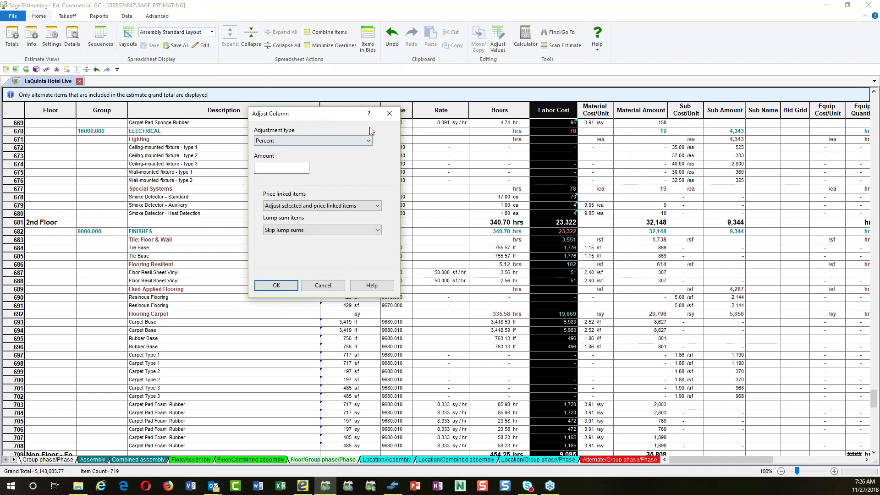
{"action": "left_click", "coordinate": [368, 140]}
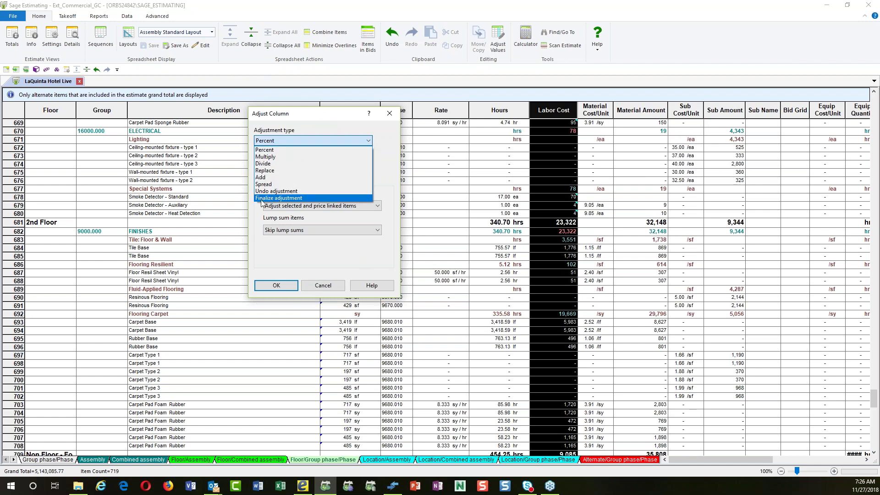
{"action": "left_click", "coordinate": [278, 191]}
{"action": "left_click", "coordinate": [275, 286]}
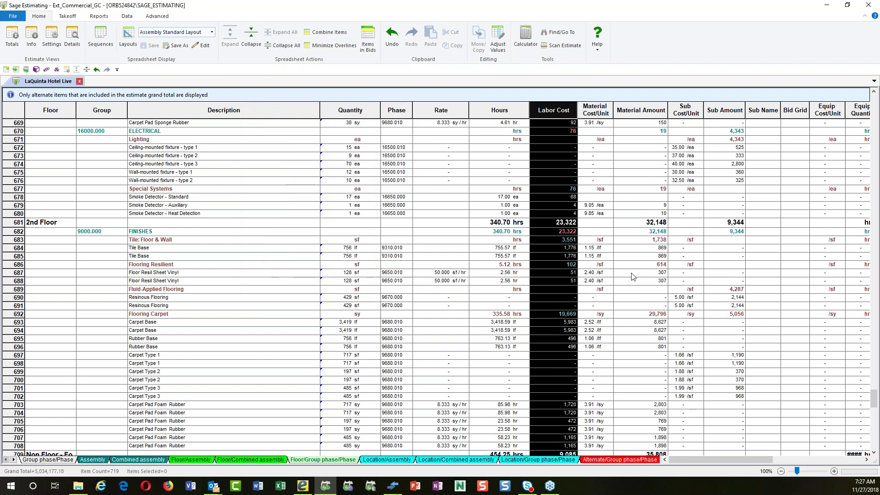
Step: Review the labor costs of the 1st Floor electrical, finishes, vapor barrier and concrete items for remaining adjustment marks
{"action": "scroll", "coordinate": [570, 194], "scroll_direction": "up", "scroll_amount": 7}
{"action": "left_click", "coordinate": [561, 222]}
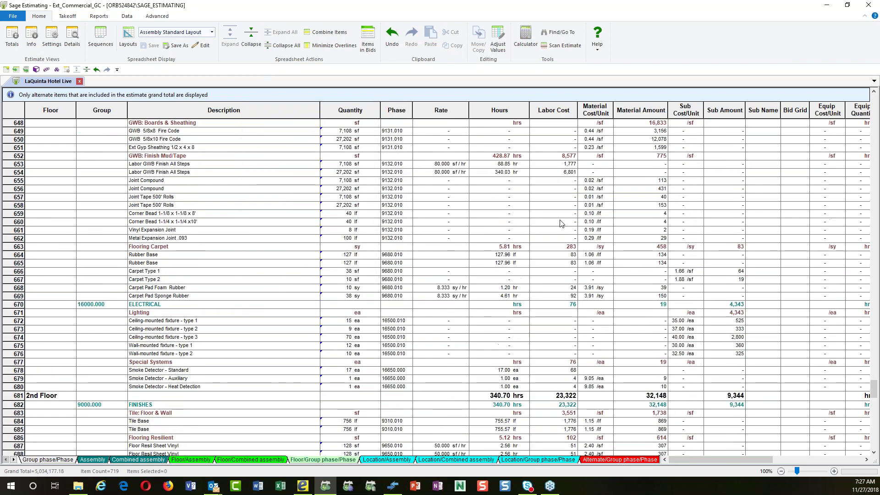
{"action": "scroll", "coordinate": [557, 167], "scroll_direction": "up", "scroll_amount": 6}
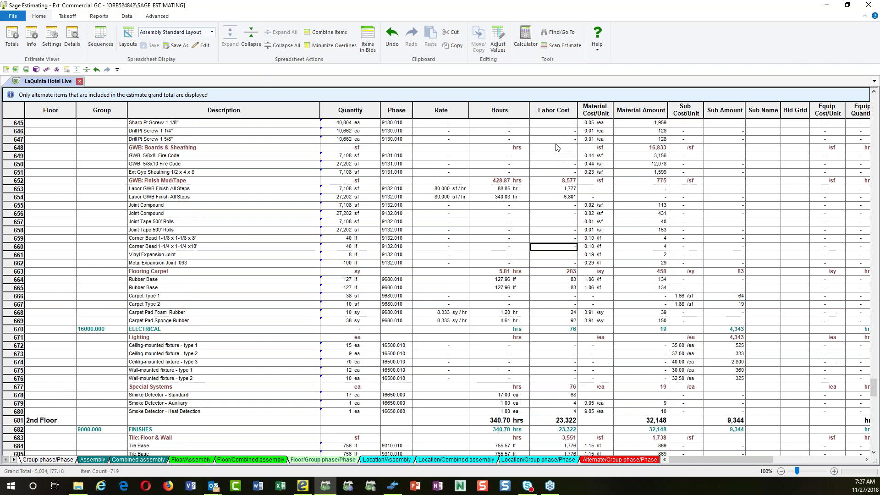
{"action": "scroll", "coordinate": [554, 165], "scroll_direction": "up", "scroll_amount": 17}
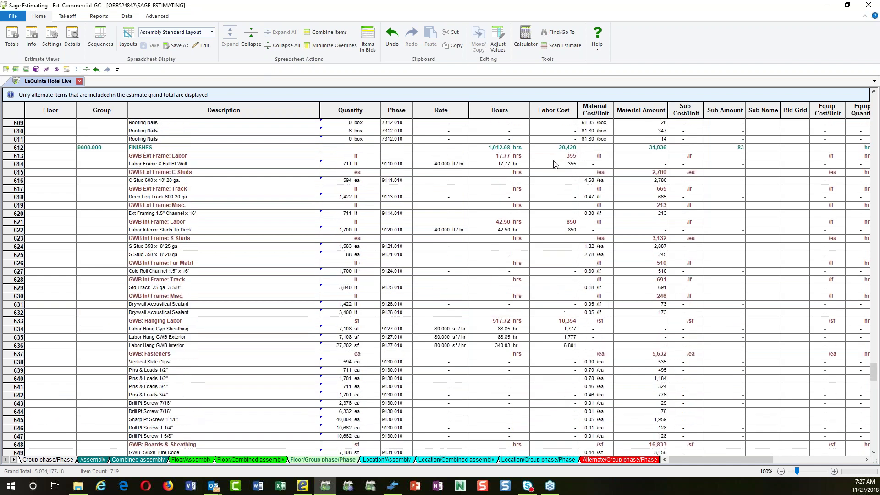
{"action": "scroll", "coordinate": [554, 165], "scroll_direction": "up", "scroll_amount": 20}
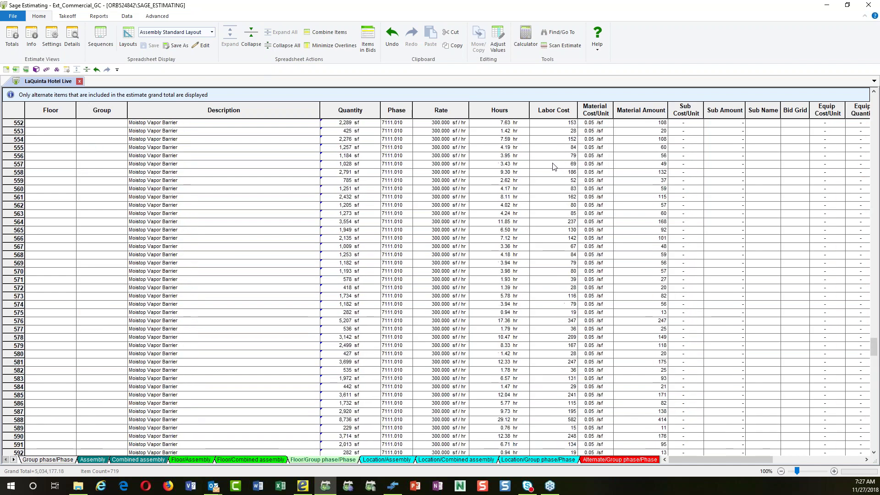
{"action": "scroll", "coordinate": [553, 168], "scroll_direction": "up", "scroll_amount": 6}
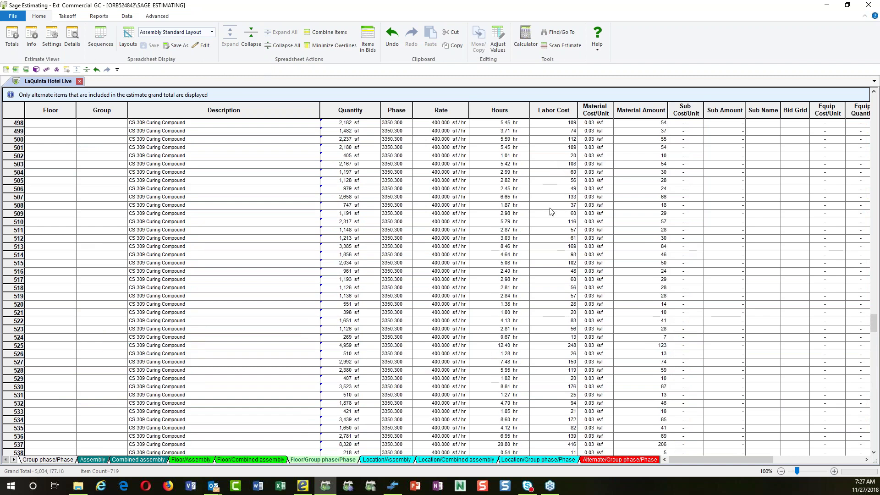
{"action": "scroll", "coordinate": [553, 225], "scroll_direction": "up", "scroll_amount": 18}
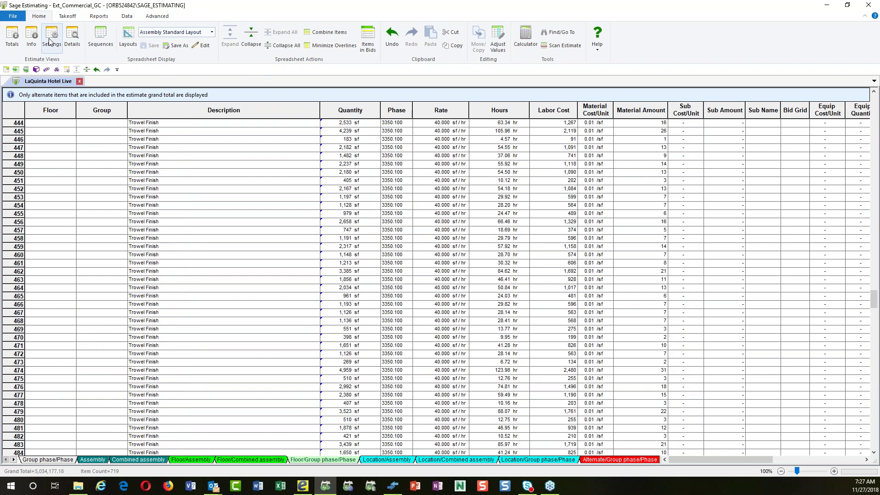
Step: Copy the estimate as "LaQuinta Hotel Live - Rev 1 Changes", closing the source estimate for the operation, and open the copy
{"action": "left_click", "coordinate": [13, 17]}
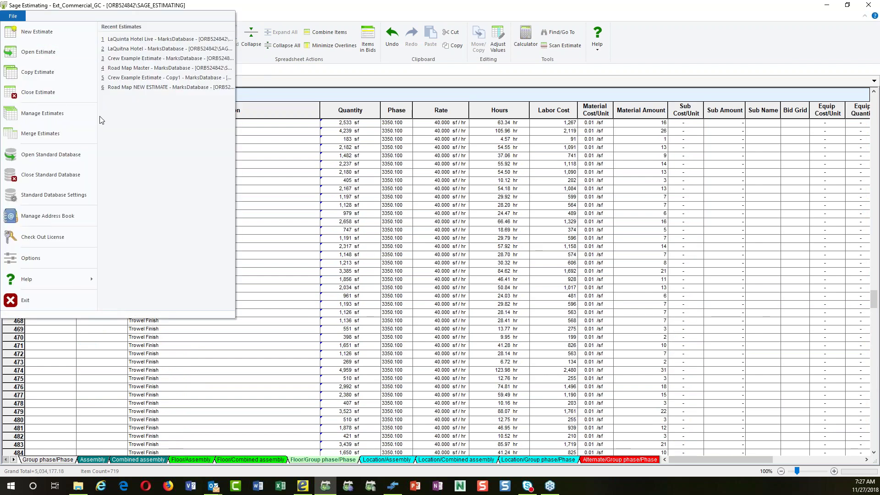
{"action": "left_click", "coordinate": [36, 72]}
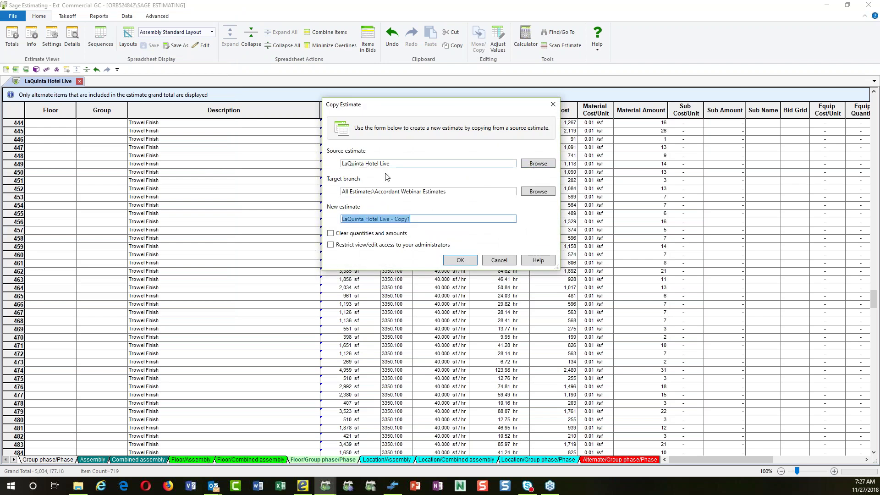
{"action": "left_click", "coordinate": [412, 218]}
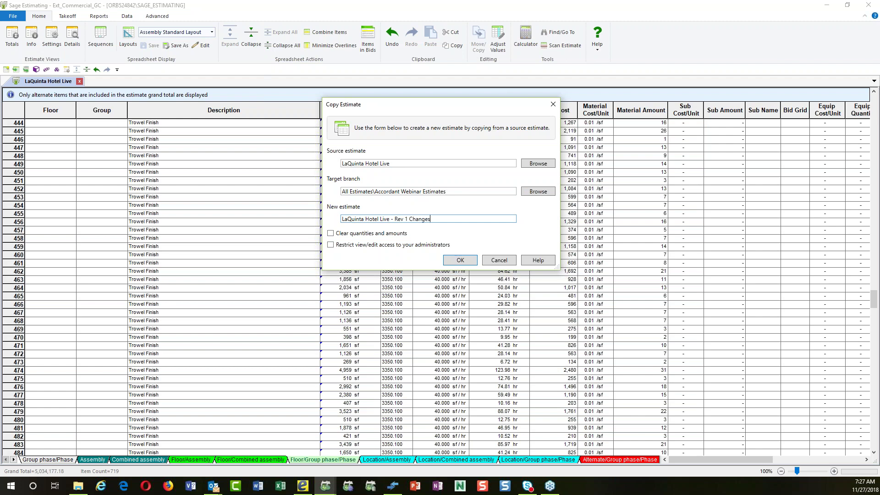
{"action": "key", "text": "Return"}
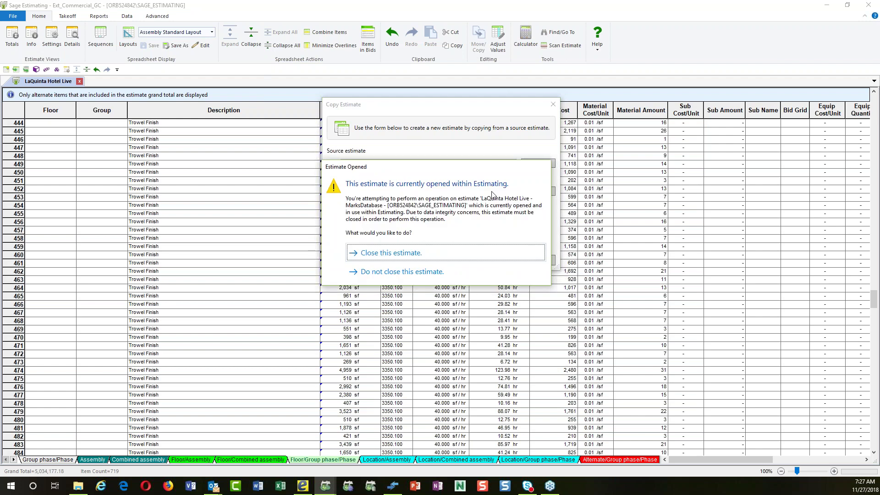
{"action": "left_click", "coordinate": [378, 255]}
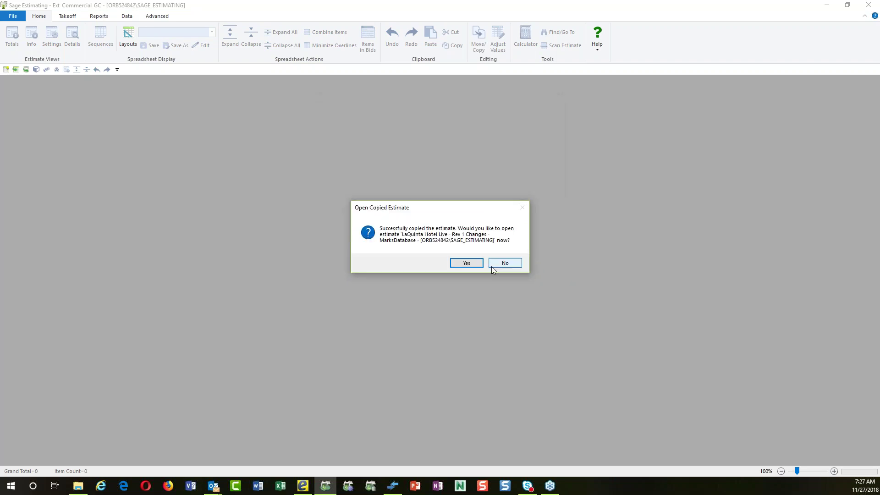
{"action": "left_click", "coordinate": [466, 262]}
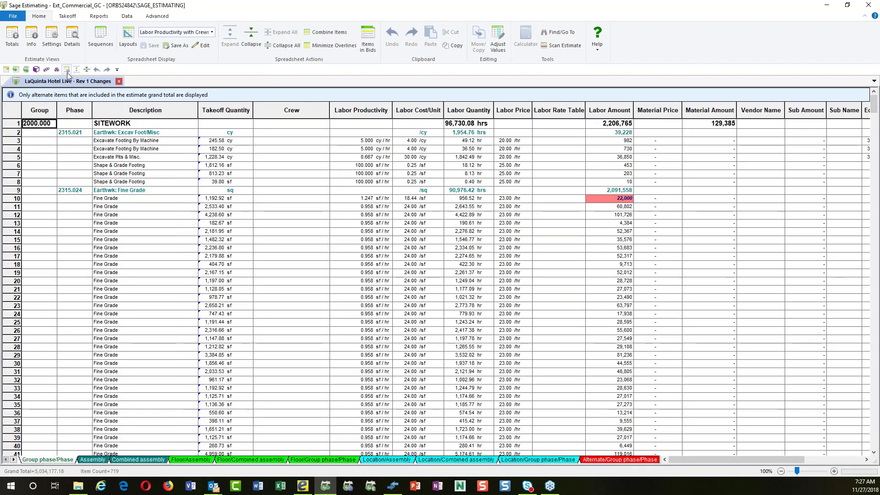
Step: Open the original LaQuinta Hotel Live estimate from the Accordant Webinar Estimates folder alongside the revision copy
{"action": "left_click", "coordinate": [12, 18]}
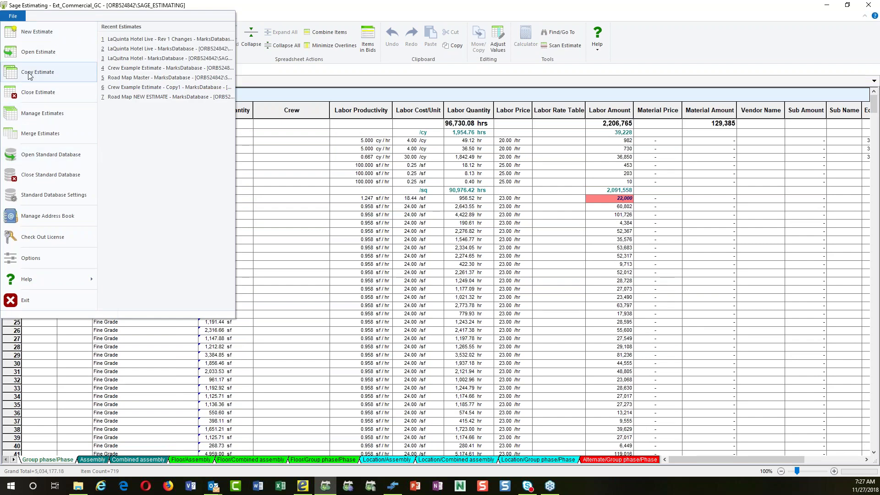
{"action": "left_click", "coordinate": [34, 52]}
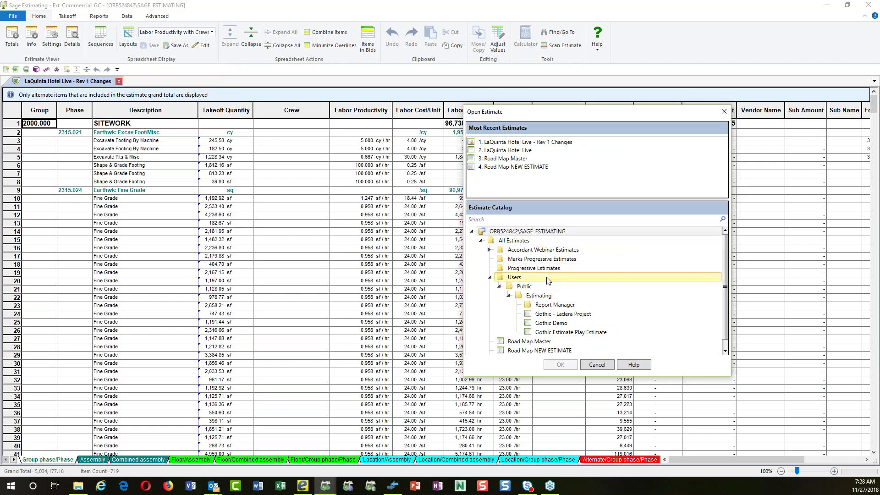
{"action": "left_click", "coordinate": [488, 250]}
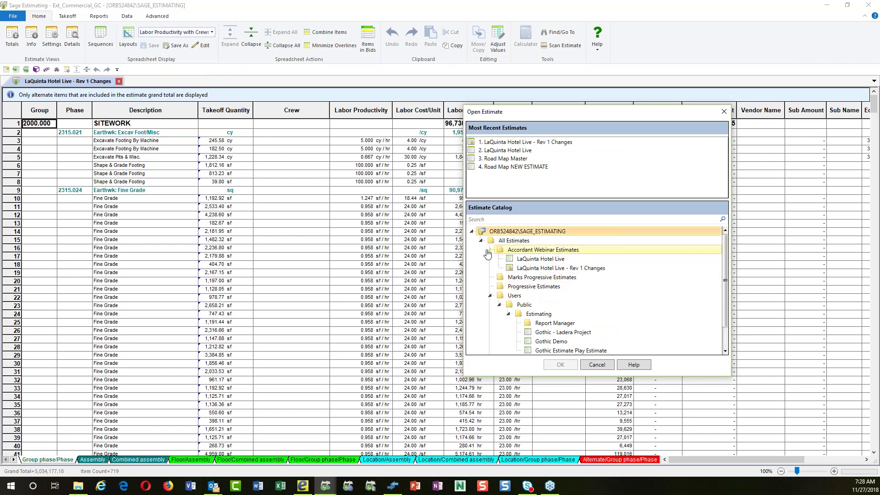
{"action": "left_click", "coordinate": [534, 259]}
{"action": "double_click", "coordinate": [535, 264]}
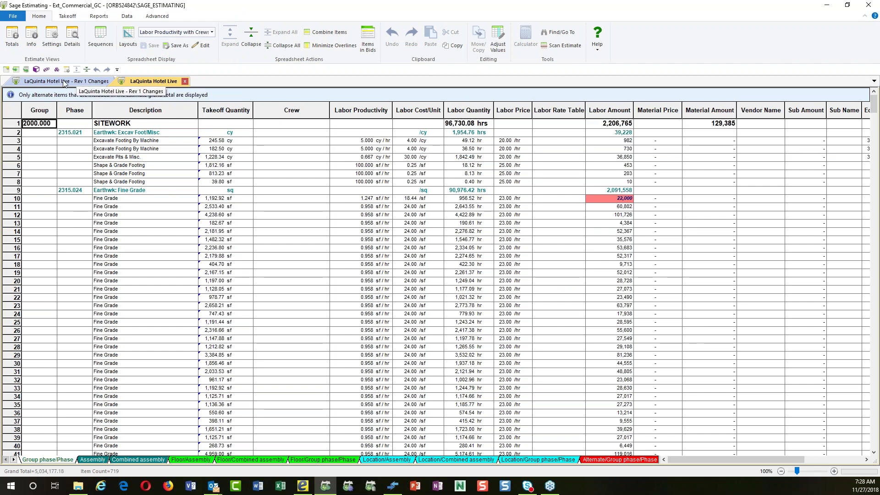
Step: Arrange the original and Rev 1 Changes estimates side by side for comparison, and show the estimate totals below them
{"action": "left_click_drag", "start_coordinate": [66, 81], "coordinate": [101, 110]}
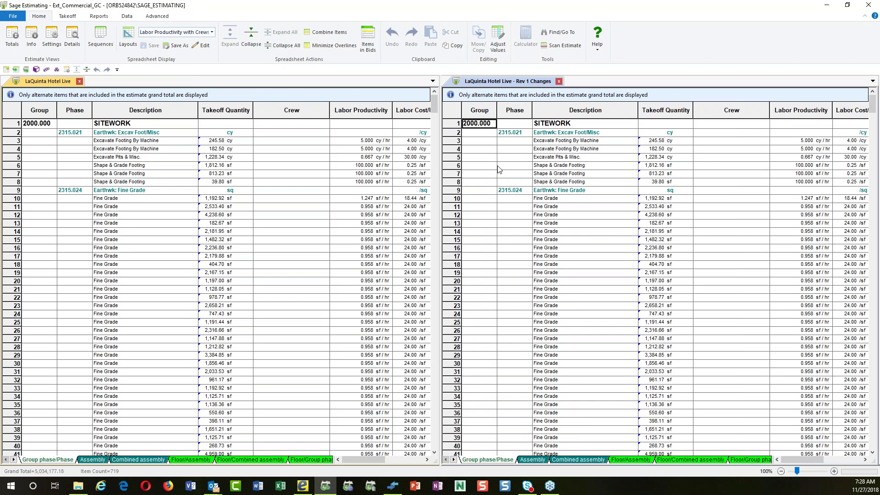
{"action": "scroll", "coordinate": [649, 178], "scroll_direction": "down", "scroll_amount": 3}
{"action": "scroll", "coordinate": [649, 176], "scroll_direction": "up", "scroll_amount": 3}
{"action": "scroll", "coordinate": [276, 318], "scroll_direction": "down", "scroll_amount": 3}
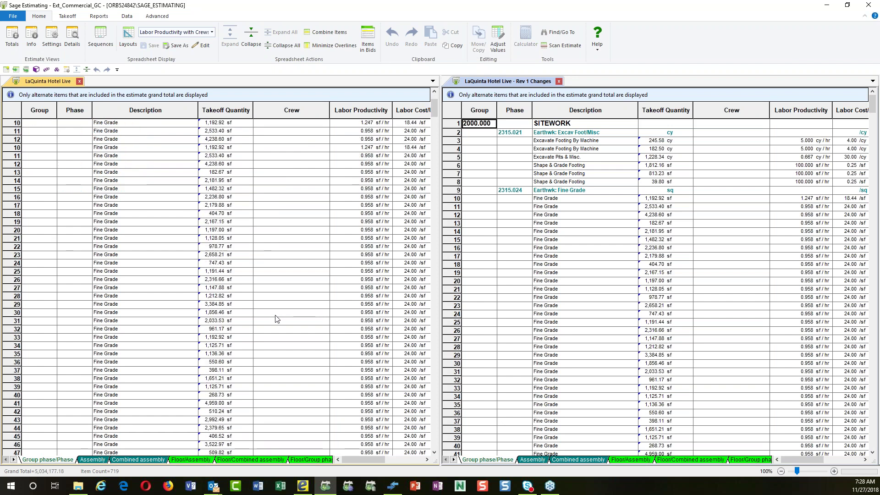
{"action": "scroll", "coordinate": [276, 318], "scroll_direction": "up", "scroll_amount": 3}
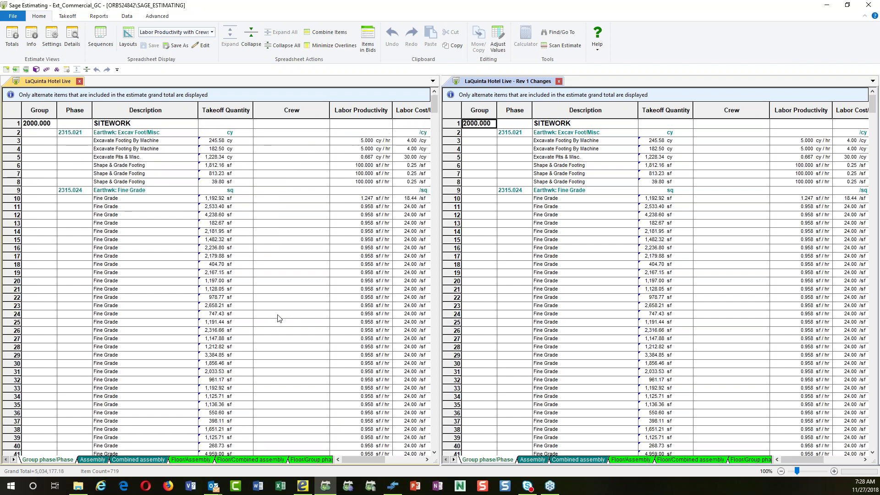
{"action": "left_click", "coordinate": [66, 69]}
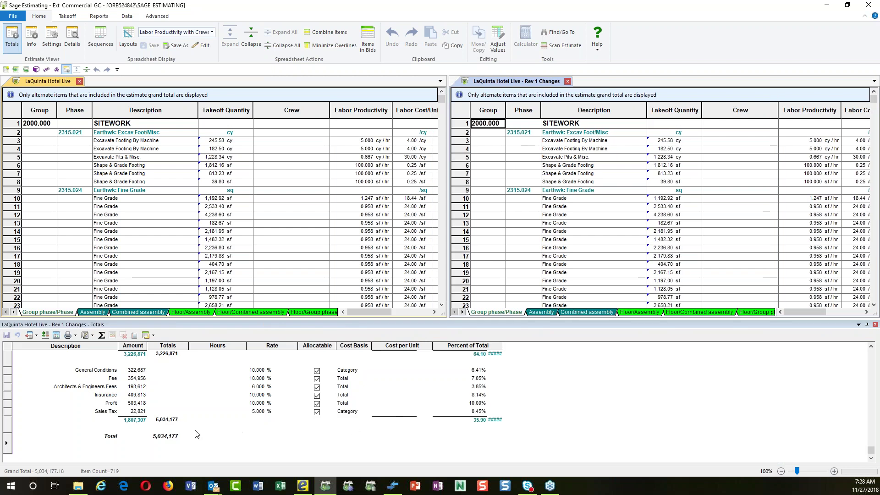
Step: Set the job size of the Rev 1 Changes estimate to 200,000 sf in its estimate information
{"action": "left_click", "coordinate": [168, 439]}
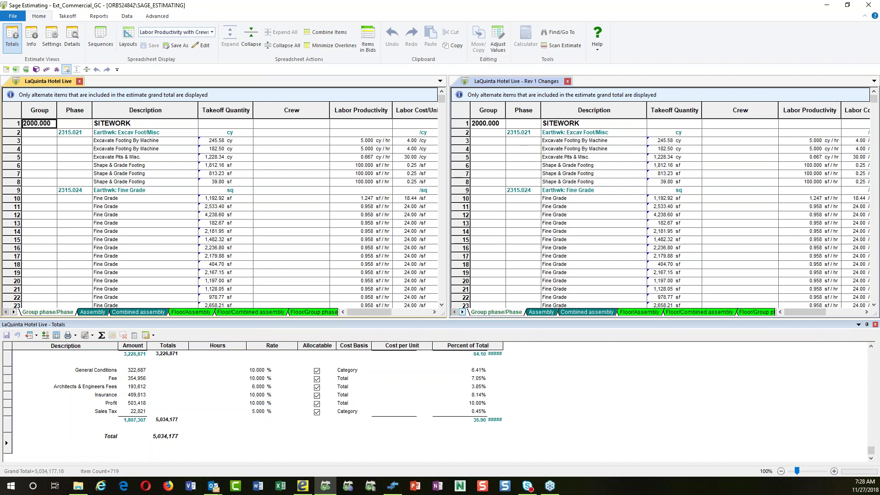
{"action": "left_click", "coordinate": [686, 83]}
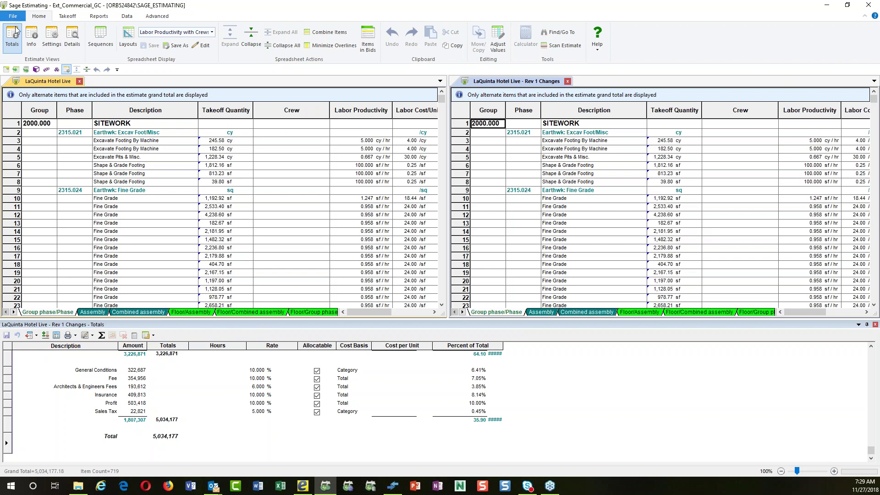
{"action": "left_click", "coordinate": [34, 44]}
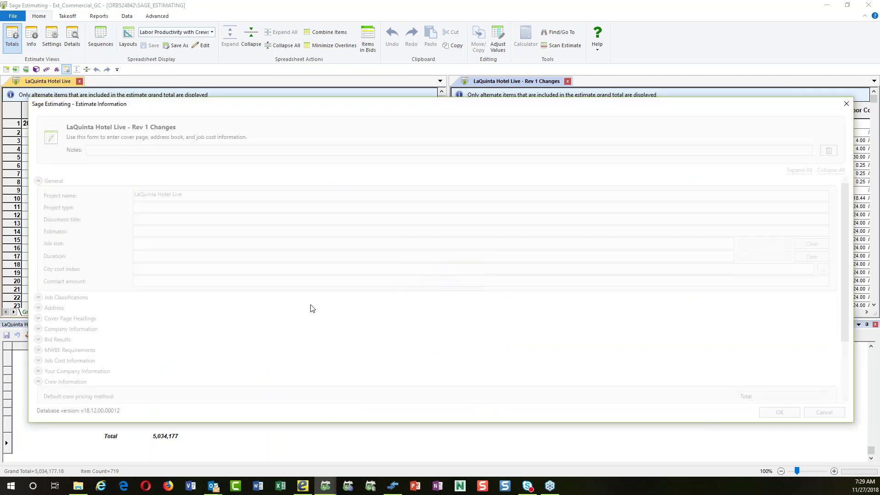
{"action": "left_click", "coordinate": [147, 244]}
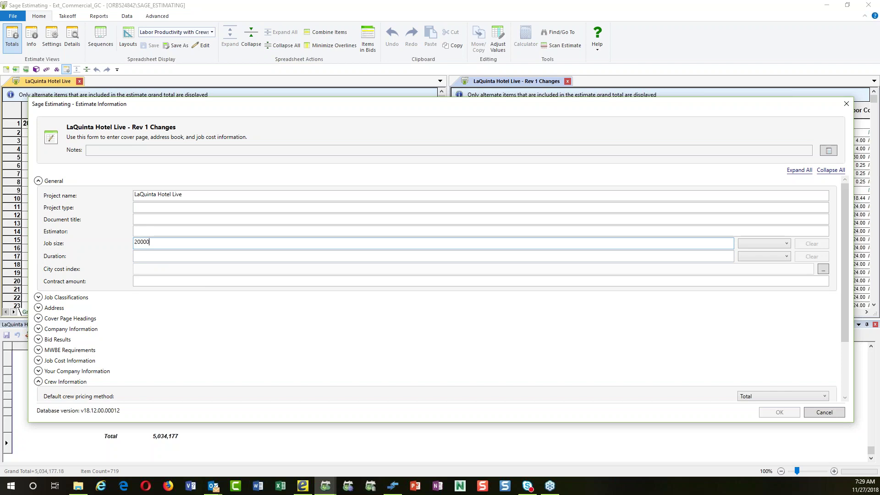
{"action": "type", "text": "200000"}
{"action": "key", "text": "Tab"}
{"action": "key", "text": "s"}
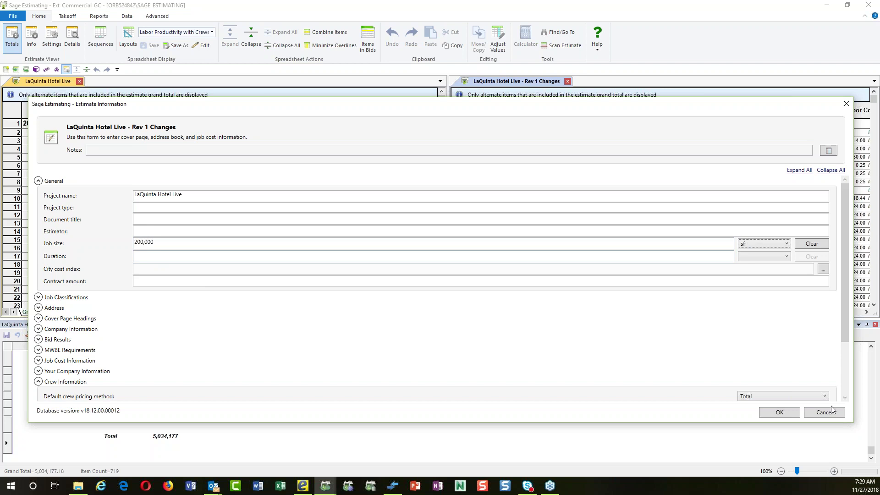
{"action": "left_click", "coordinate": [785, 414]}
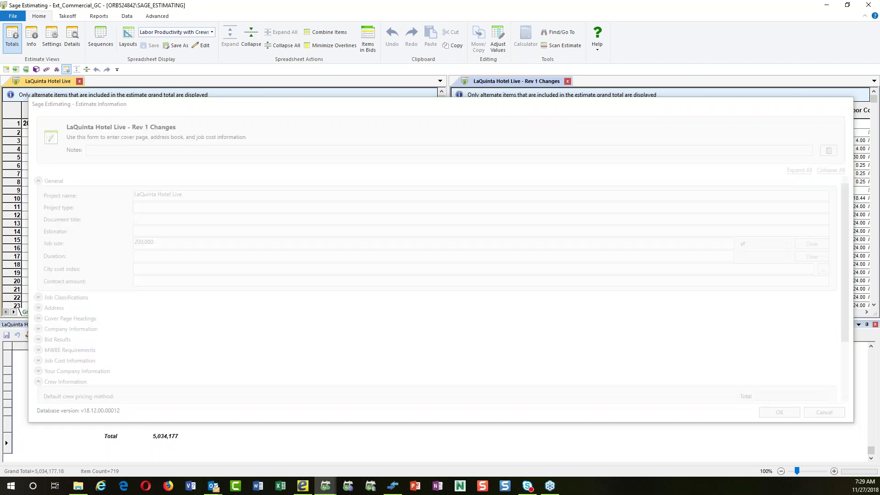
Step: Adjust the job total of the Rev 1 Changes estimate to 4,995,000 in the totals
{"action": "left_click", "coordinate": [389, 449]}
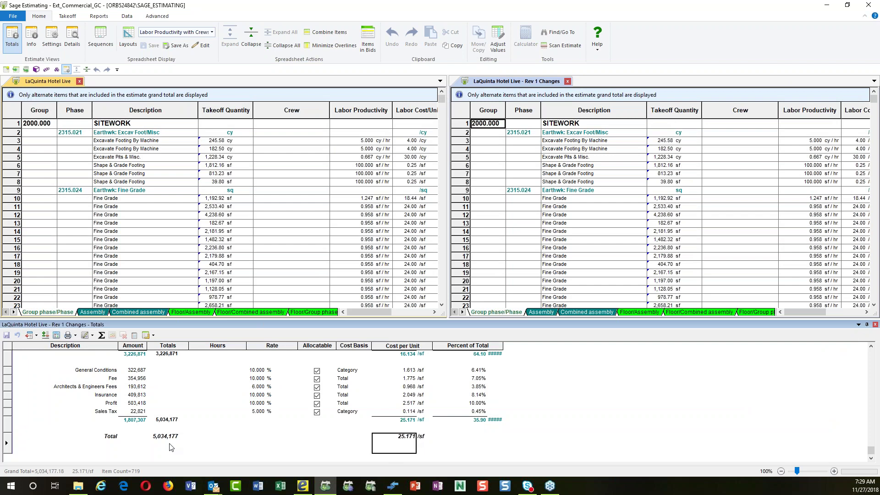
{"action": "left_click", "coordinate": [155, 441]}
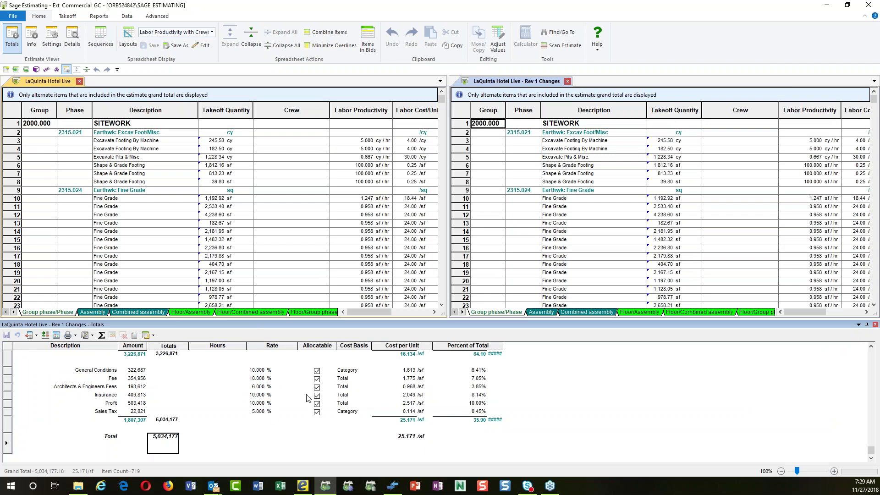
{"action": "left_click", "coordinate": [410, 443]}
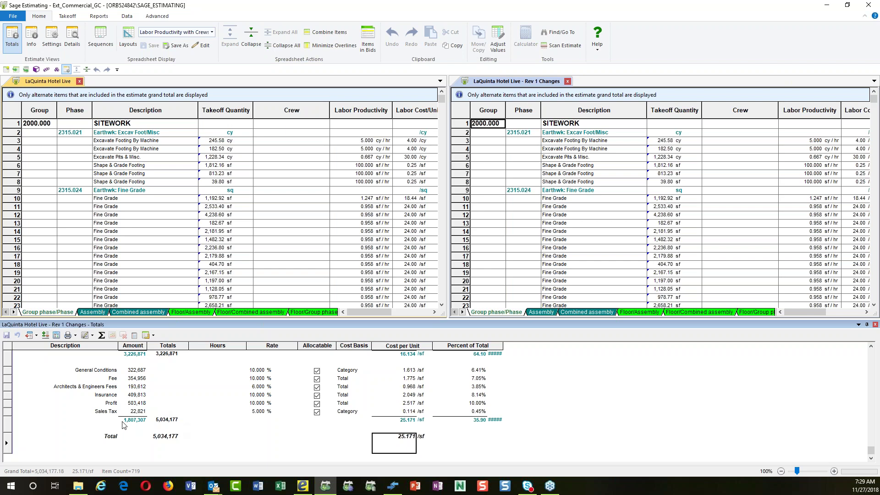
{"action": "left_click", "coordinate": [164, 439]}
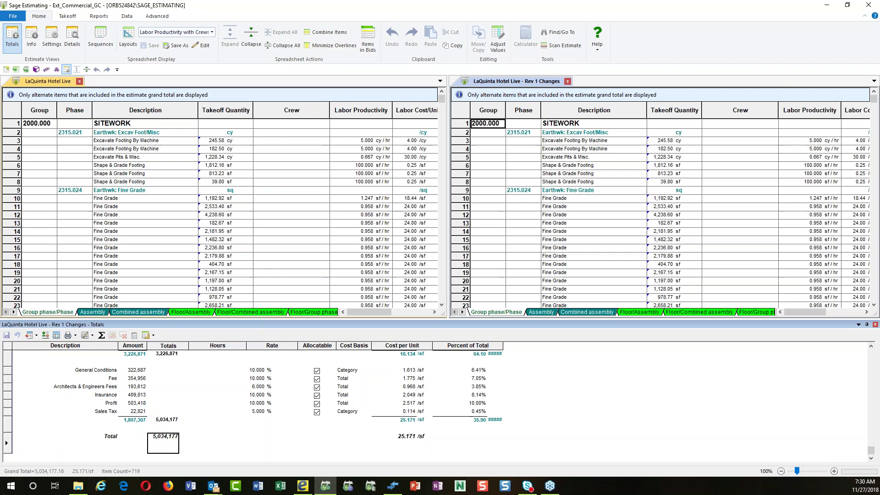
{"action": "type", "text": "49950"}
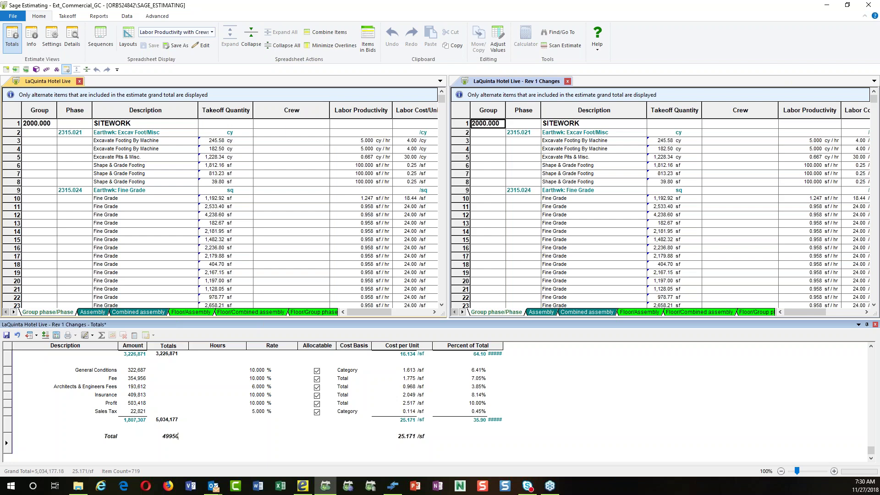
{"action": "type", "text": "00"}
{"action": "key", "text": "Return"}
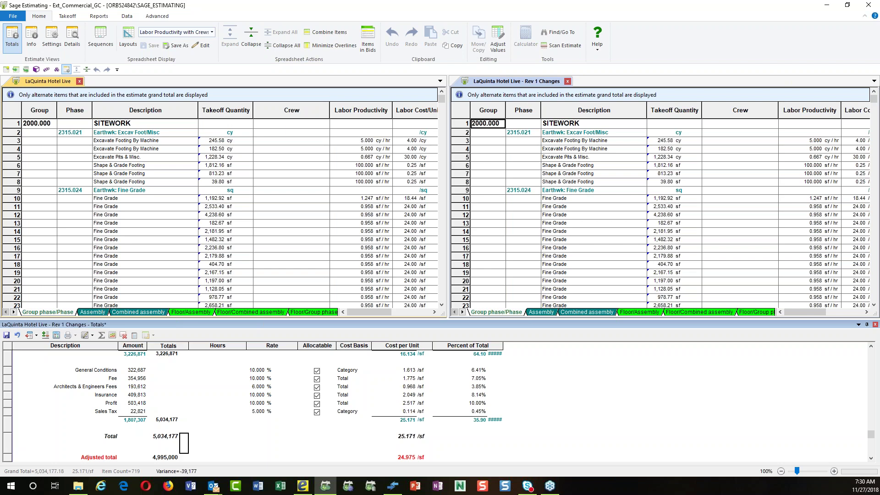
{"action": "scroll", "coordinate": [160, 455], "scroll_direction": "down", "scroll_amount": 1}
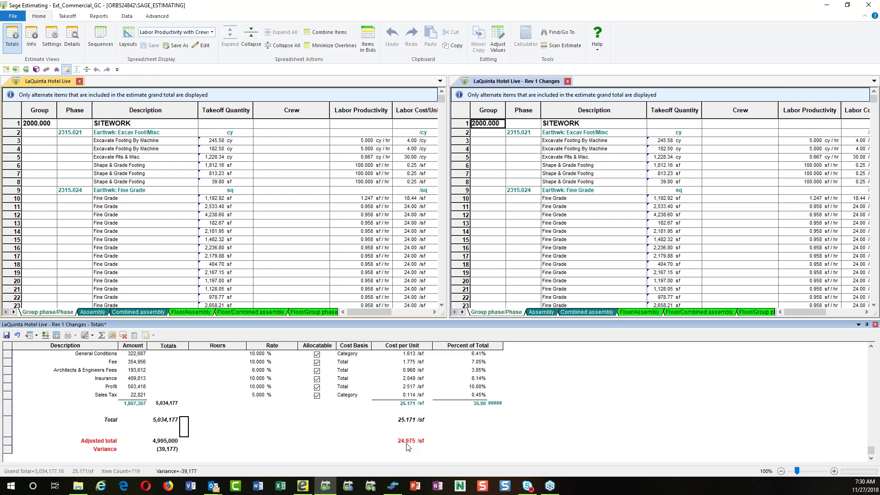
Step: Adjust the job cost per unit of the Rev 1 Changes estimate to 23.50 per sf
{"action": "left_click", "coordinate": [409, 425]}
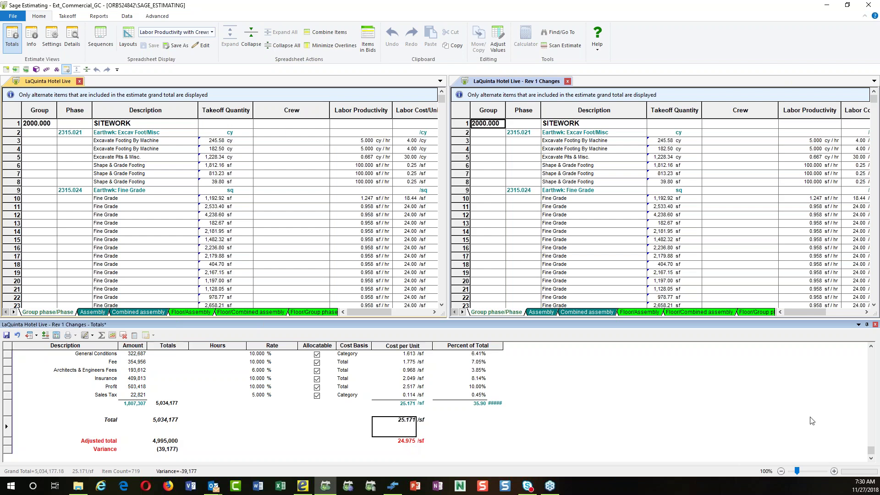
{"action": "type", "text": "23.50"}
{"action": "key", "text": "Return"}
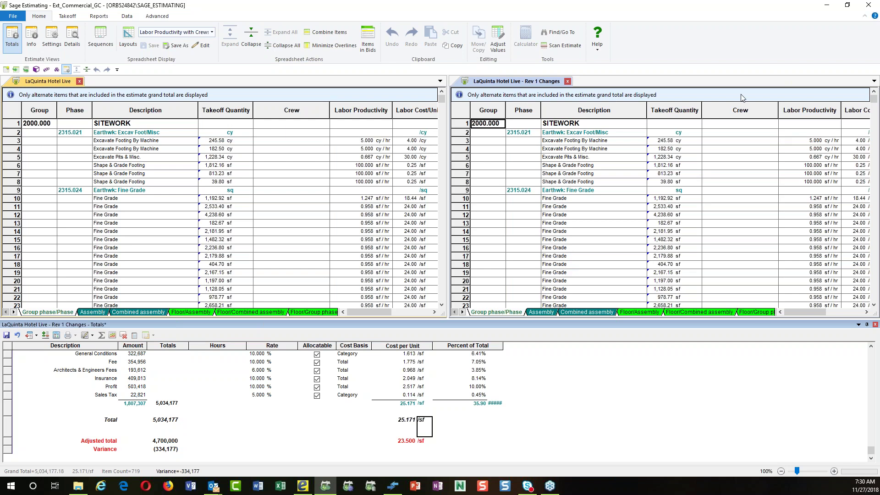
Step: Save the totals and spread the variance over the Total Amount column, adjusting selected and price linked items and skipping lump sums
{"action": "left_click_drag", "start_coordinate": [801, 309], "coordinate": [844, 310]}
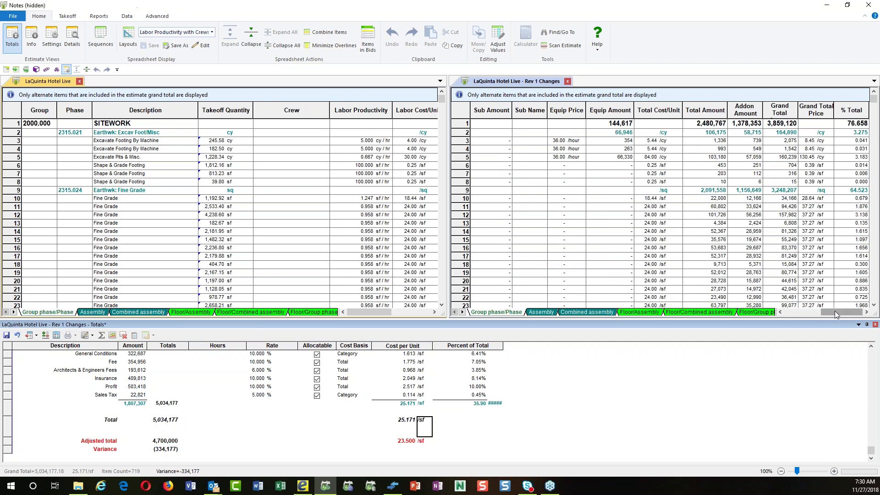
{"action": "left_click", "coordinate": [818, 313]}
{"action": "left_click_drag", "start_coordinate": [815, 314], "coordinate": [709, 280]}
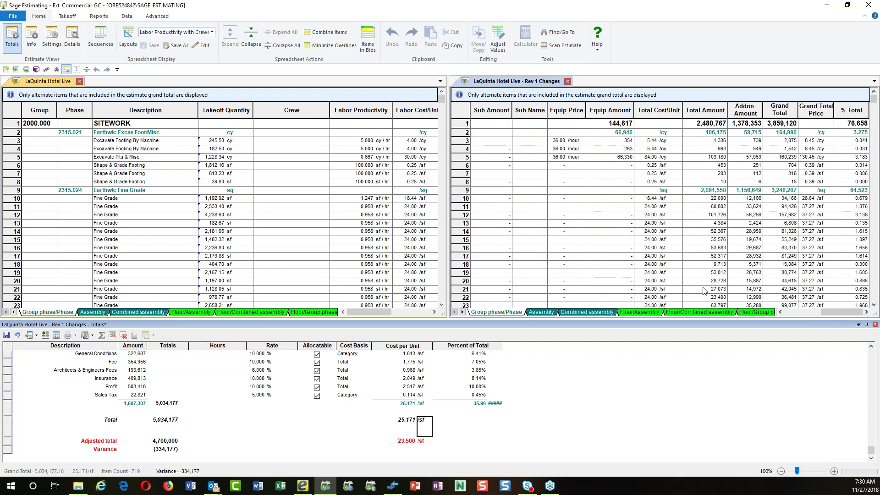
{"action": "right_click", "coordinate": [166, 443]}
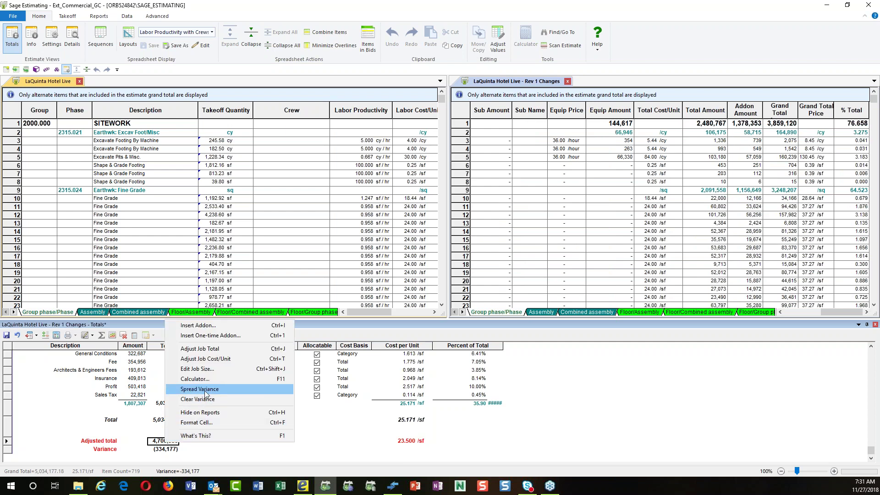
{"action": "left_click", "coordinate": [205, 389]}
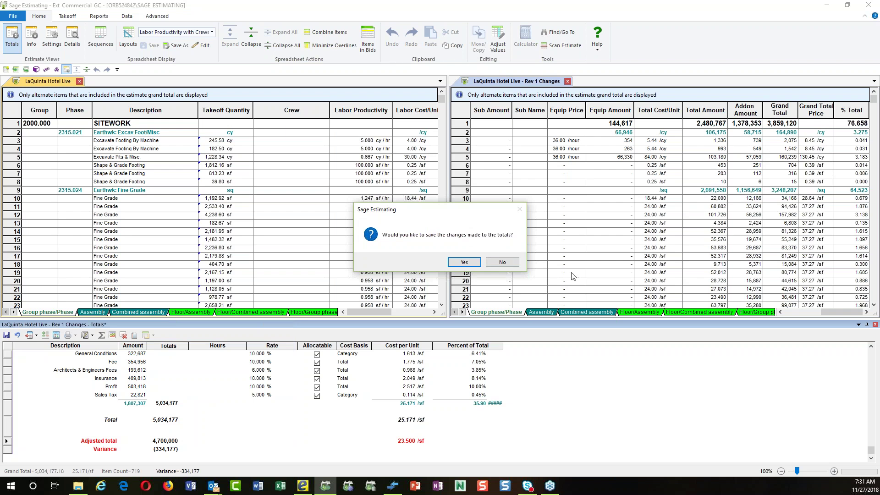
{"action": "left_click", "coordinate": [464, 262]}
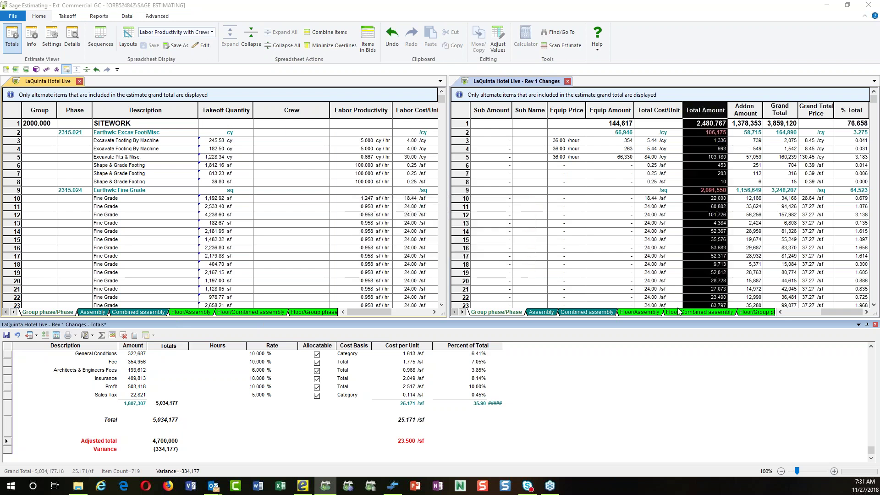
{"action": "left_click_drag", "start_coordinate": [735, 145], "coordinate": [569, 135]}
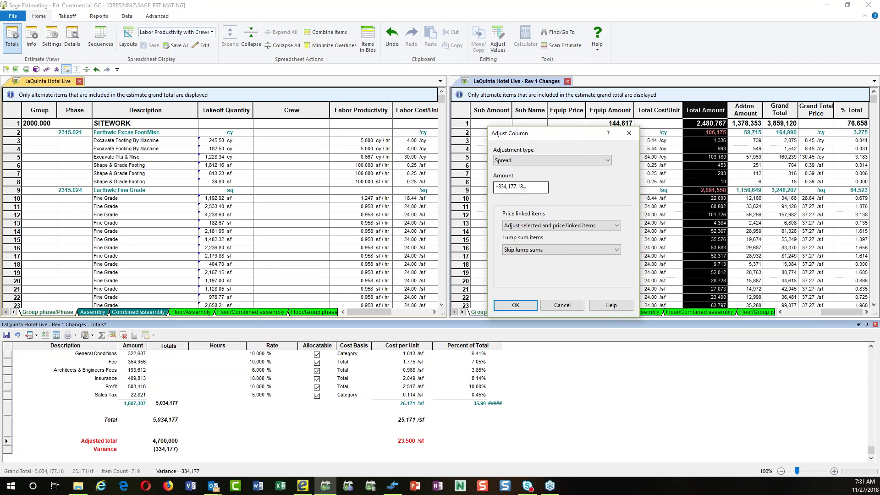
{"action": "left_click", "coordinate": [522, 305]}
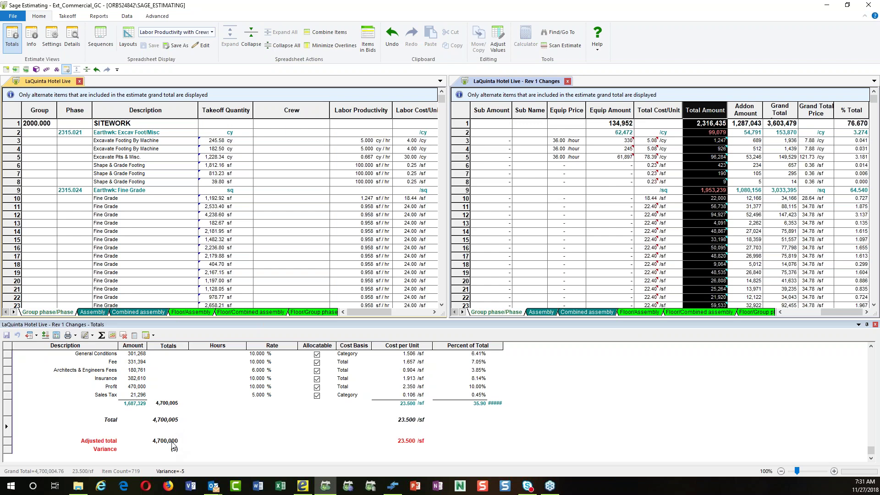
Step: Clear the remaining variance from the Rev 1 Changes totals and save the totals
{"action": "right_click", "coordinate": [173, 446]}
{"action": "left_click", "coordinate": [220, 399]}
{"action": "left_click", "coordinate": [409, 423]}
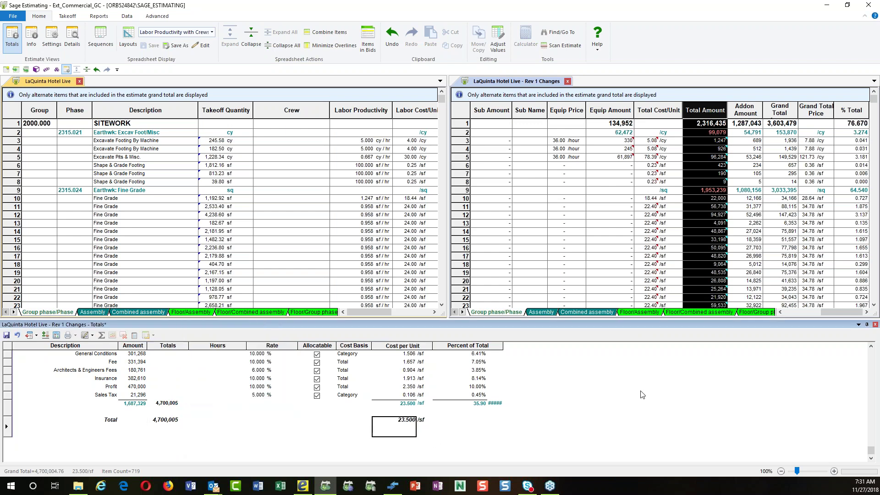
{"action": "left_click", "coordinate": [726, 223]}
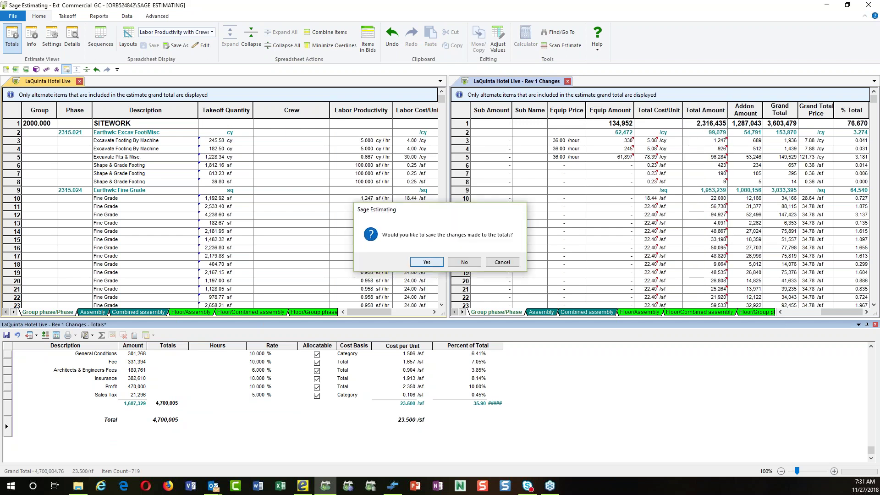
{"action": "left_click", "coordinate": [426, 262]}
Step: Compare the Sitework total and addon amounts of the original and revised estimates, and inspect the adjustment marks on the Fine Grade items
{"action": "left_click_drag", "start_coordinate": [357, 315], "coordinate": [397, 315]}
{"action": "left_click", "coordinate": [696, 126]}
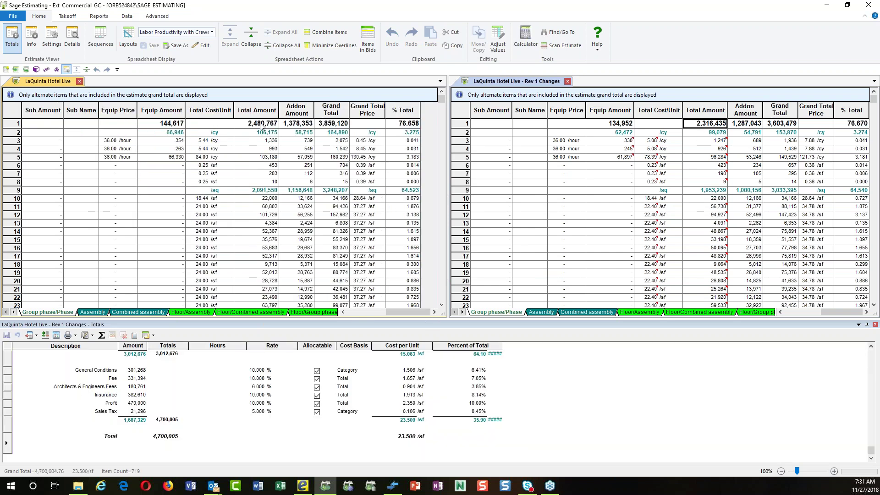
{"action": "left_click", "coordinate": [259, 126]}
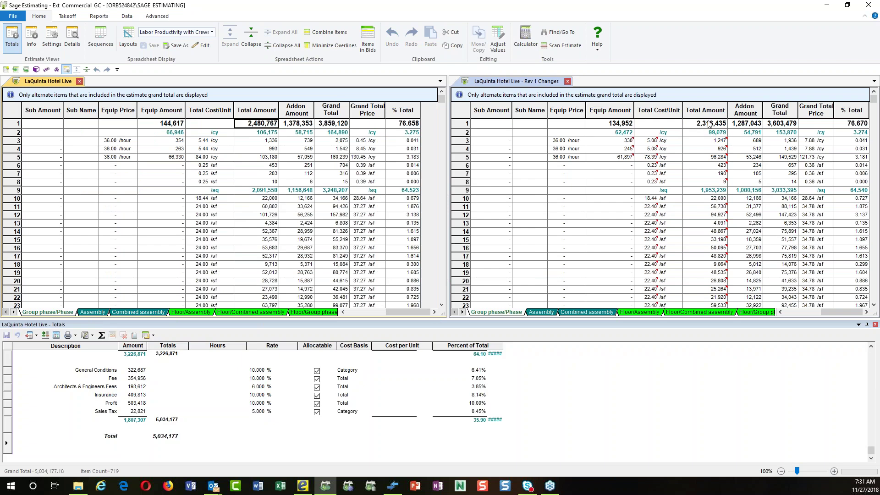
{"action": "left_click", "coordinate": [298, 124]}
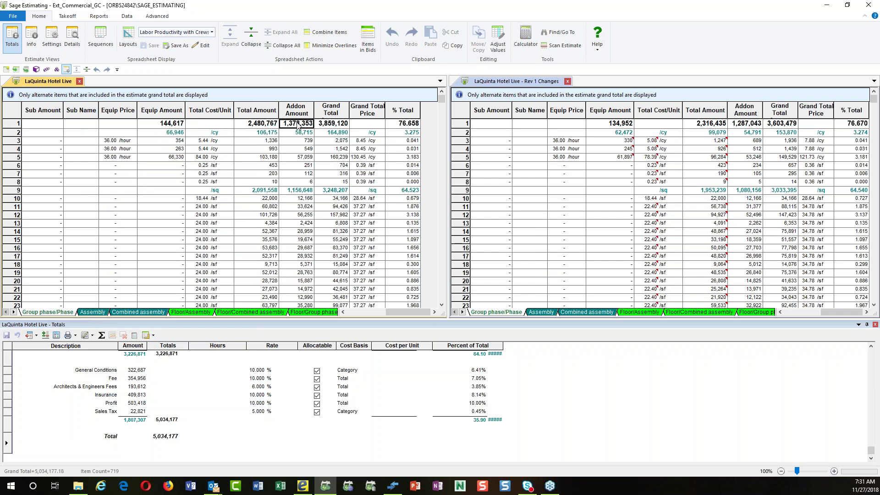
{"action": "left_click", "coordinate": [753, 125]}
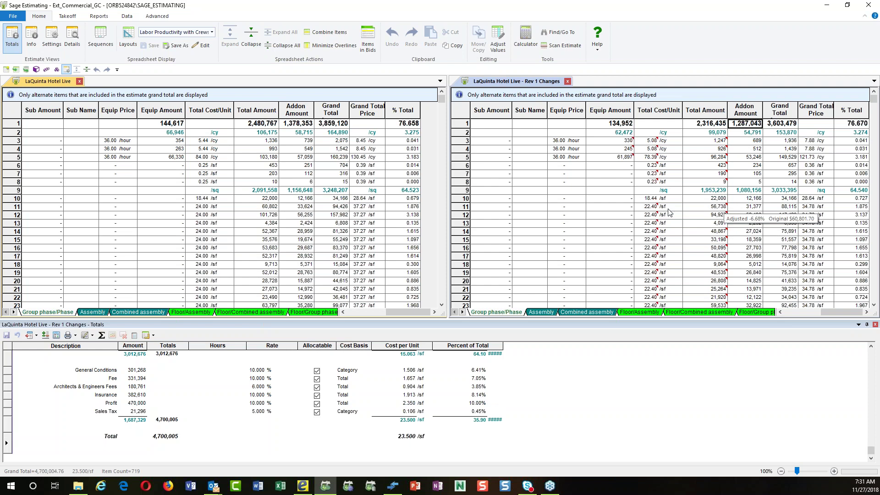
{"action": "mouse_move", "coordinate": [647, 209]}
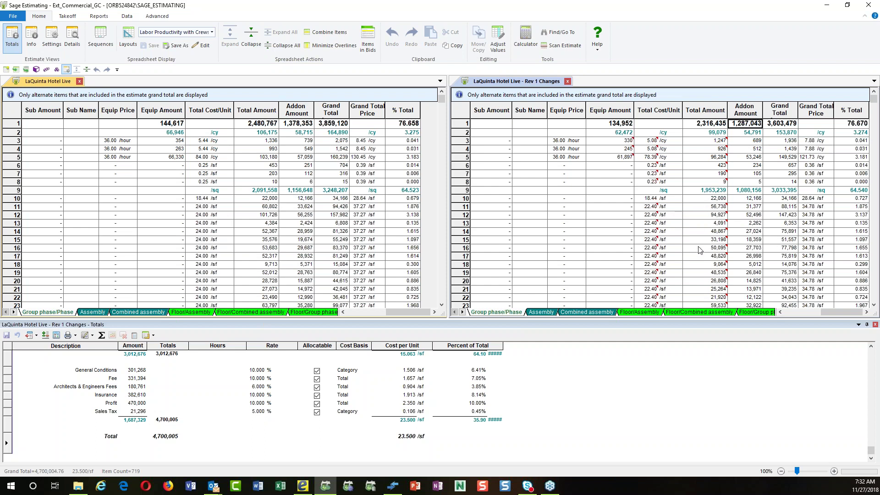
{"action": "mouse_move", "coordinate": [702, 244]}
Step: Display both the original and the Rev 1 Changes estimates in the Assembly sequence
{"action": "left_click", "coordinate": [99, 18]}
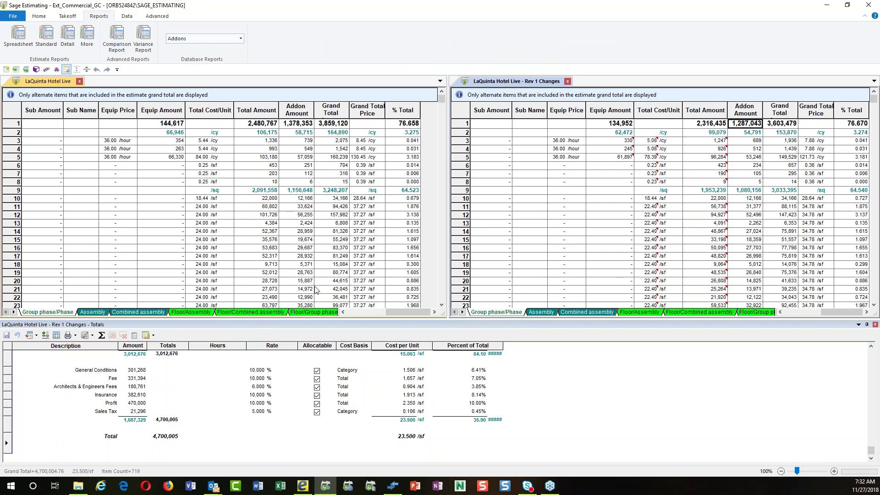
{"action": "left_click", "coordinate": [91, 312]}
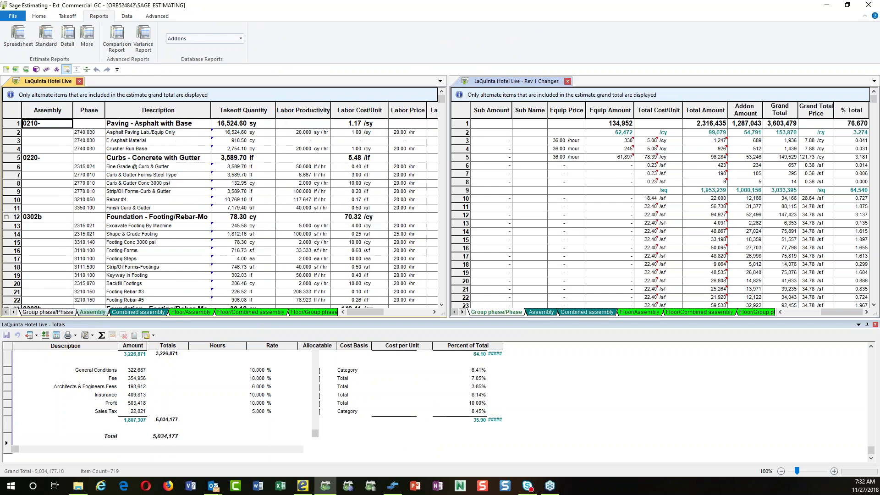
{"action": "left_click", "coordinate": [541, 312]}
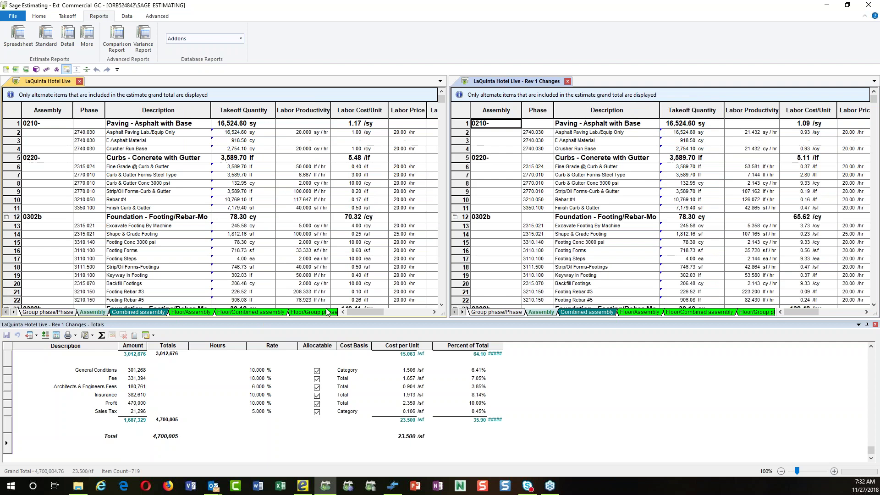
Step: Display the original LaQuinta Hotel Live estimate in the Estimator/Assembly sequence
{"action": "left_click", "coordinate": [434, 312]}
{"action": "left_click", "coordinate": [434, 311]}
{"action": "left_click", "coordinate": [434, 312]}
{"action": "left_click", "coordinate": [434, 312]}
{"action": "left_click", "coordinate": [434, 312]}
{"action": "left_click", "coordinate": [434, 312]}
{"action": "left_click", "coordinate": [434, 312]}
{"action": "left_click_drag", "start_coordinate": [404, 311], "coordinate": [105, 315]}
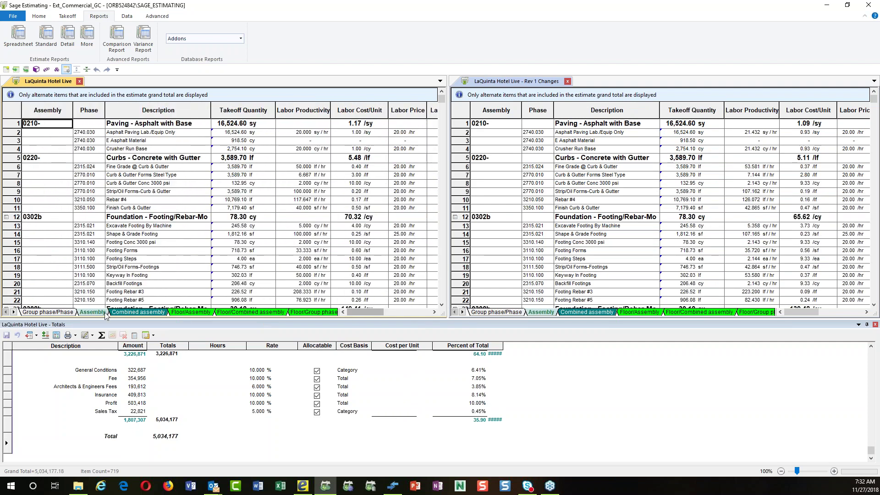
{"action": "left_click", "coordinate": [14, 312]}
{"action": "left_click", "coordinate": [14, 312]}
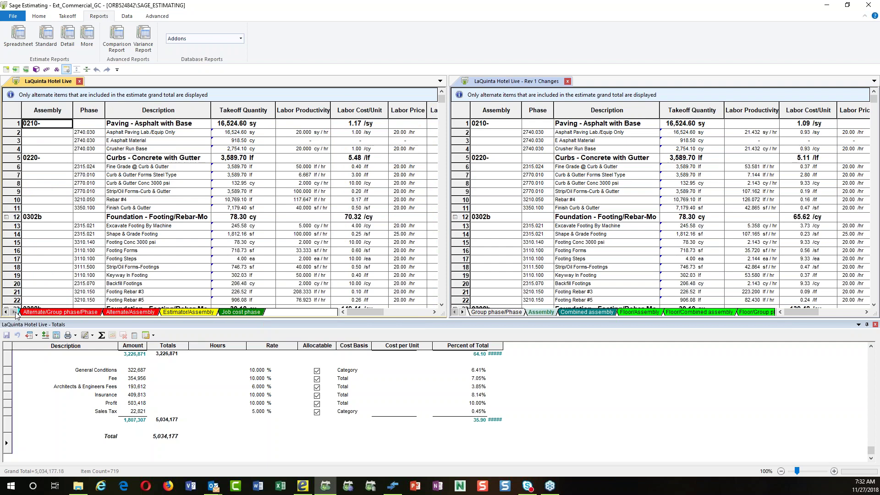
{"action": "left_click", "coordinate": [188, 312]}
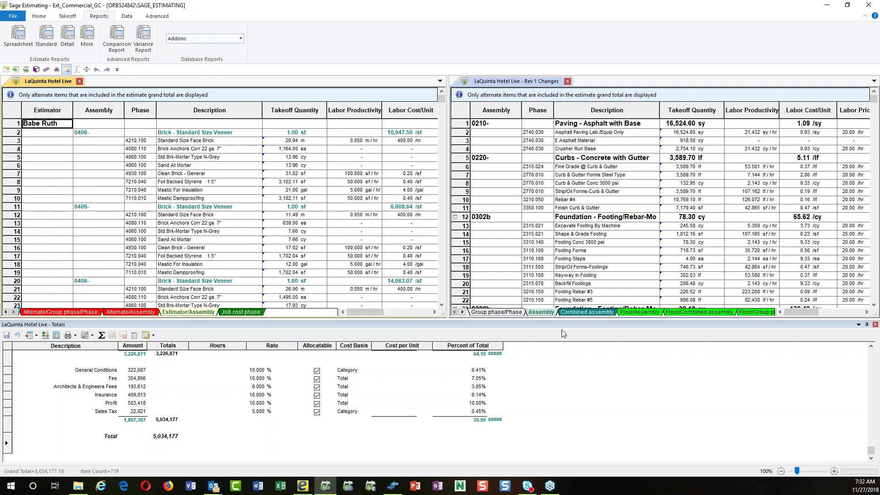
Step: Display the Rev 1 Changes estimate in the Estimator/Assembly sequence
{"action": "left_click", "coordinate": [462, 312]}
{"action": "left_click", "coordinate": [462, 311]}
{"action": "left_click", "coordinate": [462, 312]}
{"action": "left_click", "coordinate": [462, 312]}
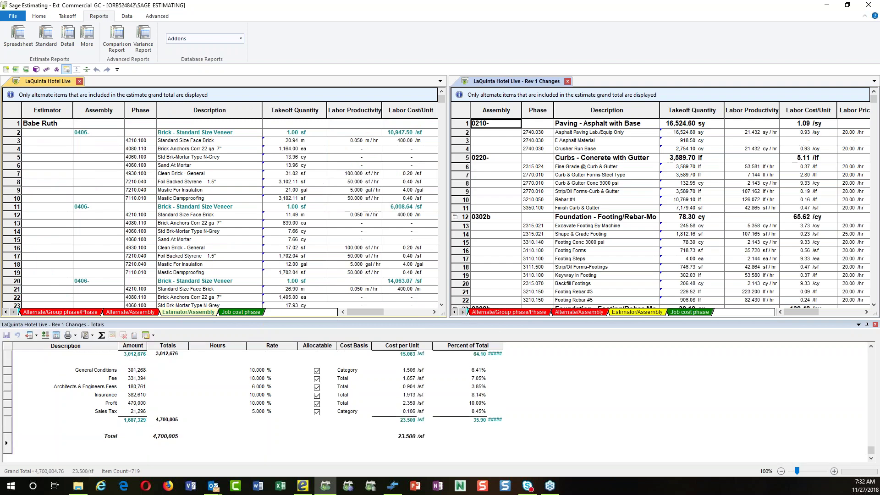
{"action": "left_click", "coordinate": [636, 312]}
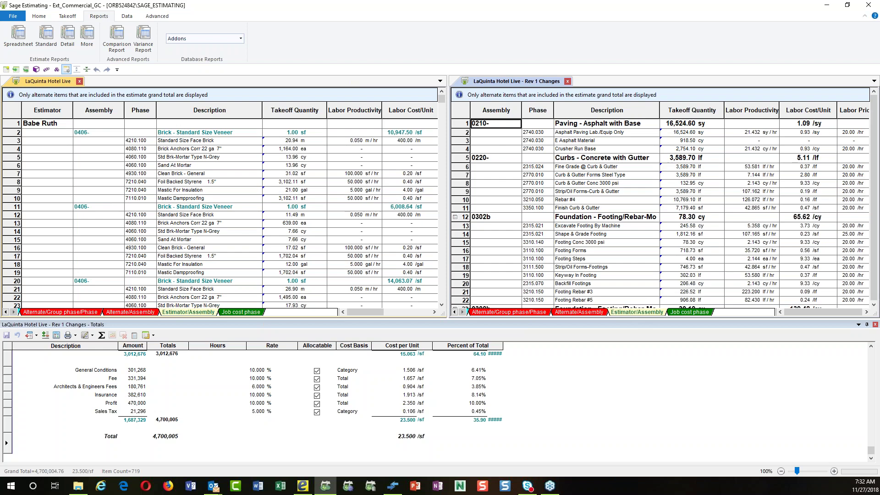
Step: Collapse both the Rev 1 Changes and the original estimate to the estimator level
{"action": "right_click", "coordinate": [40, 17]}
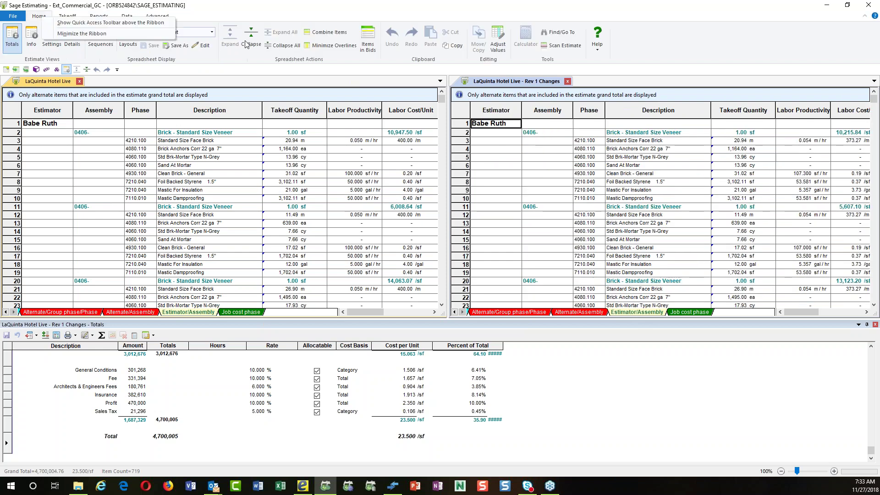
{"action": "left_click", "coordinate": [251, 45]}
{"action": "left_click", "coordinate": [251, 45]}
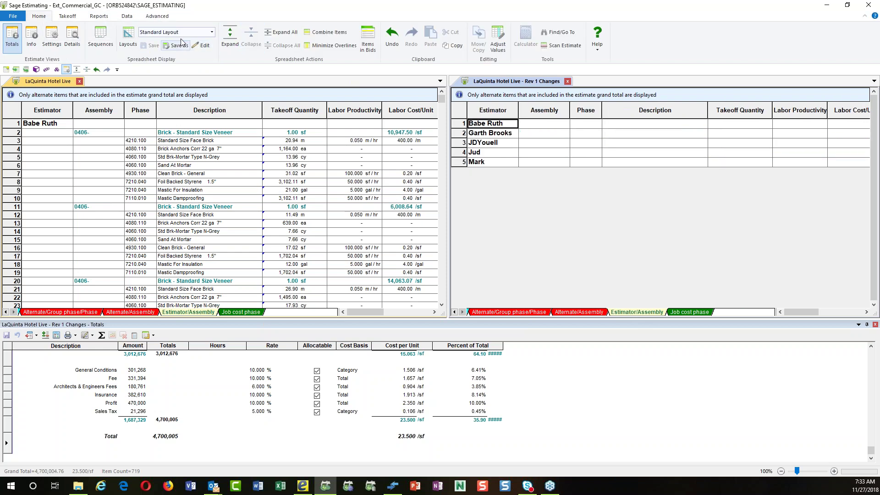
{"action": "left_click", "coordinate": [186, 95]}
{"action": "left_click", "coordinate": [251, 38]}
{"action": "left_click", "coordinate": [251, 39]}
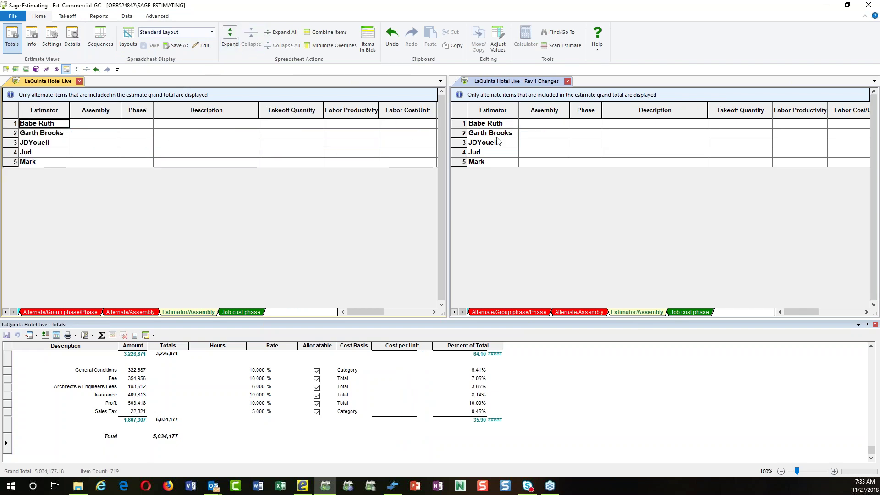
Step: Compare the third estimator's S.O.G. - Interior Slab-Moderate labor costs in both estimates, expanding the first assembly to its items
{"action": "double_click", "coordinate": [36, 144]}
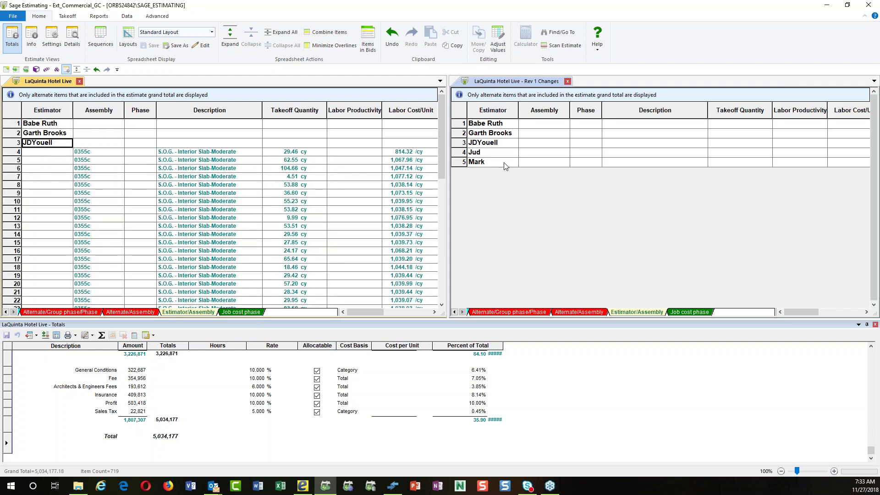
{"action": "double_click", "coordinate": [500, 144]}
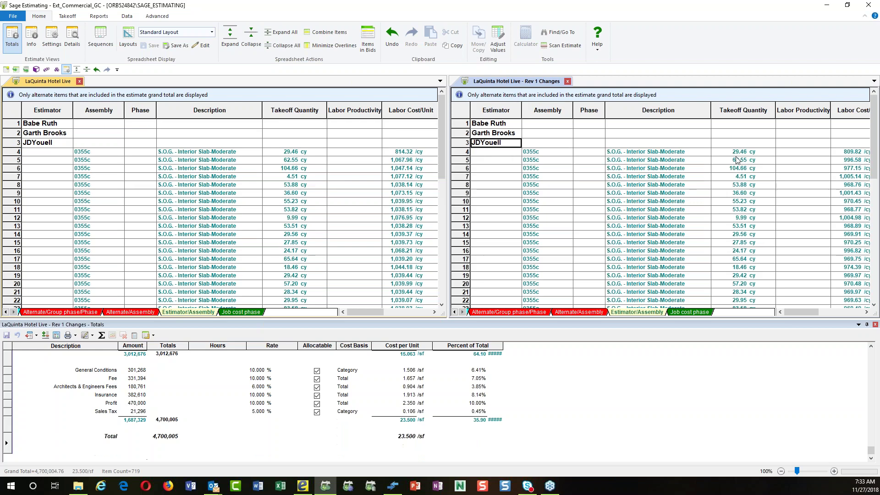
{"action": "left_click", "coordinate": [849, 152]}
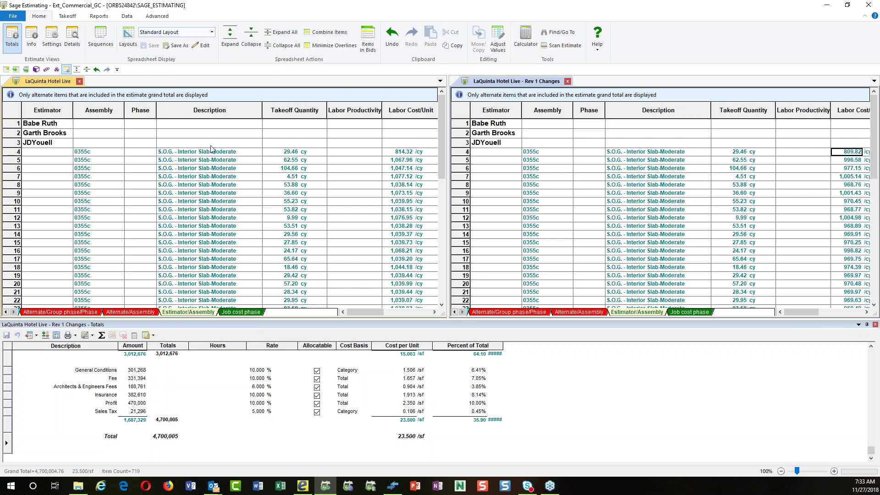
{"action": "left_click", "coordinate": [101, 19]}
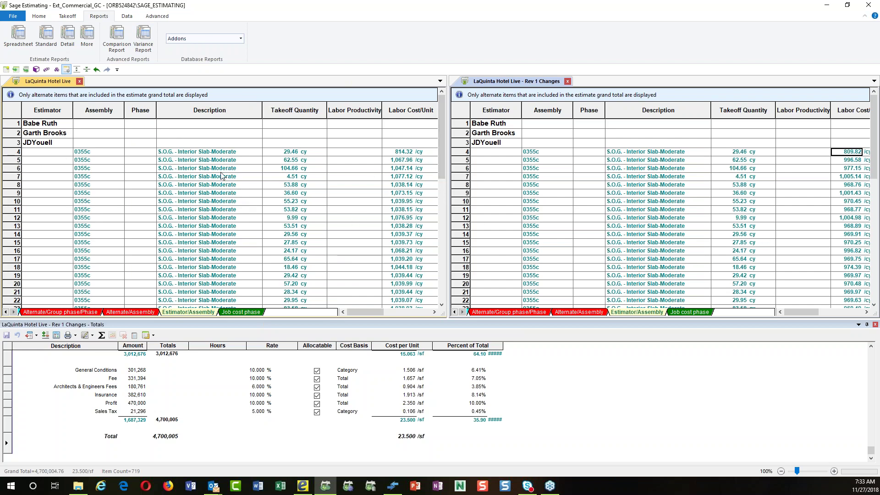
{"action": "double_click", "coordinate": [184, 153]}
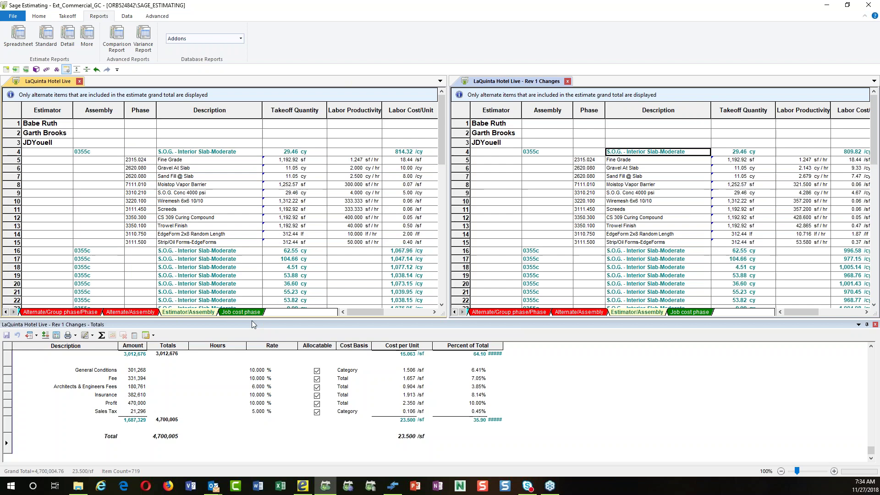
Step: Display both estimates in the Job cost phase sequence, collapsed to the job cost phase level
{"action": "left_click", "coordinate": [243, 312]}
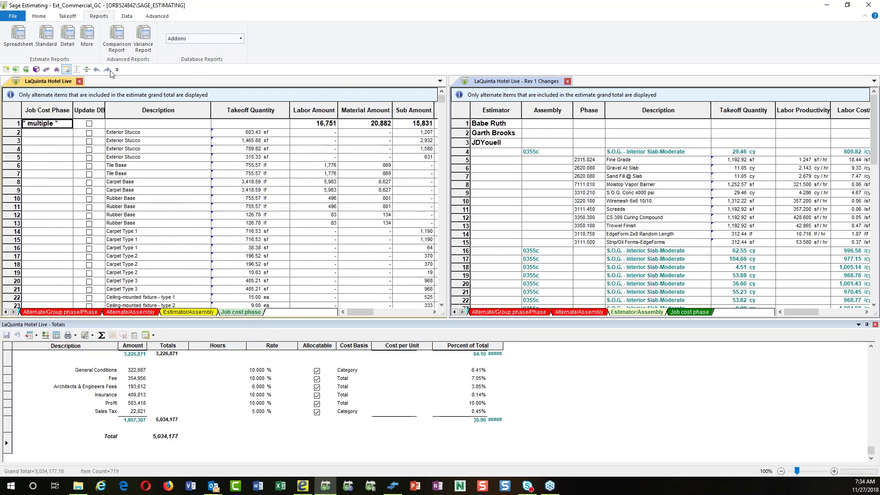
{"action": "left_click", "coordinate": [43, 17]}
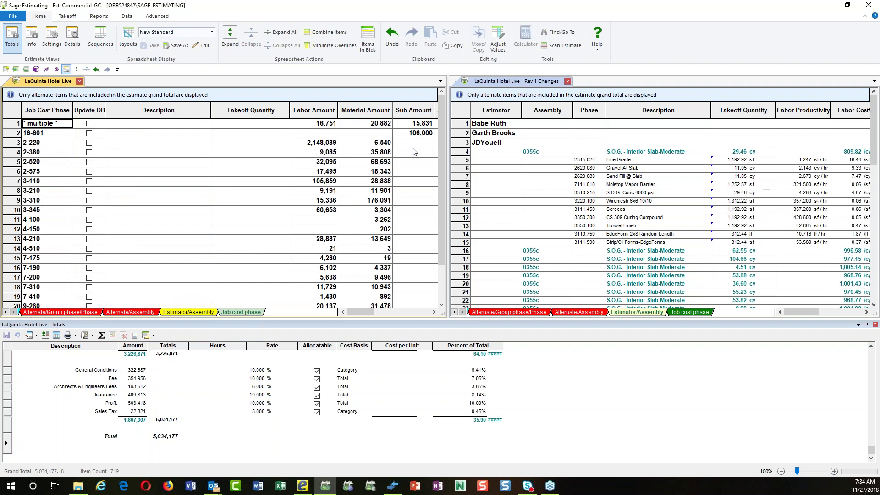
{"action": "left_click", "coordinate": [322, 144]}
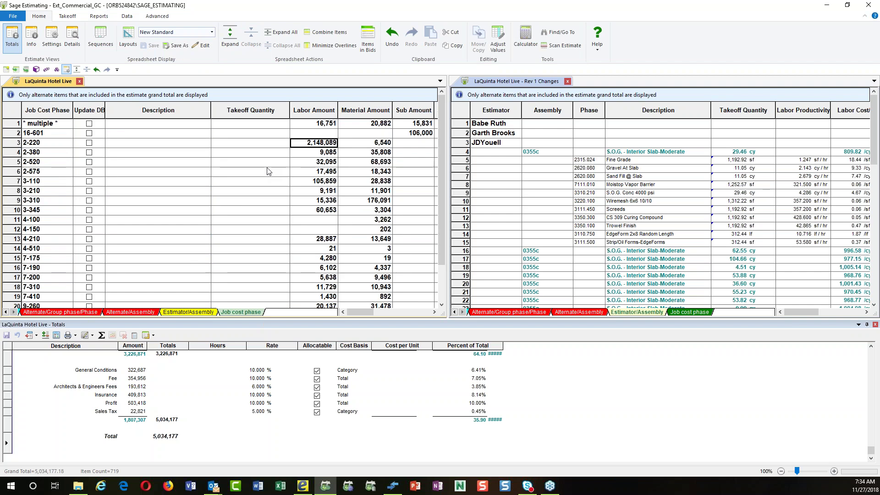
{"action": "left_click", "coordinate": [669, 111]}
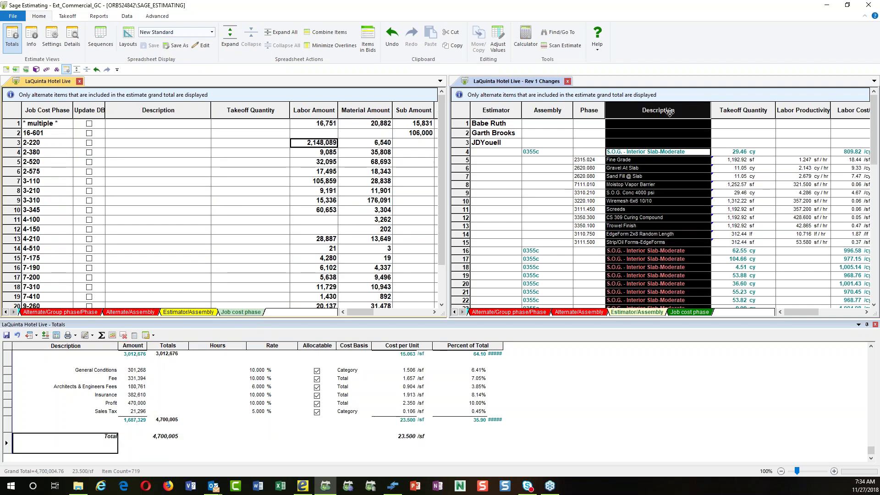
{"action": "left_click", "coordinate": [688, 312]}
{"action": "left_click", "coordinate": [251, 37]}
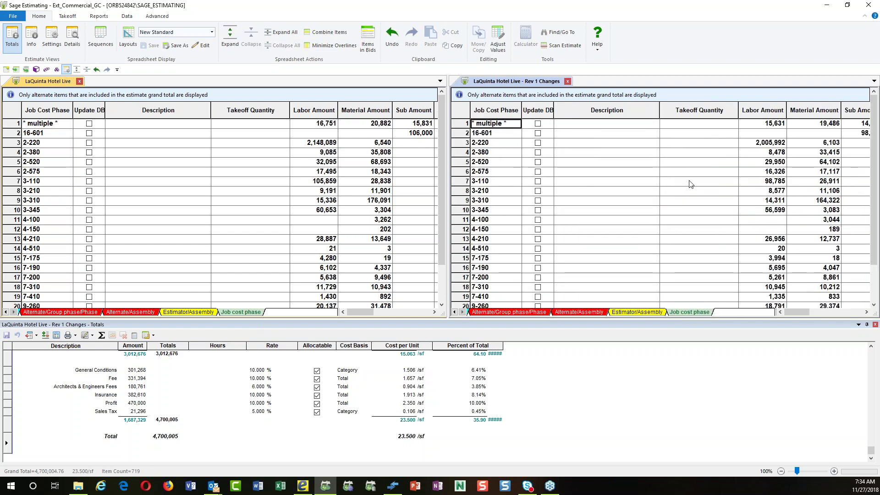
Step: Compare the labor amount of job cost phase 2-220 in both estimates and check the Rev 1 Changes grand total
{"action": "left_click", "coordinate": [769, 143]}
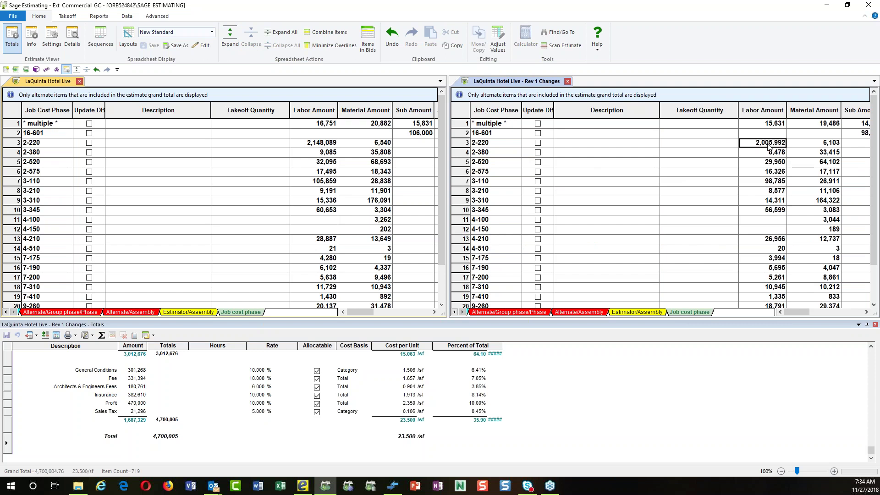
{"action": "left_click", "coordinate": [315, 146]}
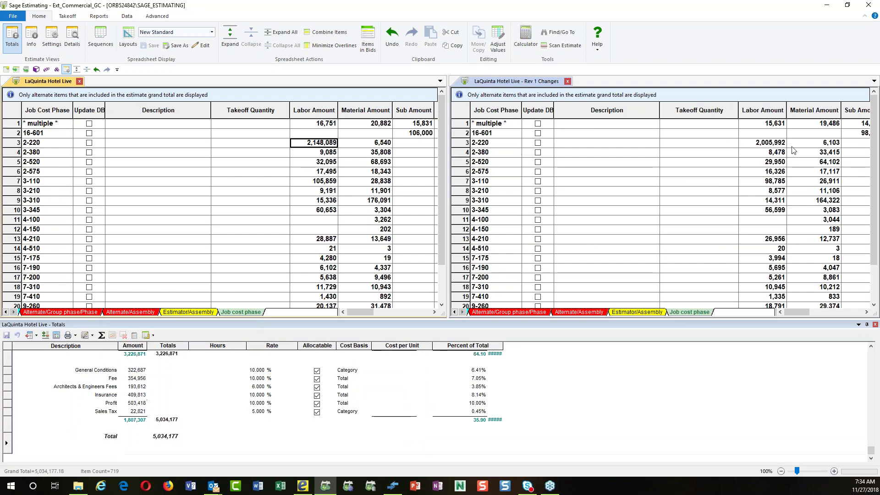
{"action": "left_click", "coordinate": [758, 144]}
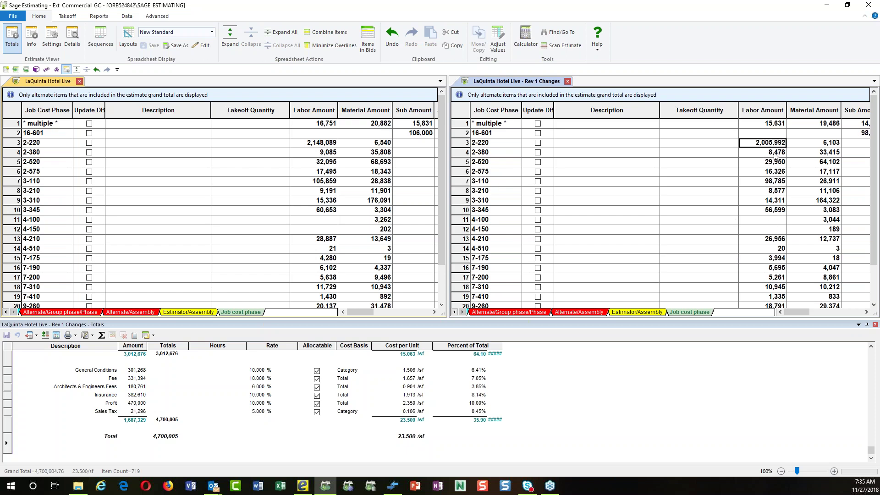
{"action": "left_click", "coordinate": [785, 259]}
{"action": "right_click", "coordinate": [786, 262]}
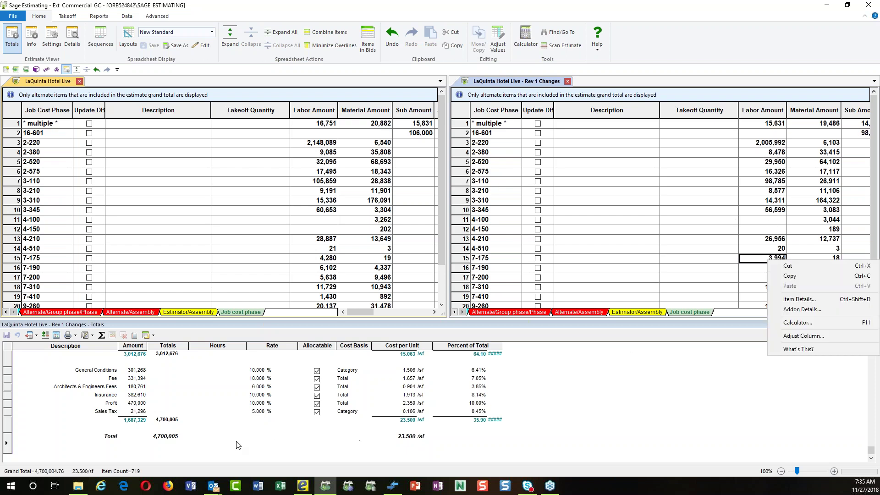
{"action": "left_click", "coordinate": [160, 441]}
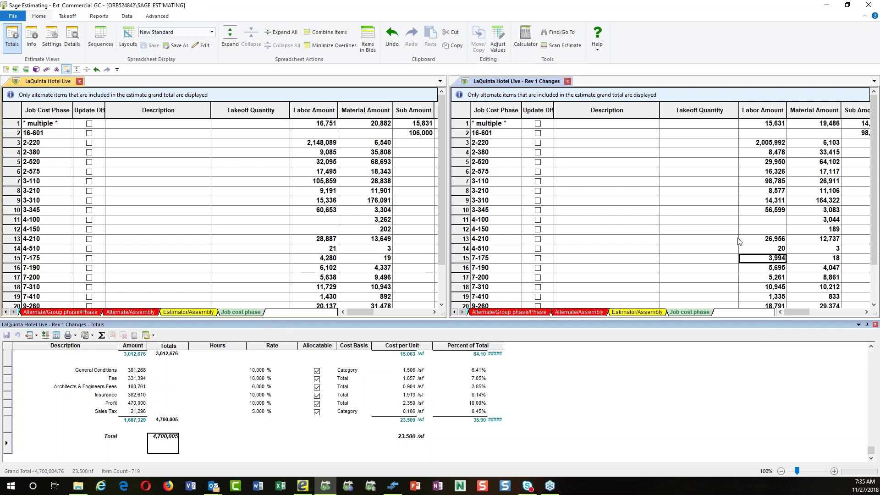
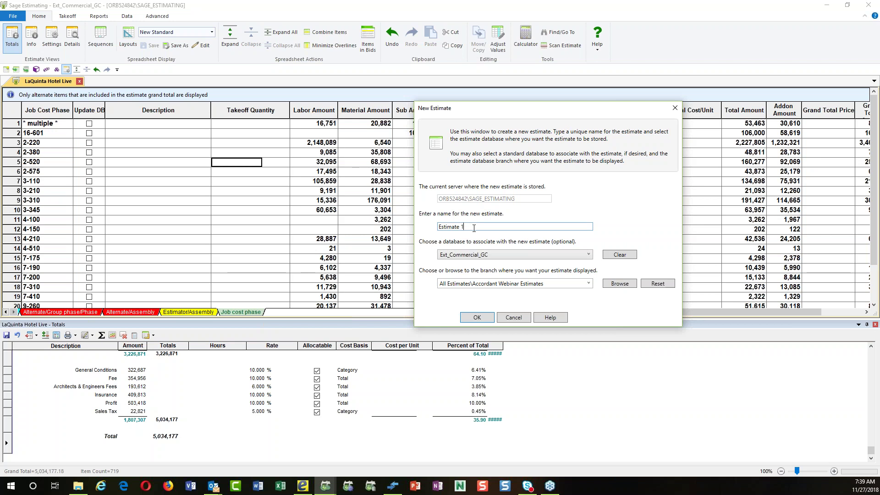
Step: Create a new estimate named "Chnage order #1" and accept its estimate information
{"action": "type", "text": "Chnage order #1"}
{"action": "key", "text": "Return"}
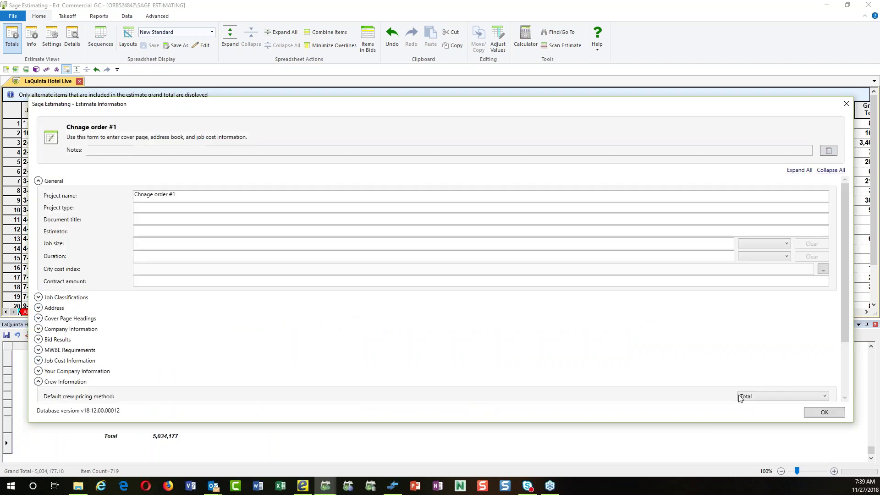
{"action": "left_click", "coordinate": [812, 410]}
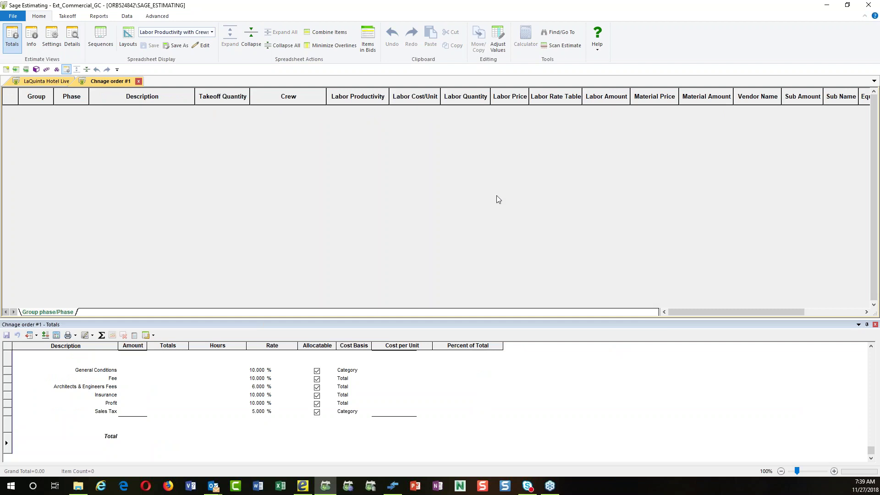
Step: Display the LaQuinta Hotel Live estimate in the Assembly sequence, collapsed to the assembly level
{"action": "left_click", "coordinate": [46, 84]}
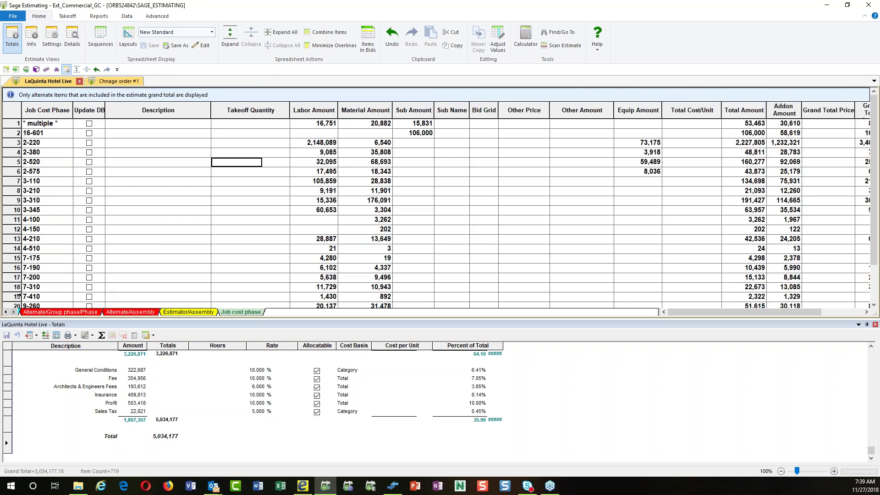
{"action": "left_click", "coordinate": [6, 312]}
{"action": "left_click", "coordinate": [6, 312]}
{"action": "left_click", "coordinate": [6, 312]}
{"action": "left_click", "coordinate": [5, 312]}
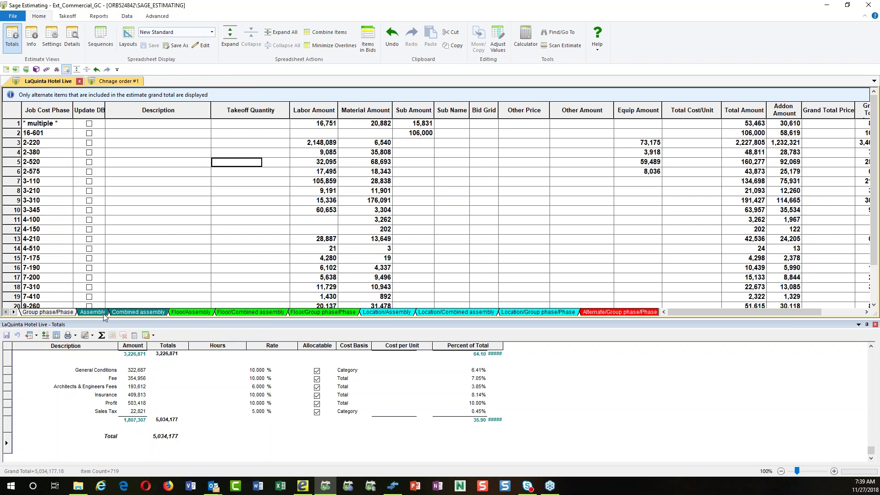
{"action": "left_click", "coordinate": [93, 312]}
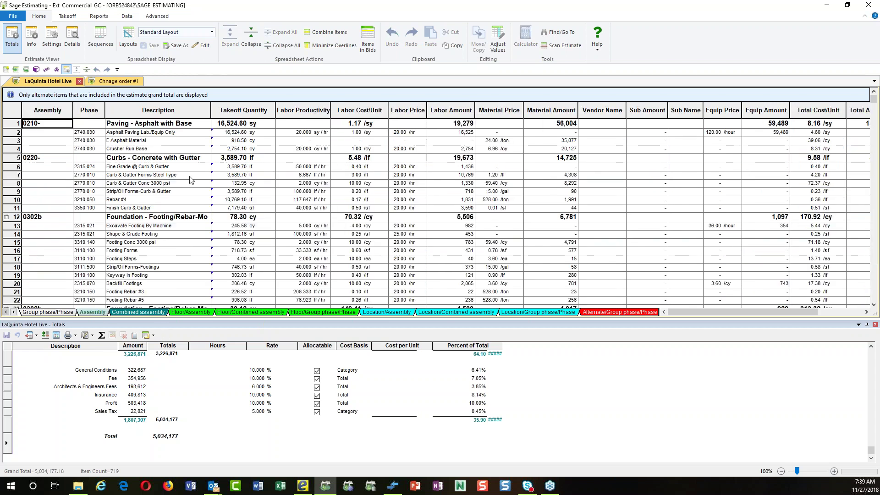
{"action": "scroll", "coordinate": [190, 180], "scroll_direction": "down", "scroll_amount": 6}
{"action": "scroll", "coordinate": [190, 182], "scroll_direction": "up", "scroll_amount": 6}
{"action": "left_click", "coordinate": [252, 45]}
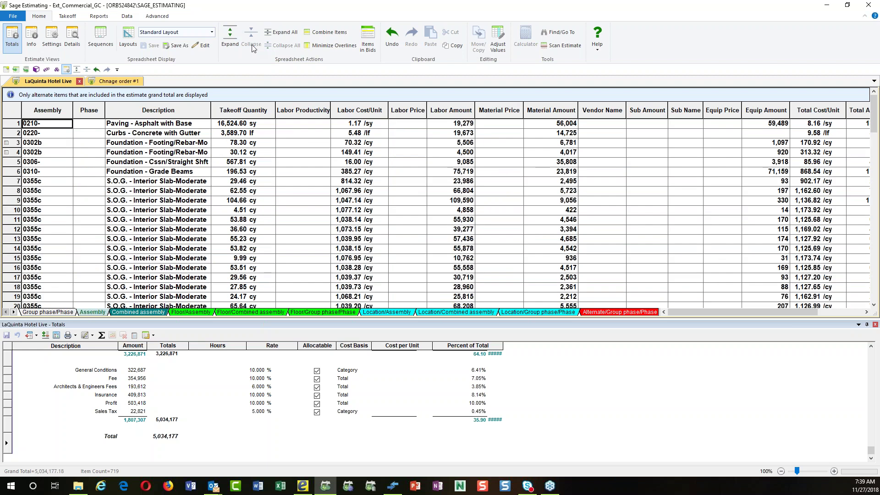
Step: Find the wall assemblies in LaQuinta Hotel Live and place the Chnage order #1 estimate side by side with it
{"action": "scroll", "coordinate": [157, 211], "scroll_direction": "down", "scroll_amount": 20}
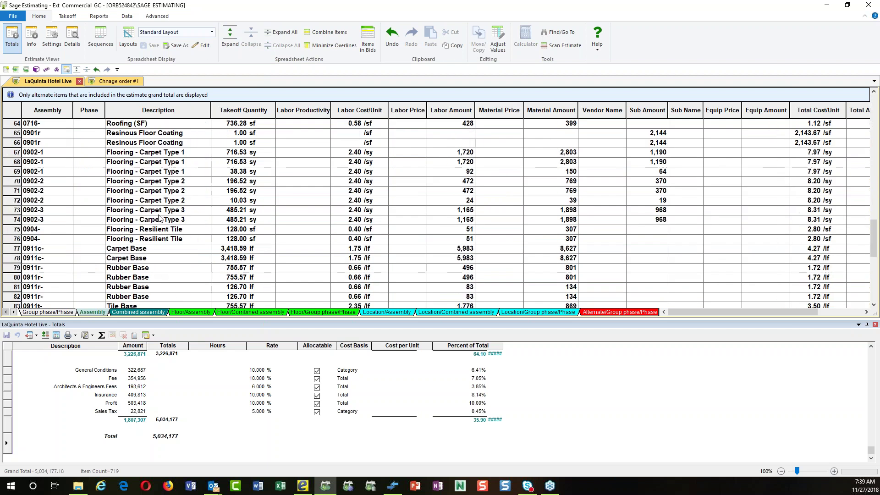
{"action": "scroll", "coordinate": [159, 219], "scroll_direction": "up", "scroll_amount": 2}
{"action": "scroll", "coordinate": [218, 199], "scroll_direction": "up", "scroll_amount": 1}
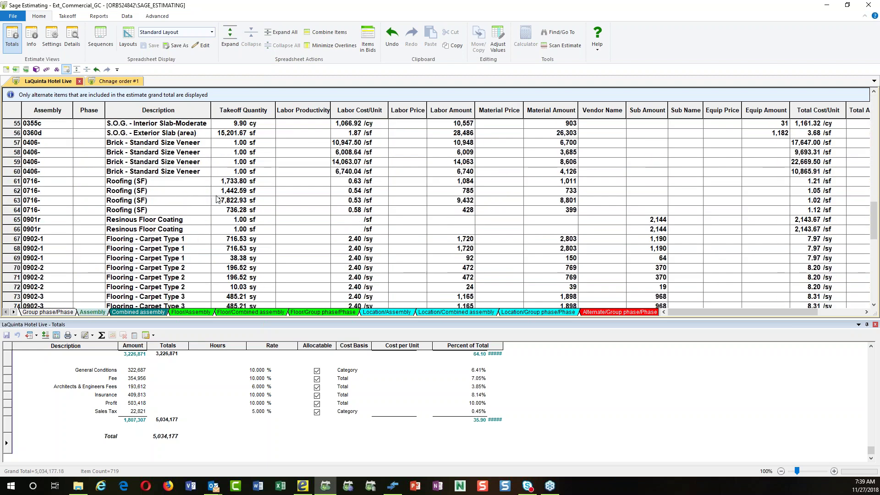
{"action": "scroll", "coordinate": [216, 200], "scroll_direction": "down", "scroll_amount": 4}
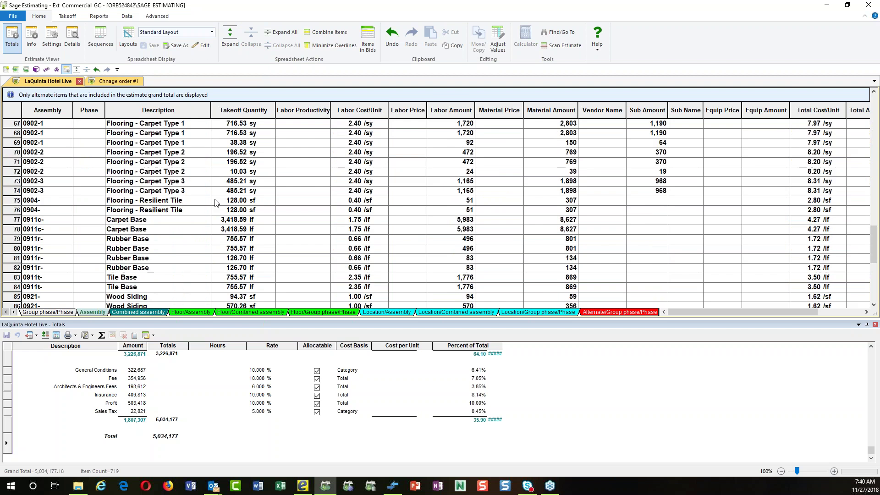
{"action": "scroll", "coordinate": [216, 203], "scroll_direction": "down", "scroll_amount": 4}
{"action": "scroll", "coordinate": [216, 204], "scroll_direction": "down", "scroll_amount": 1}
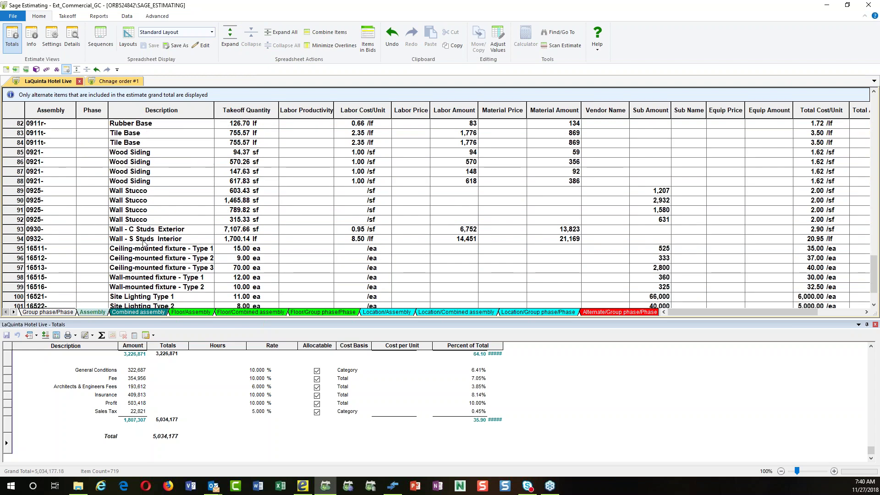
{"action": "left_click", "coordinate": [118, 81]}
{"action": "left_click", "coordinate": [243, 150]}
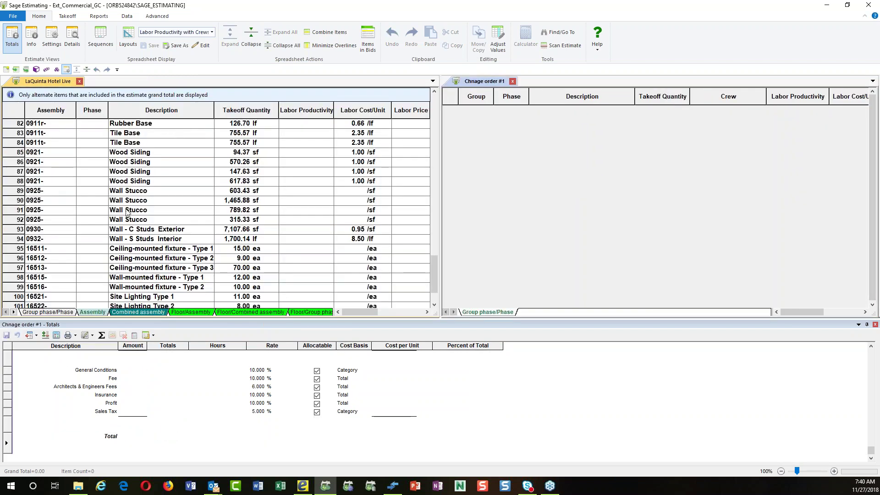
Step: Copy the whole Wall - S Studs Interior assembly from LaQuinta Hotel Live into the Chnage order #1 estimate
{"action": "left_click", "coordinate": [144, 239]}
{"action": "mouse_move", "coordinate": [144, 239]}
{"action": "left_mouse_down"}
{"action": "mouse_move", "coordinate": [182, 243]}
{"action": "mouse_move", "coordinate": [131, 237]}
{"action": "left_mouse_up"}
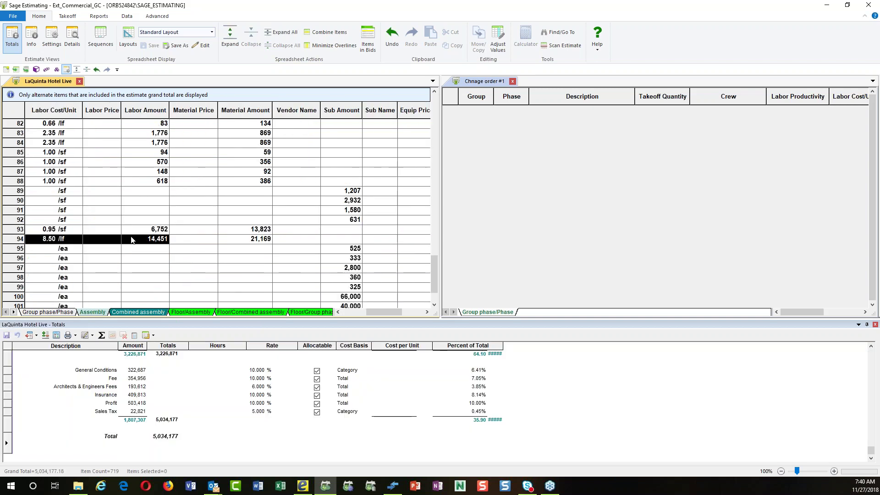
{"action": "left_click_drag", "start_coordinate": [391, 314], "coordinate": [357, 315]}
{"action": "left_click", "coordinate": [15, 239]}
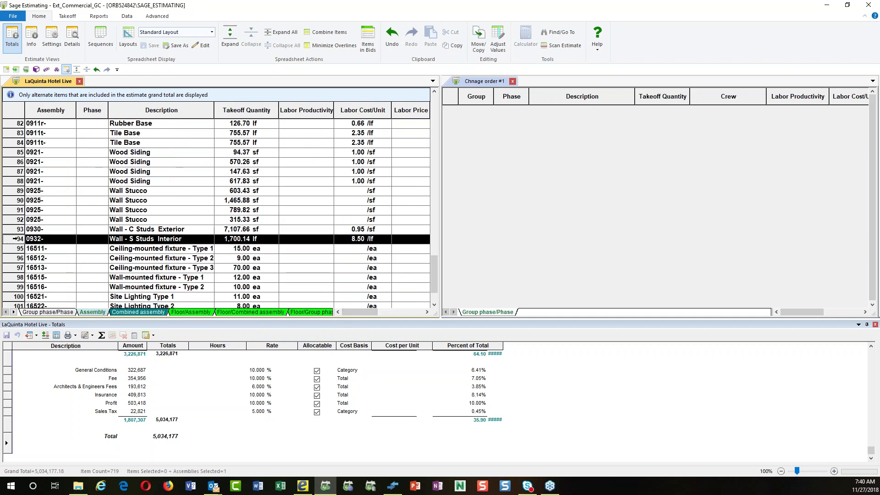
{"action": "left_click_drag", "start_coordinate": [17, 239], "coordinate": [477, 168]}
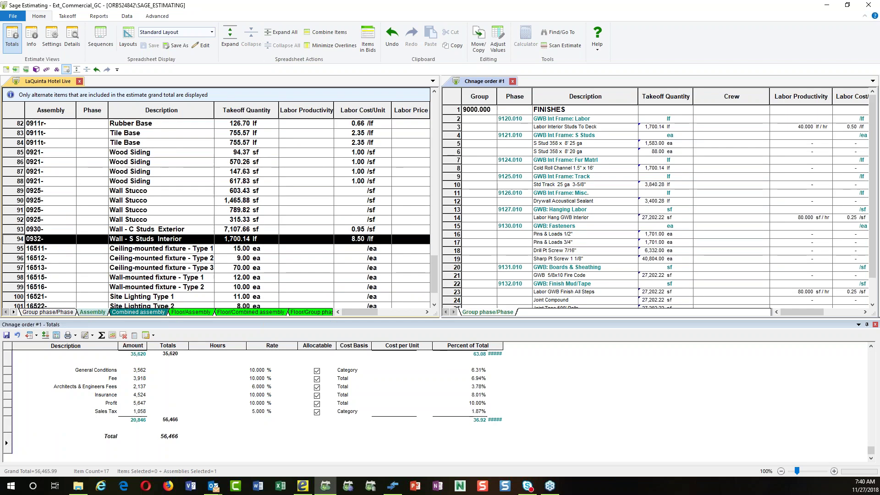
Step: Make the Assembly and Combined assembly sequences visible in the Chnage order #1 estimate and display the copied wall by assembly
{"action": "double_click", "coordinate": [503, 312]}
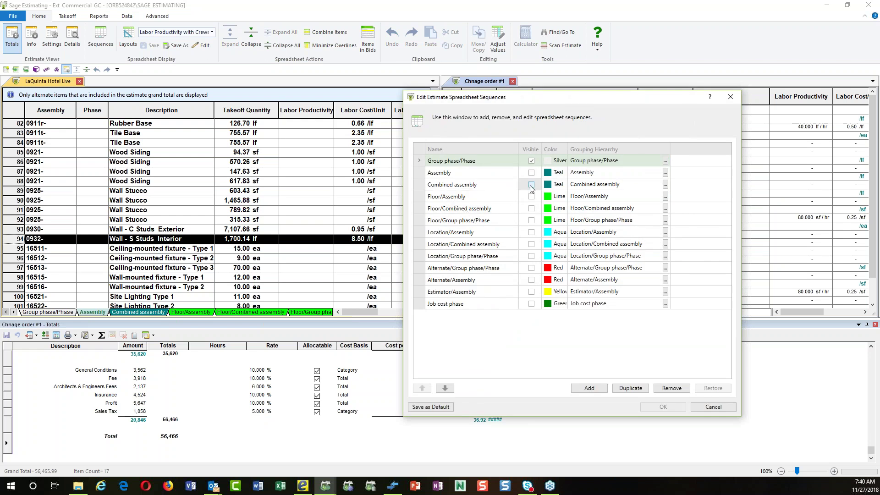
{"action": "left_click", "coordinate": [532, 177]}
{"action": "left_click", "coordinate": [530, 185]}
{"action": "left_click", "coordinate": [531, 174]}
{"action": "left_click", "coordinate": [663, 407]}
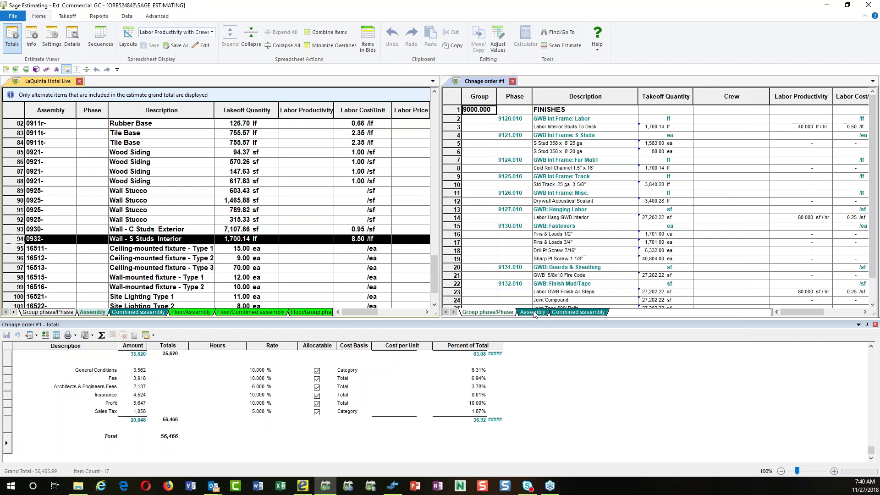
{"action": "left_click", "coordinate": [532, 312]}
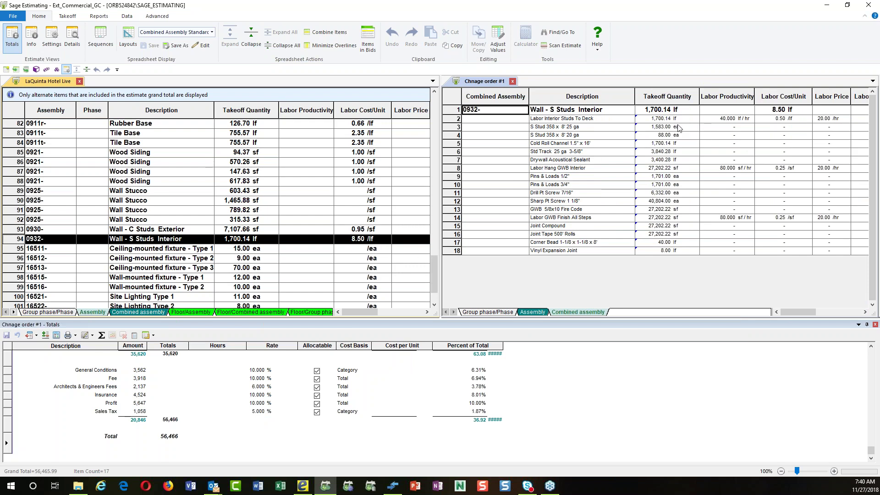
{"action": "left_click_drag", "start_coordinate": [664, 122], "coordinate": [664, 233]}
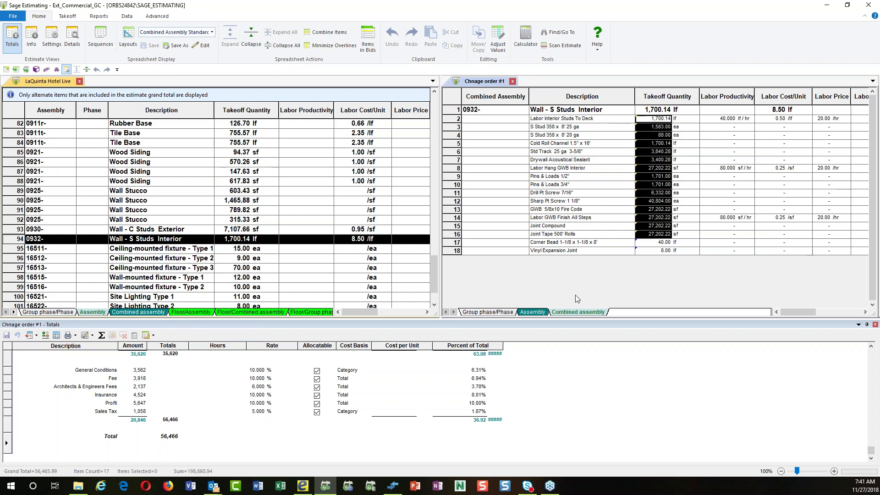
{"action": "right_click", "coordinate": [578, 113]}
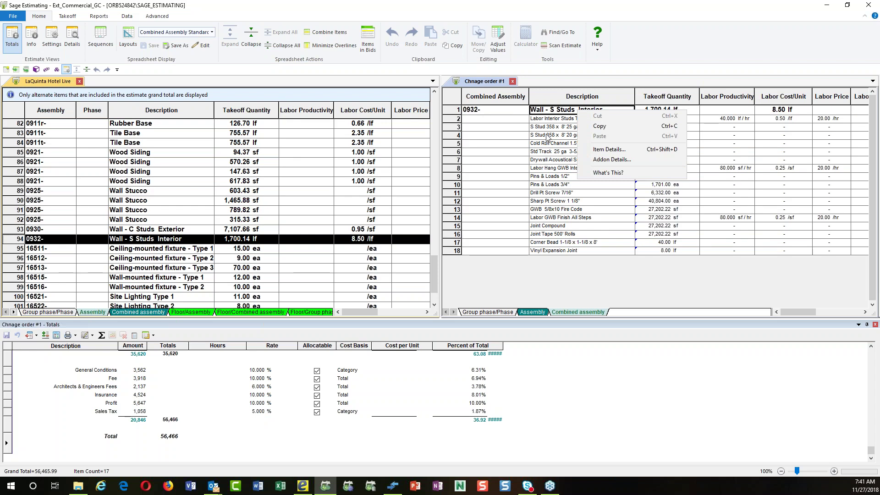
{"action": "left_click", "coordinate": [612, 226]}
{"action": "left_click", "coordinate": [589, 112]}
{"action": "right_click", "coordinate": [589, 112]}
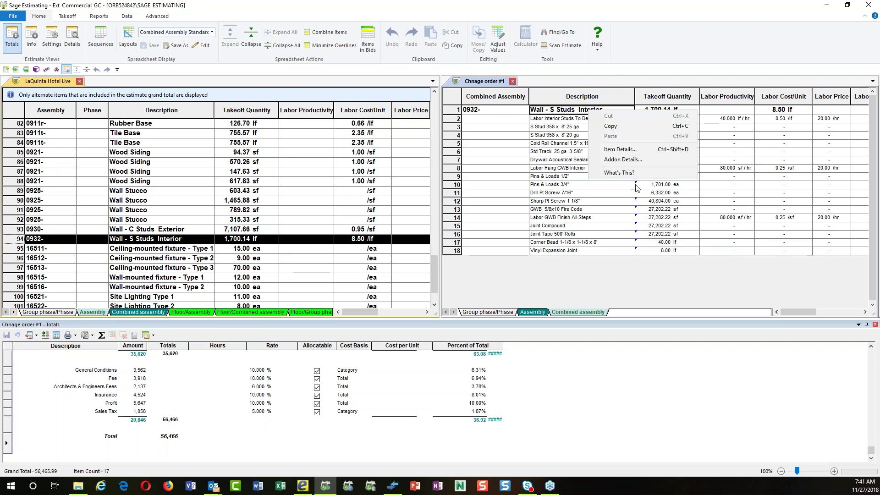
{"action": "right_click", "coordinate": [480, 111]}
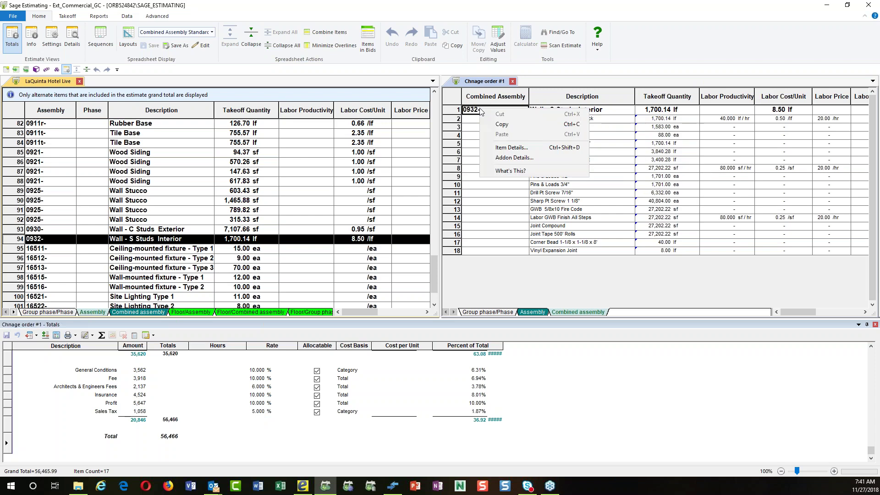
Step: Review the Wall - S Studs Interior assembly from the Assembly sequence of Chnage order #1 and load its first takeoff pass
{"action": "left_click", "coordinate": [532, 312]}
{"action": "left_click", "coordinate": [591, 110]}
{"action": "right_click", "coordinate": [591, 110]}
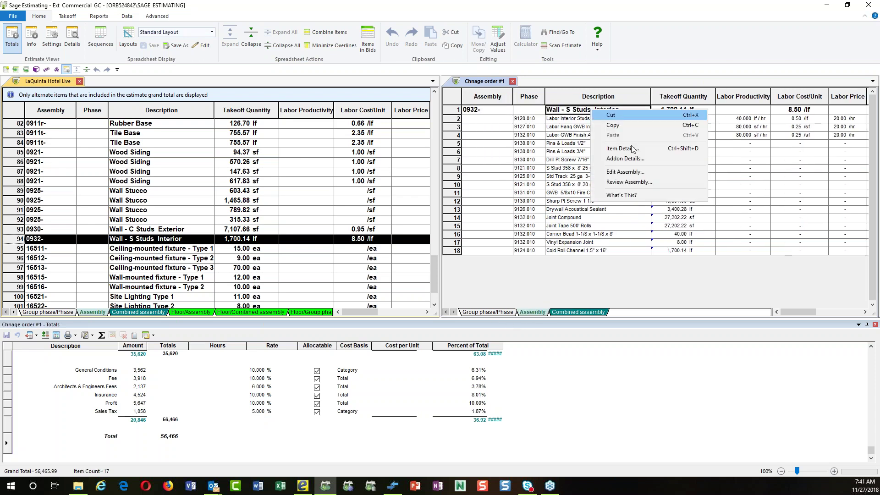
{"action": "left_click", "coordinate": [629, 182]}
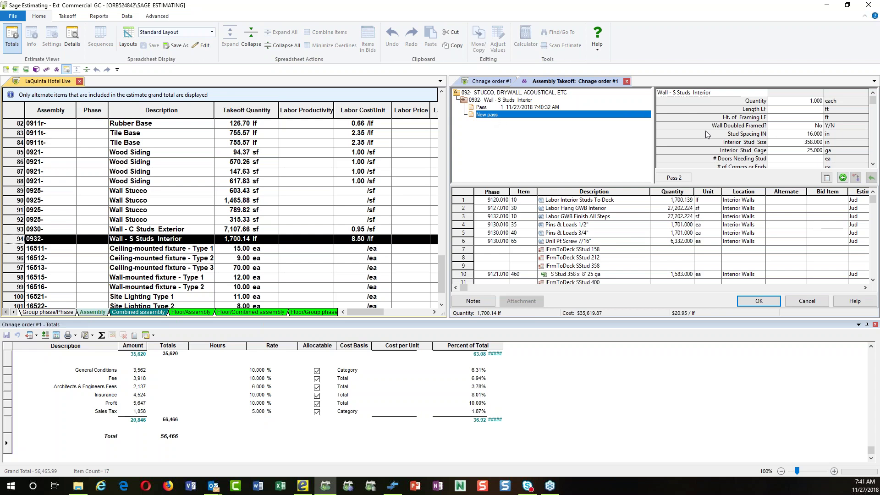
{"action": "left_click", "coordinate": [548, 108]}
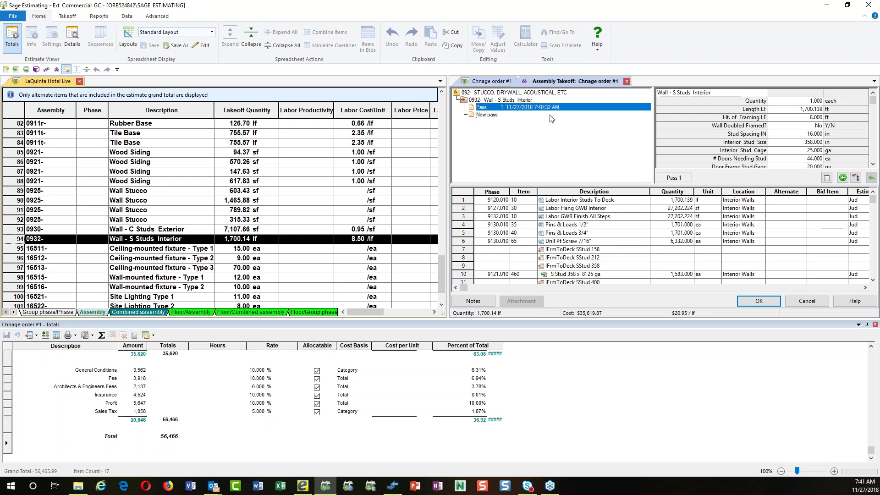
Step: Set the wall pass's framing height to 10 ft, stud spacing to 24 in and interior stud gage to 26
{"action": "left_click", "coordinate": [811, 117]}
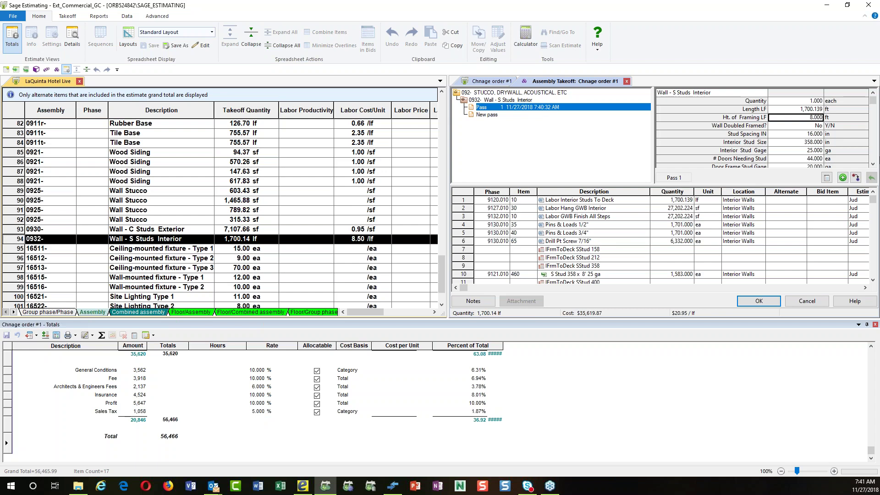
{"action": "type", "text": "10"}
{"action": "left_click", "coordinate": [823, 135]}
{"action": "type", "text": "24"}
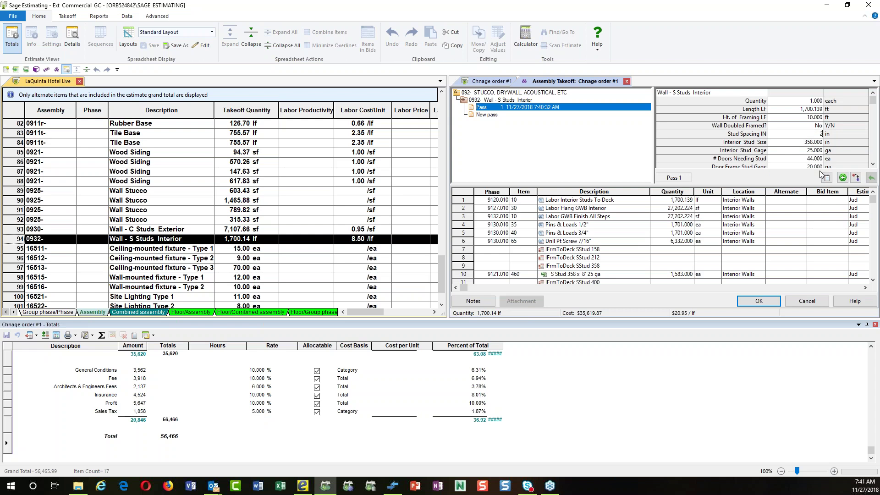
{"action": "left_click", "coordinate": [817, 152]}
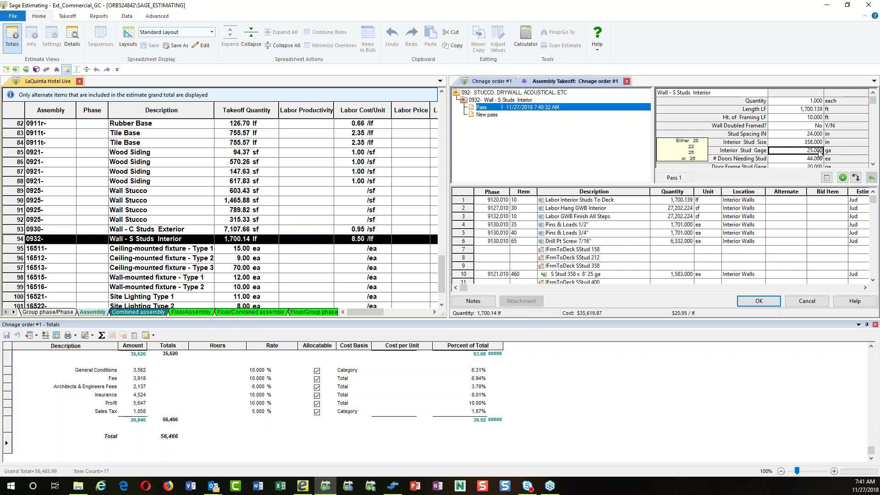
{"action": "type", "text": "26"}
Step: Set the wall pass's door frame stud gage to 22
{"action": "scroll", "coordinate": [801, 155], "scroll_direction": "down", "scroll_amount": 1}
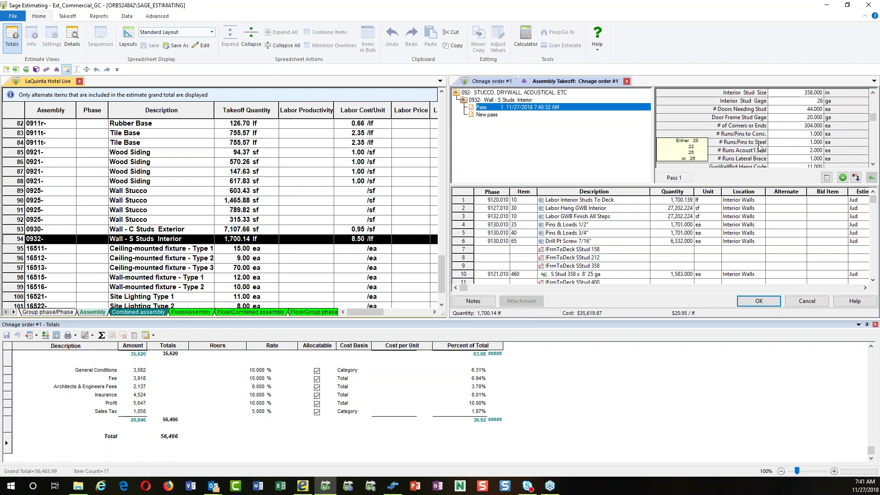
{"action": "left_click", "coordinate": [807, 118]}
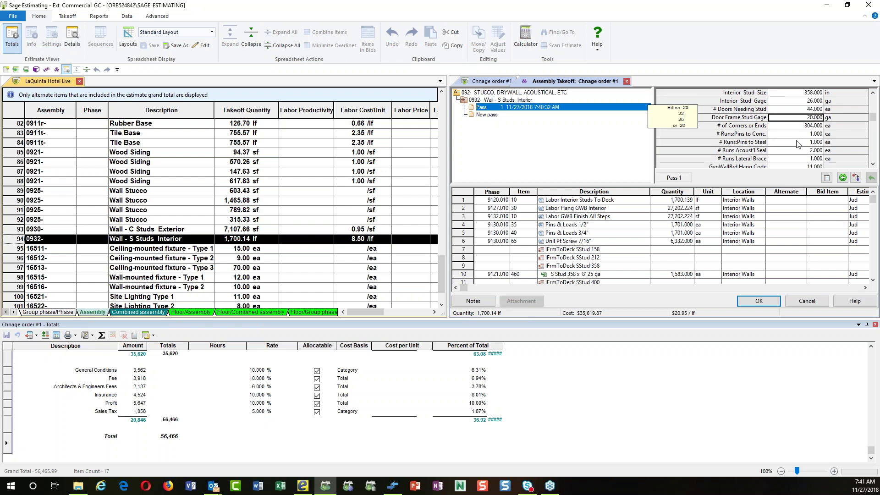
{"action": "type", "text": "21"}
{"action": "key", "text": "Return"}
Step: Set the wall's GWB hung height and finish height to 9 ft and add the revised values as a takeoff pass
{"action": "scroll", "coordinate": [800, 146], "scroll_direction": "down", "scroll_amount": 3}
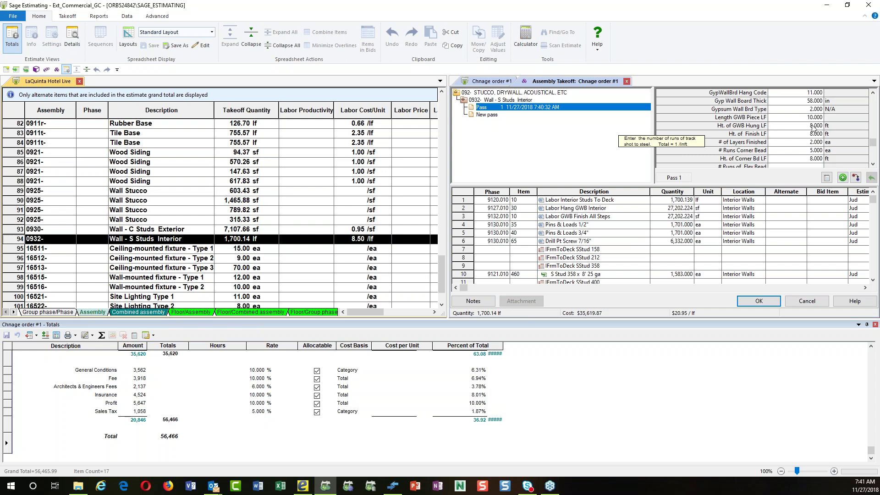
{"action": "left_click", "coordinate": [811, 126]}
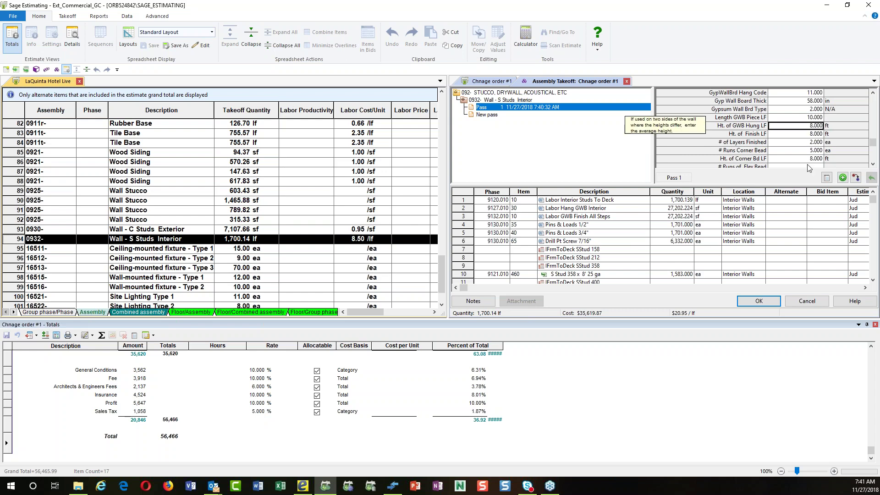
{"action": "type", "text": "9"}
{"action": "left_click", "coordinate": [803, 150]}
{"action": "left_click", "coordinate": [804, 134]}
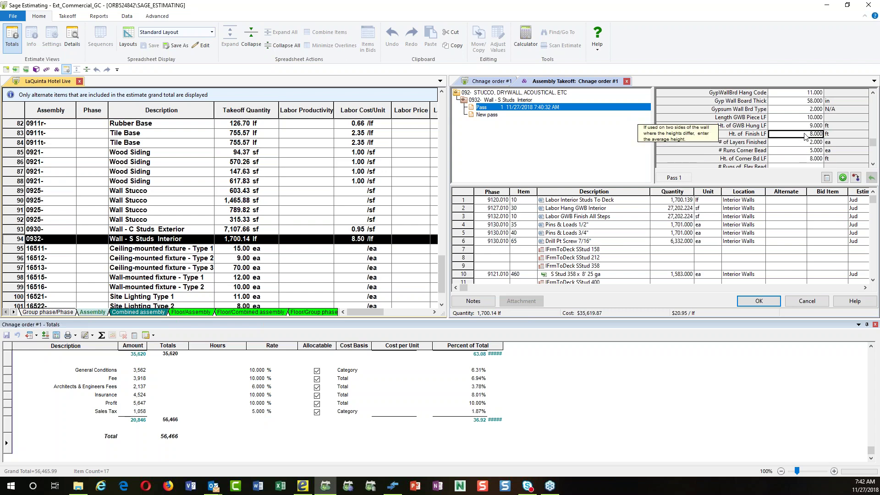
{"action": "type", "text": "9"}
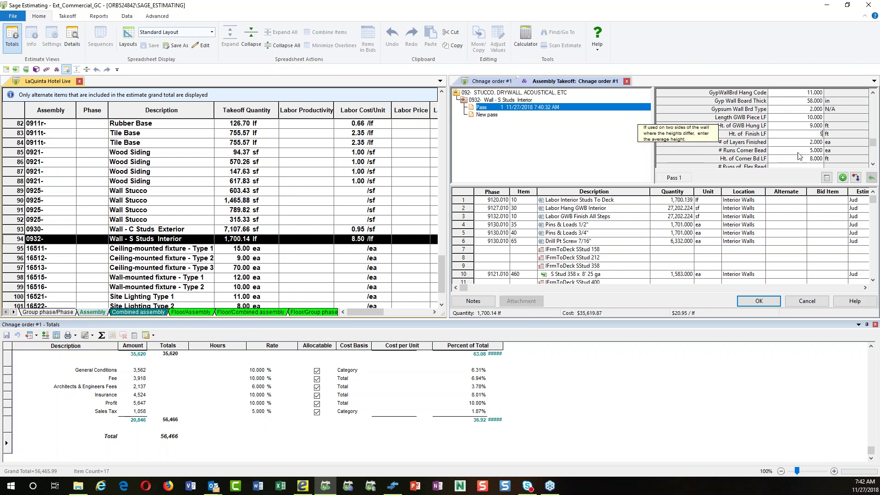
{"action": "left_click", "coordinate": [855, 179]}
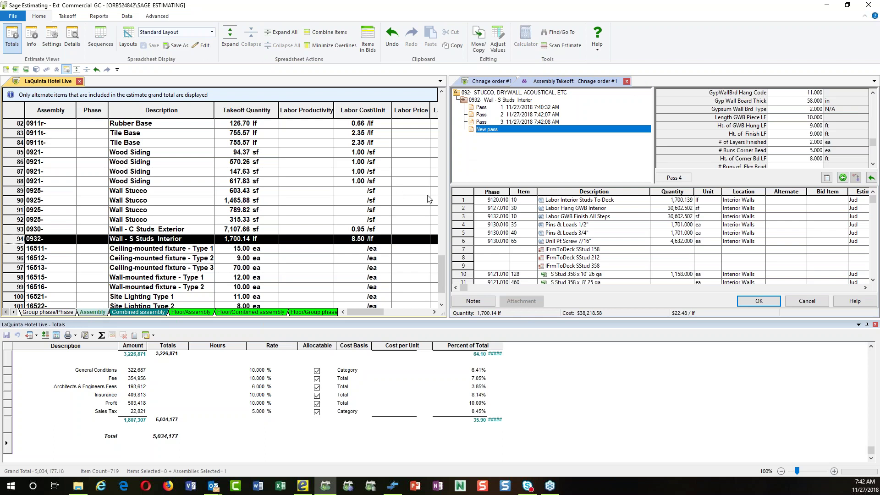
Step: Expand LaQuinta Hotel Live to item level at its Wall - S Studs Interior assembly
{"action": "left_click", "coordinate": [141, 242]}
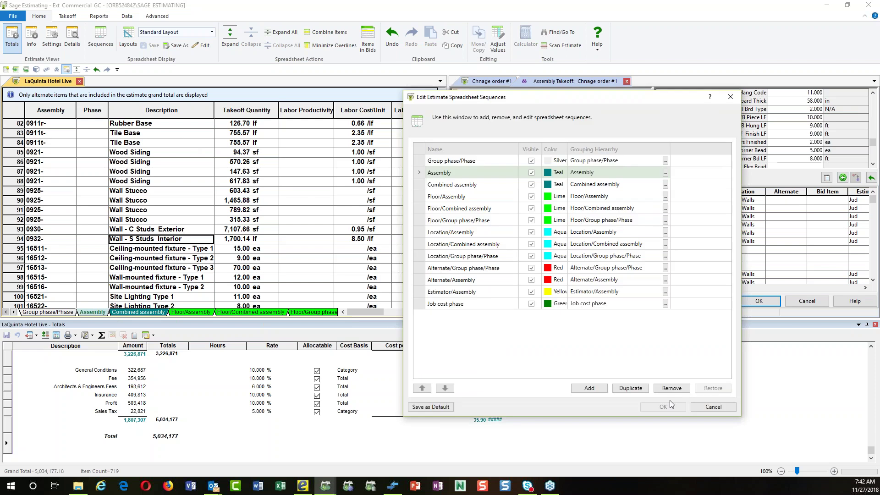
{"action": "left_click", "coordinate": [713, 407]}
{"action": "left_click", "coordinate": [239, 46]}
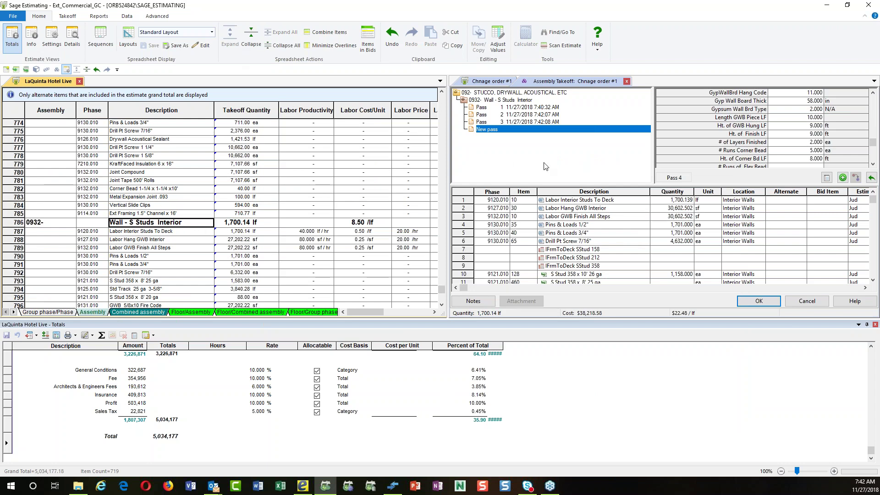
{"action": "right_click", "coordinate": [183, 224]}
{"action": "left_click", "coordinate": [220, 295]}
Step: Close the Chnage order #1 assembly takeoff and generate its items into the estimate
{"action": "left_click", "coordinate": [626, 82]}
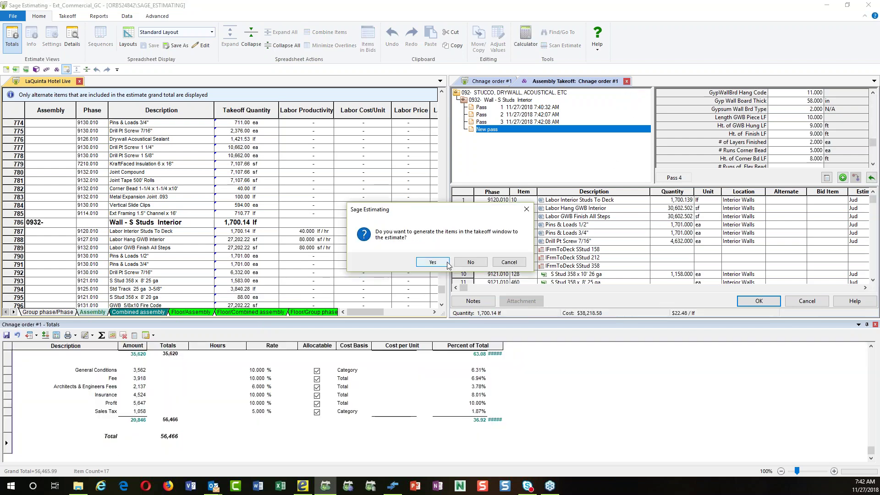
{"action": "left_click", "coordinate": [432, 263]}
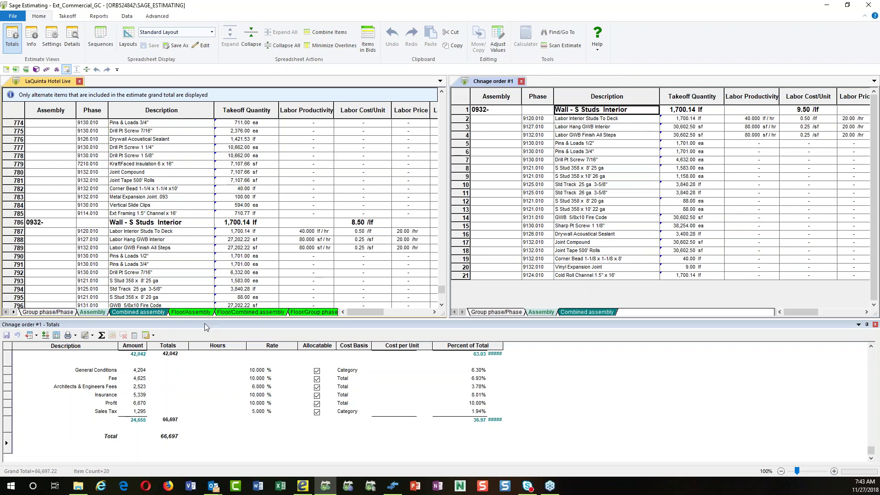
{"action": "left_click", "coordinate": [93, 314]}
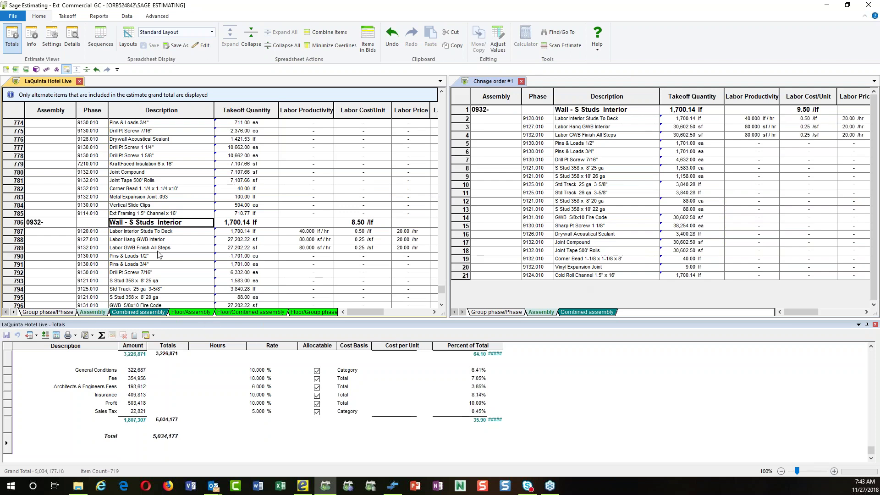
{"action": "scroll", "coordinate": [183, 229], "scroll_direction": "down", "scroll_amount": 4}
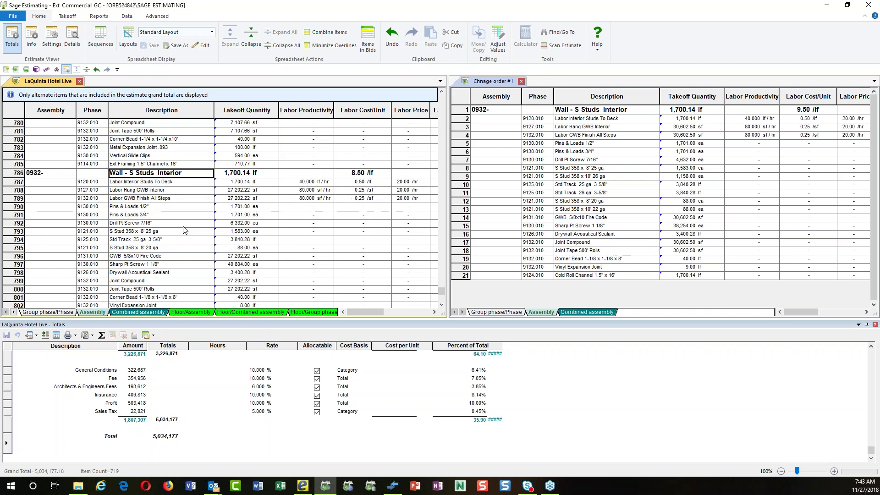
{"action": "double_click", "coordinate": [91, 315]}
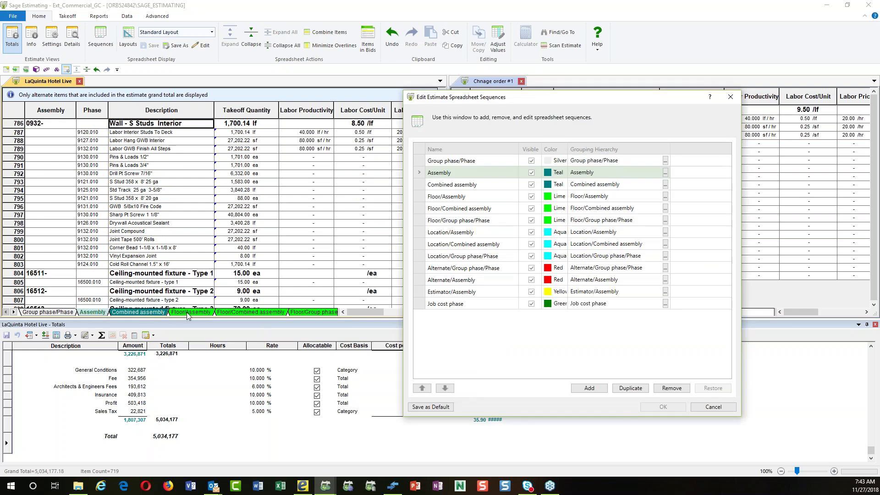
{"action": "left_click", "coordinate": [706, 408]}
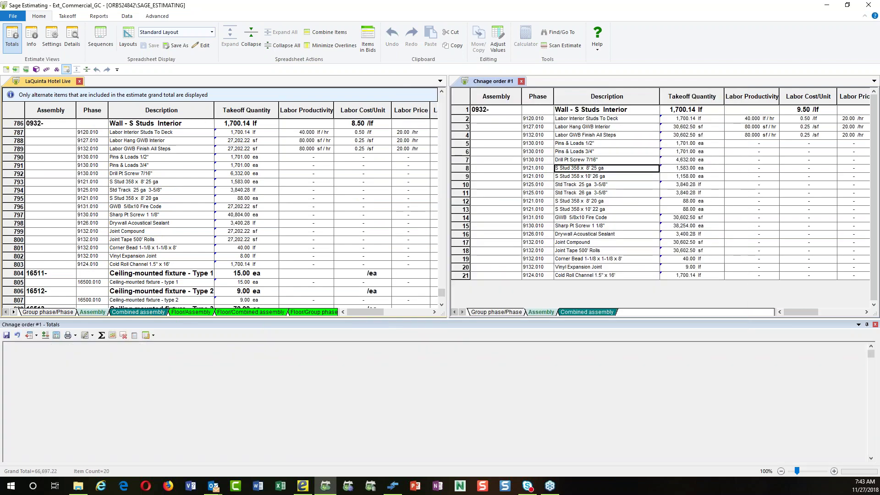
{"action": "double_click", "coordinate": [98, 314]}
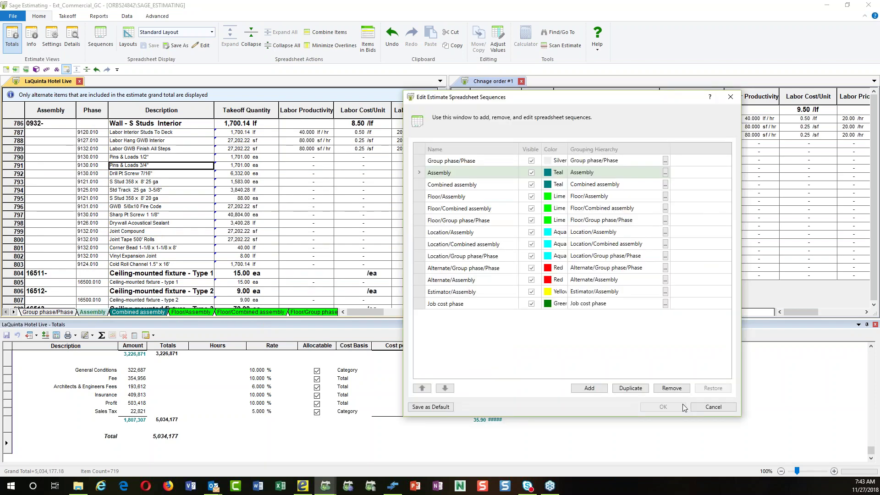
{"action": "left_click", "coordinate": [705, 411]}
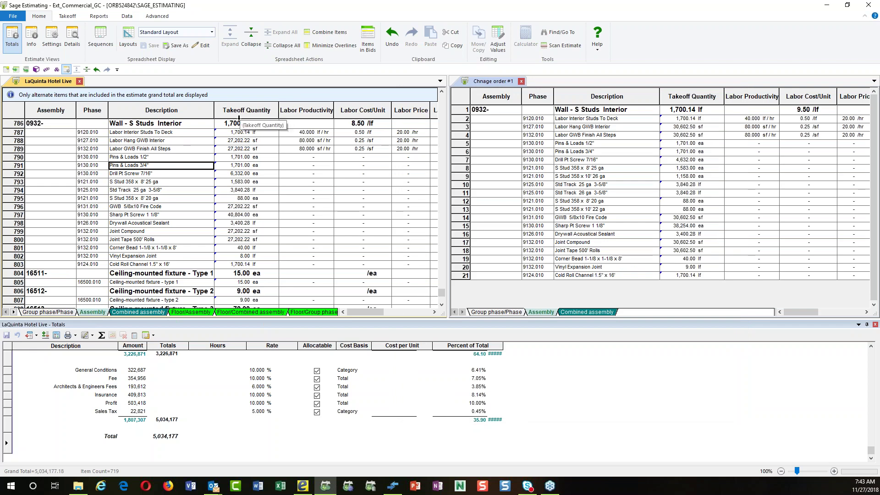
Step: Review the takeoff values of the Wall - S Studs Interior assembly in LaQuinta Hotel Live
{"action": "left_click", "coordinate": [155, 124]}
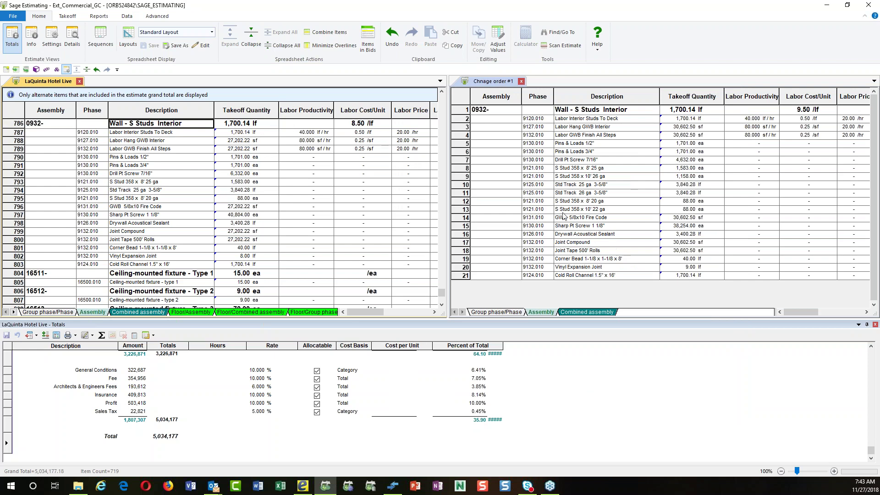
{"action": "right_click", "coordinate": [186, 124]}
{"action": "left_click", "coordinate": [223, 197]}
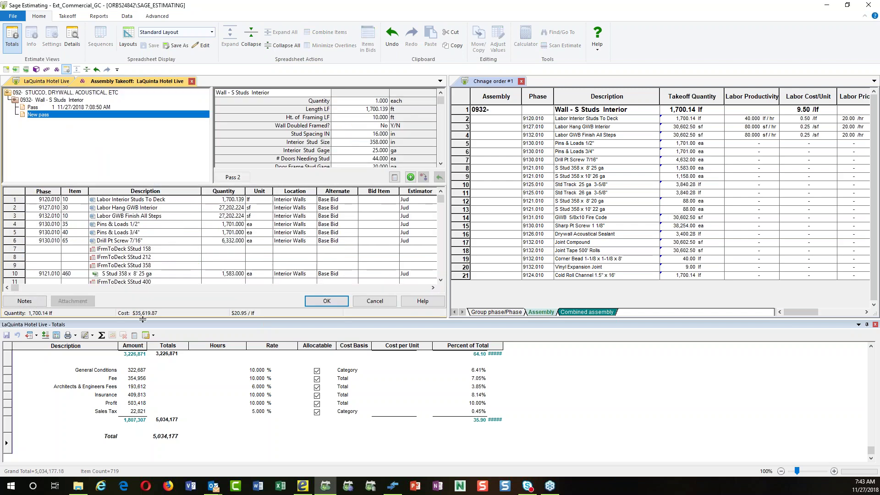
Step: Try to review the wall assembly in Chnage order #1 as well, and close the LaQuinta Hotel Live takeoff, generating its items
{"action": "right_click", "coordinate": [586, 111]}
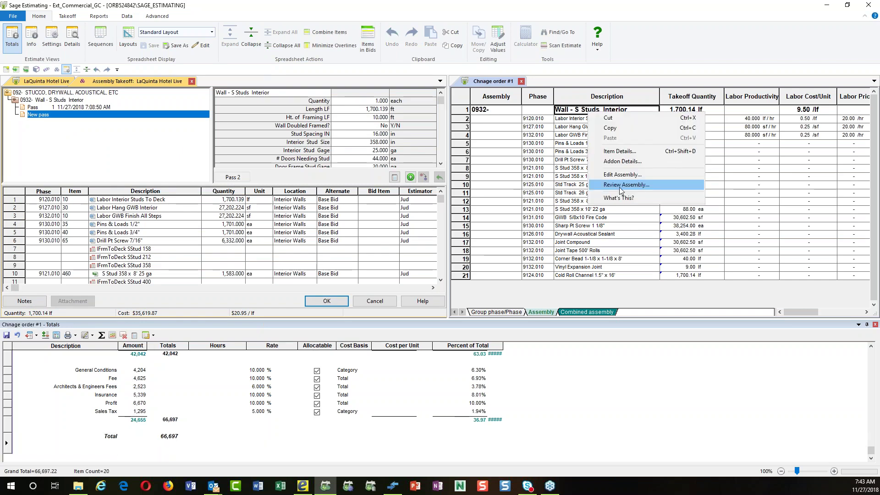
{"action": "left_click", "coordinate": [619, 186]}
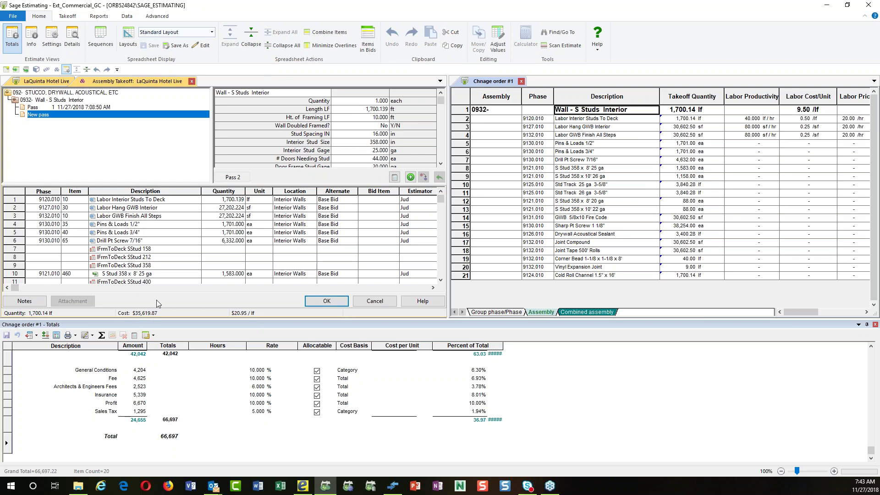
{"action": "left_click", "coordinate": [191, 81]}
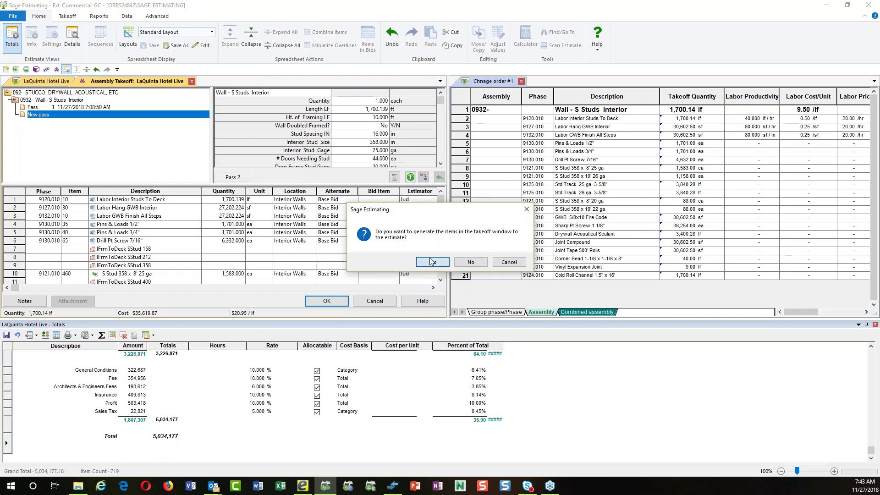
{"action": "left_click", "coordinate": [431, 262]}
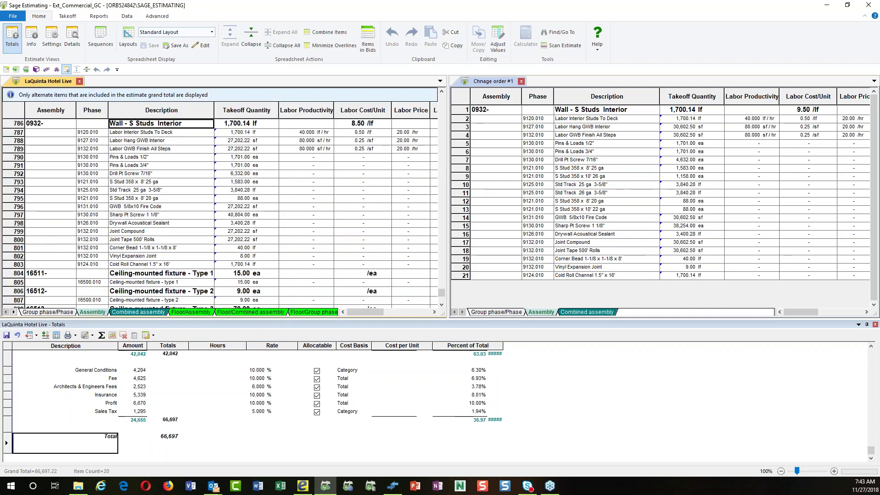
Step: Review the takeoff passes of the Wall - S Studs Interior assembly in Chnage order #1 and close the review without generating items
{"action": "right_click", "coordinate": [586, 110]}
{"action": "left_click", "coordinate": [607, 185]}
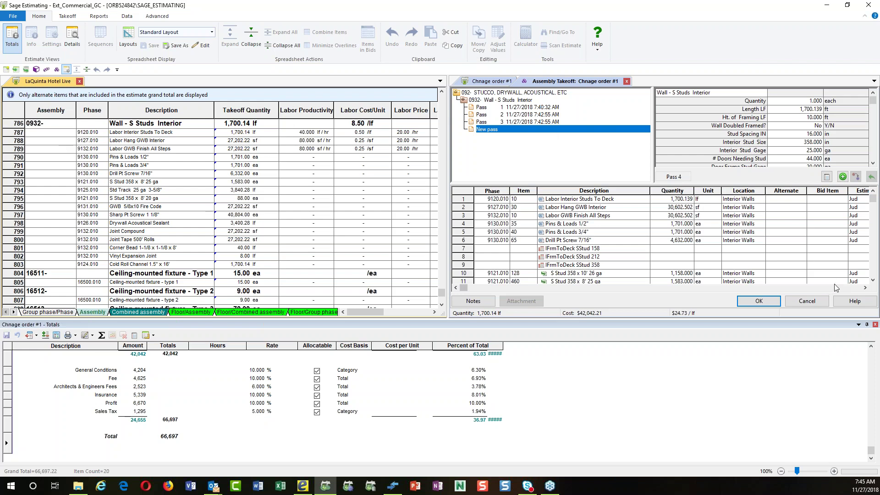
{"action": "left_click", "coordinate": [811, 307]}
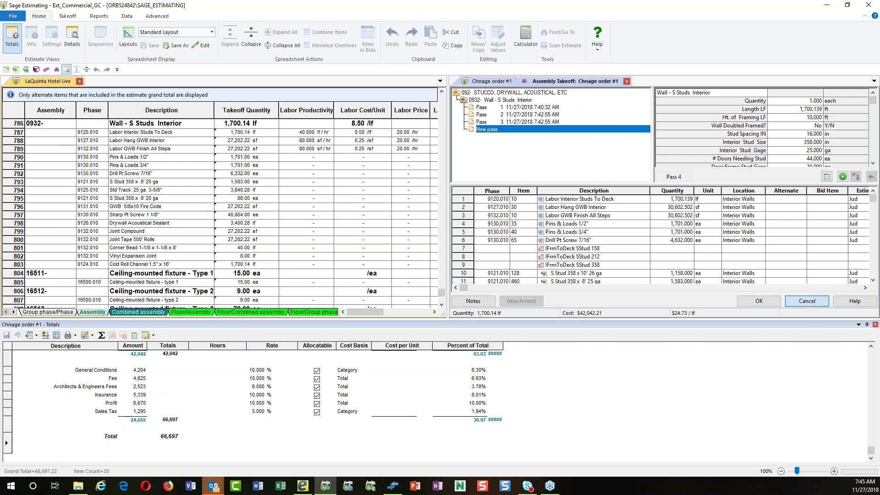
{"action": "left_click", "coordinate": [629, 82]}
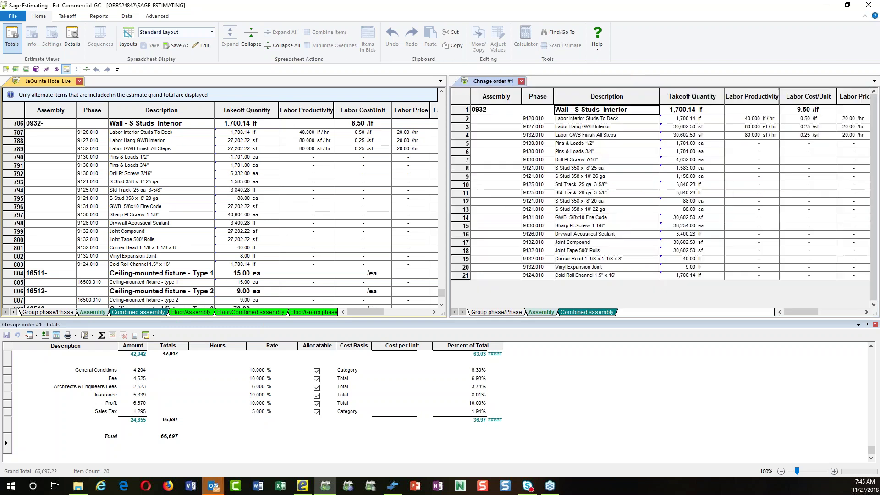